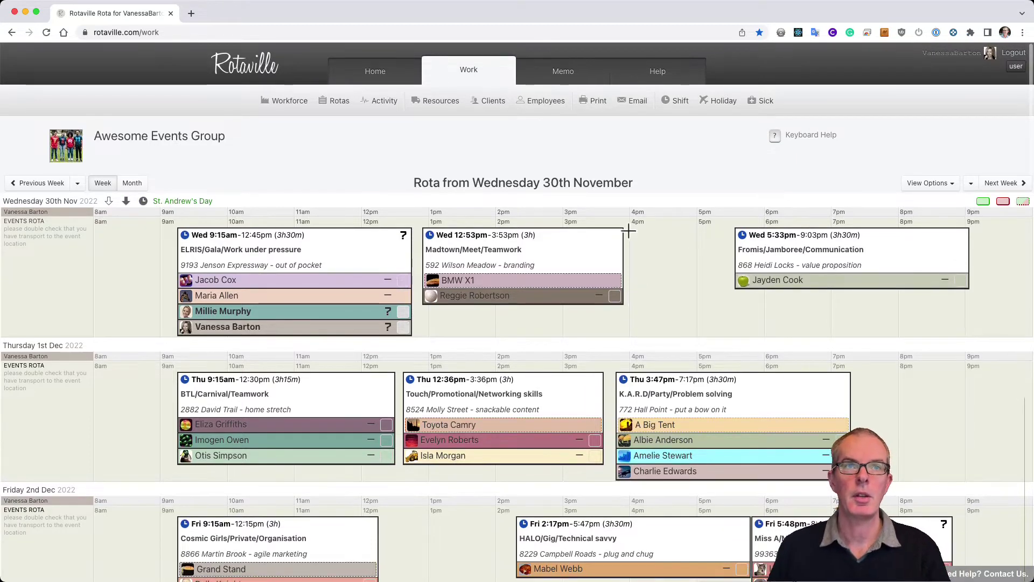
# Search the assignable employees for "Mil" and assign the matching employee to the Wednesday 12:53pm Madtown/Meet/Teamwork shift.
pyautogui.scroll(-1, 560, 152)
pyautogui.moveTo(538, 231)
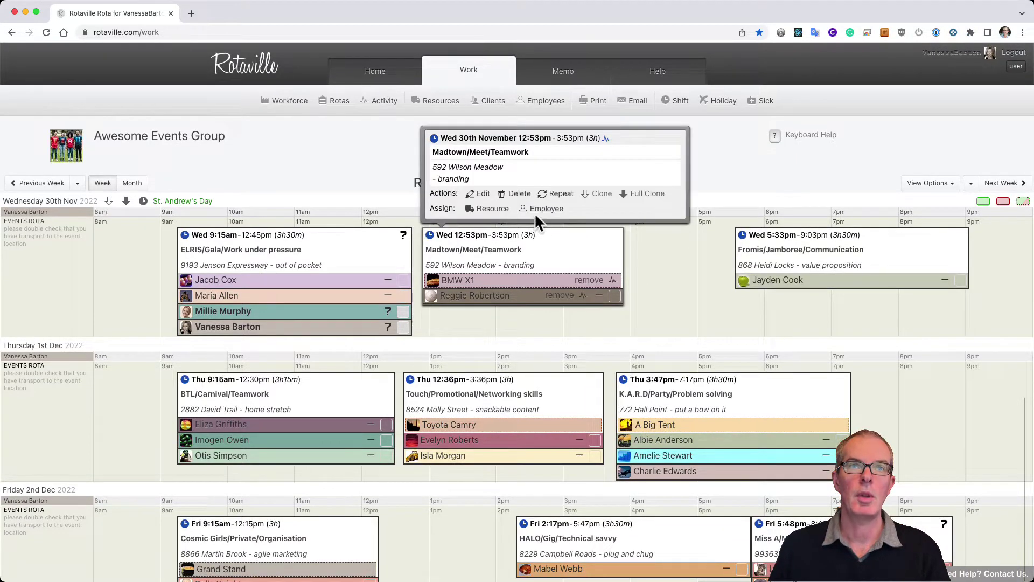
pyautogui.click(545, 210)
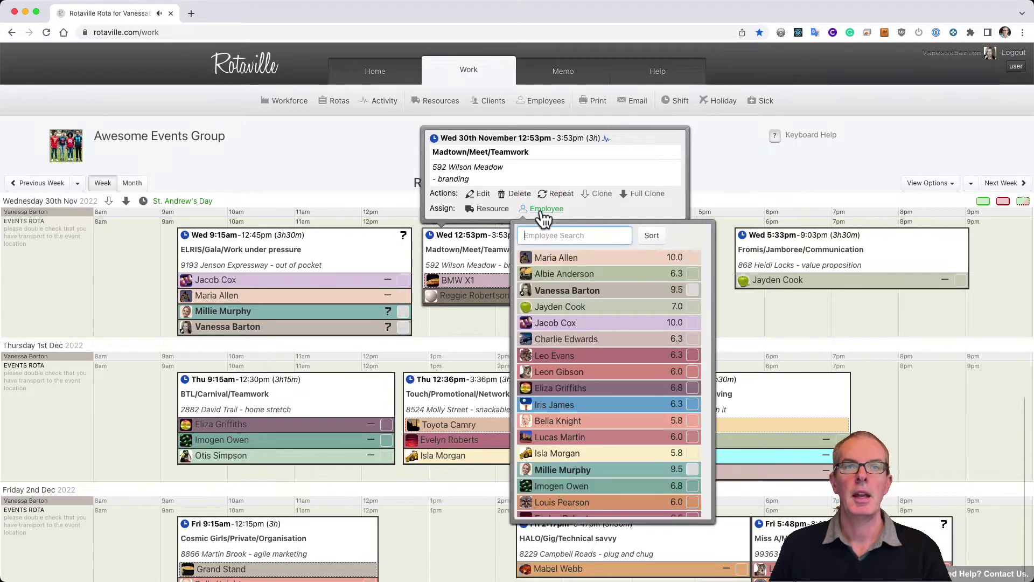
pyautogui.scroll(-2, 625, 329)
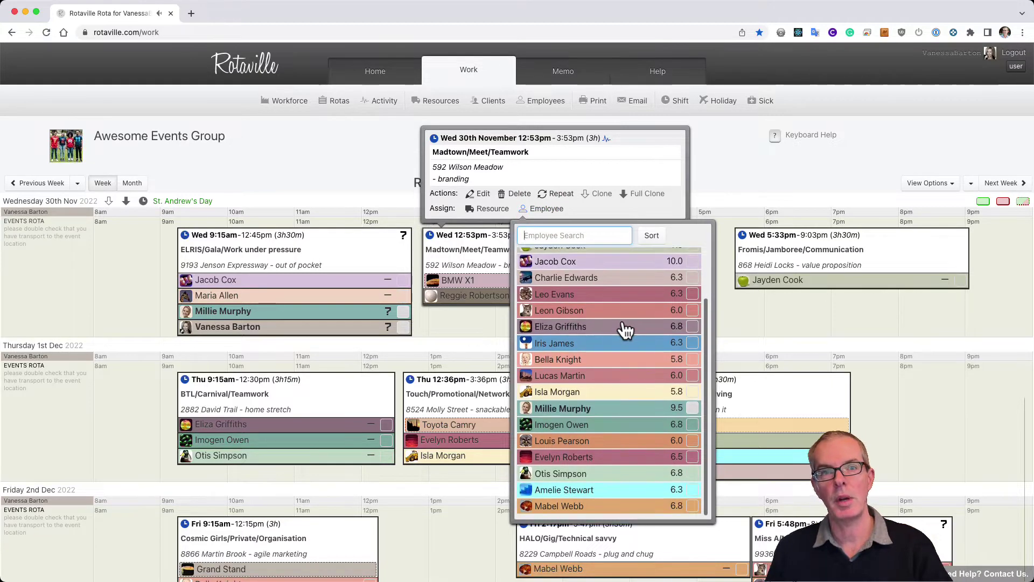
pyautogui.scroll(2, 622, 323)
pyautogui.click(574, 235)
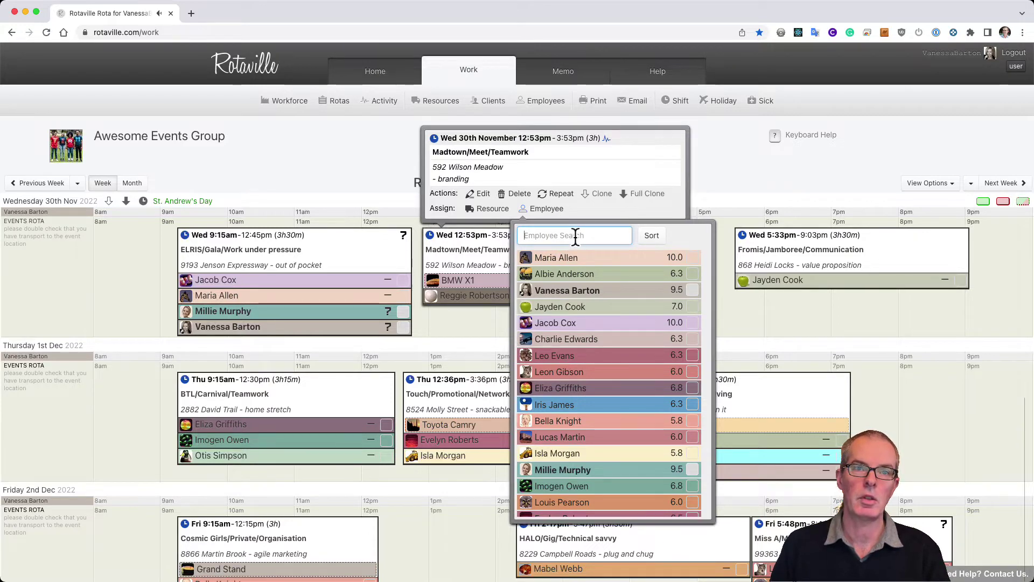
pyautogui.write('Mil')
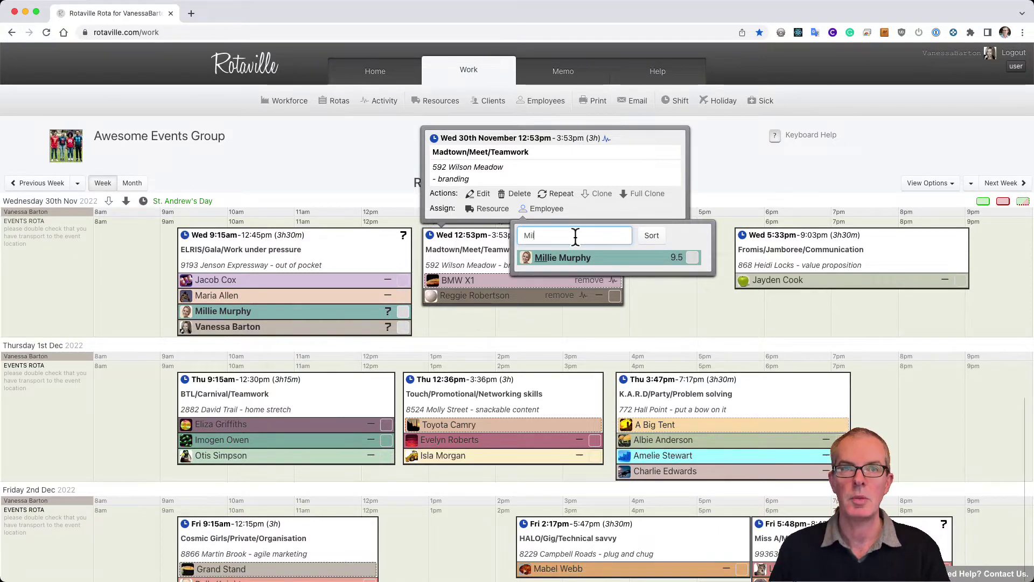
pyautogui.press('Return')
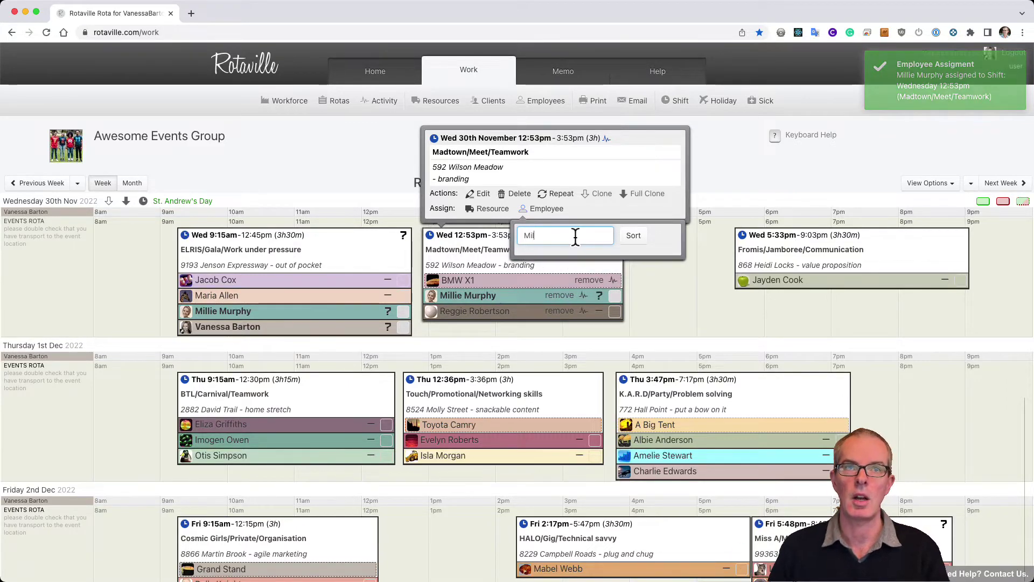
# Search the assignable employees by the surname letters "gr" and assign the matching employee to the Madtown/Meet/Teamwork shift.
pyautogui.press('BackSpace')
pyautogui.press('BackSpace')
pyautogui.press('BackSpace')
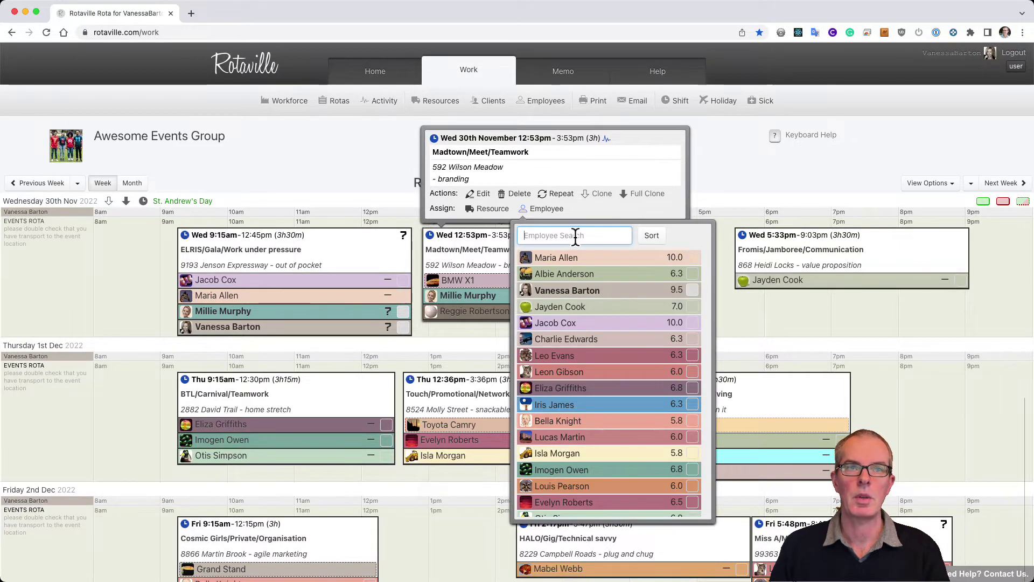
pyautogui.write('g')
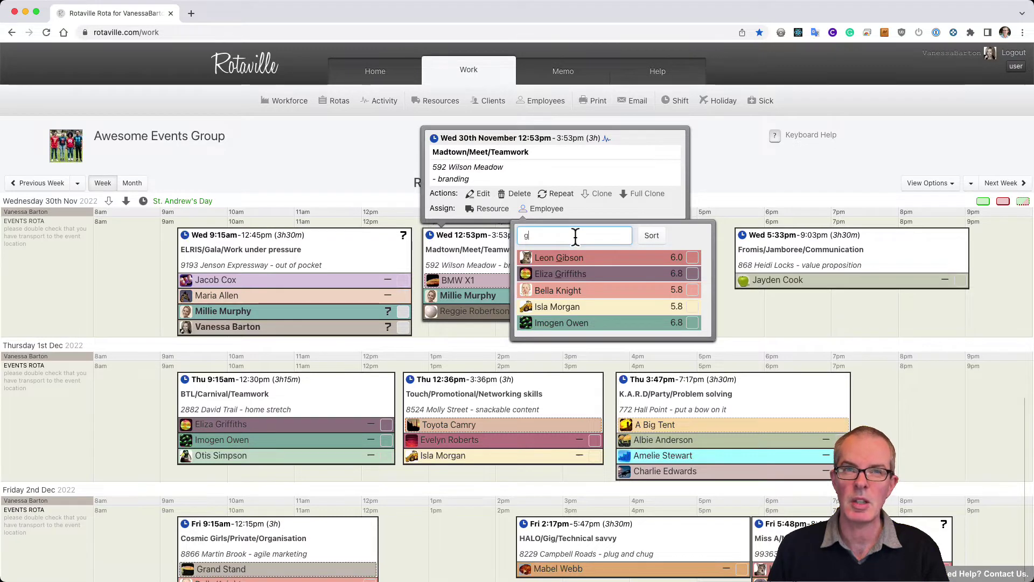
pyautogui.write('r')
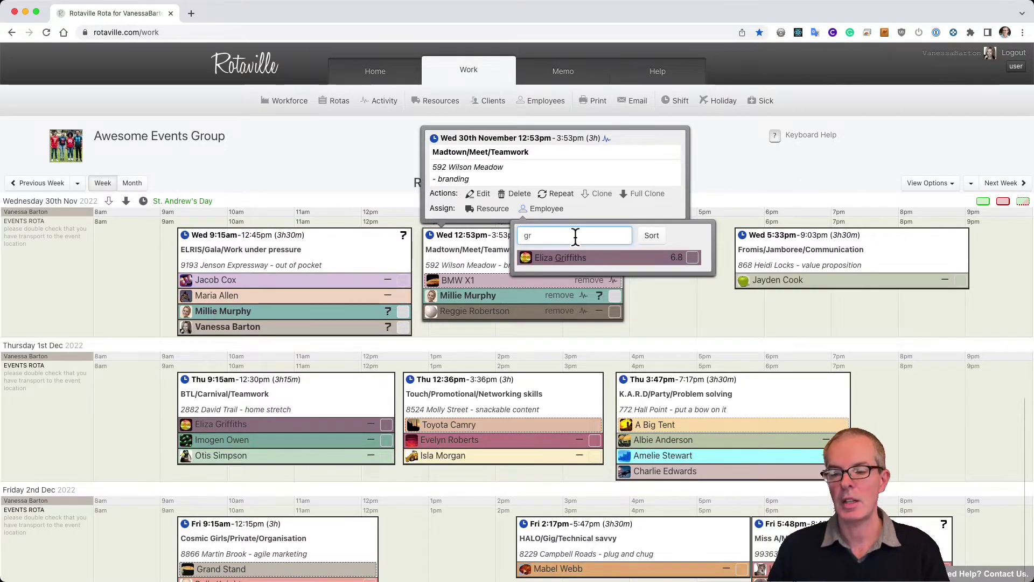
pyautogui.press('Return')
# Filter the employees by the first three letters shared by two first names and assign both matches to the Madtown shift.
pyautogui.press('BackSpace')
pyautogui.press('BackSpace')
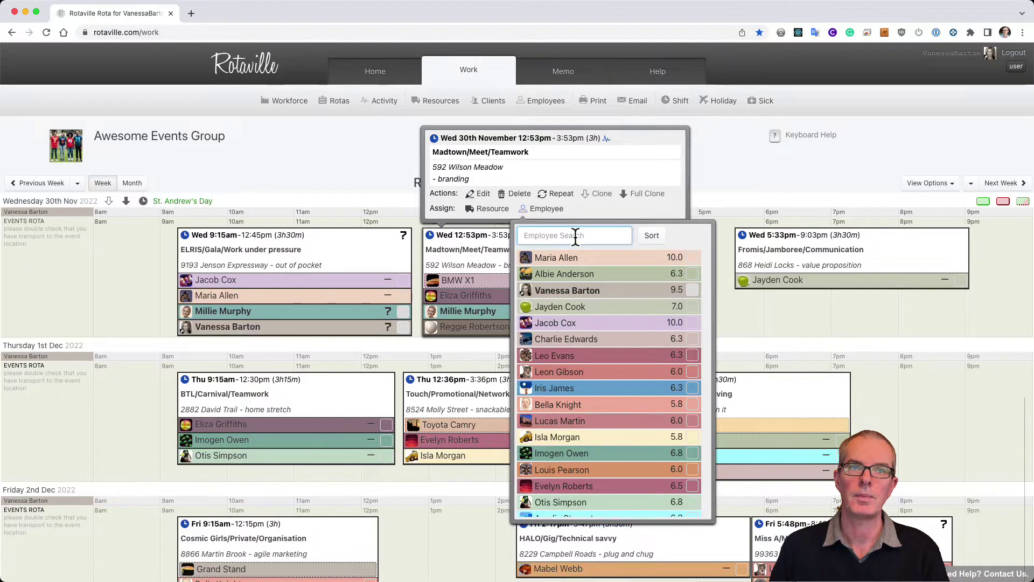
pyautogui.write('l')
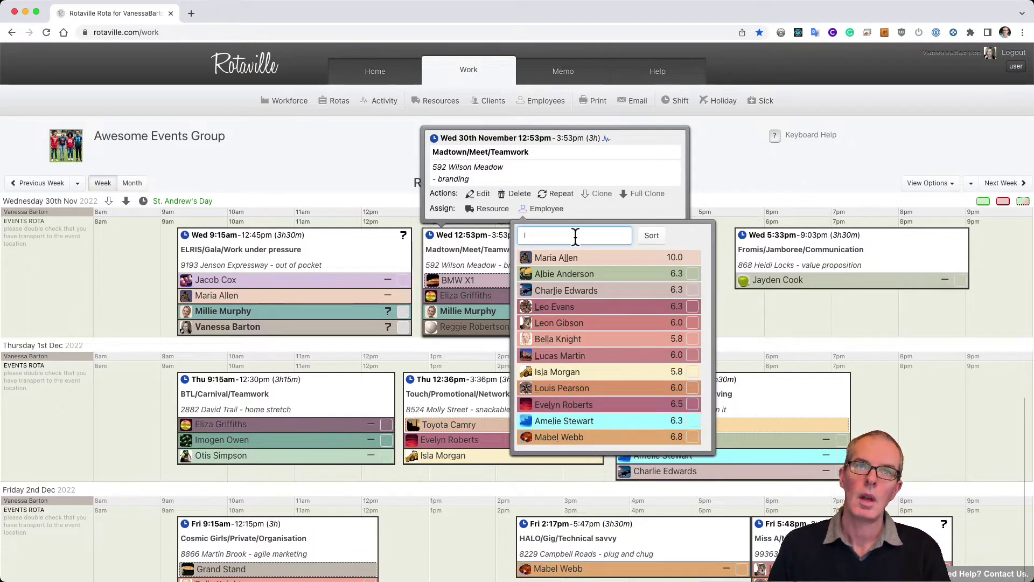
pyautogui.write('e')
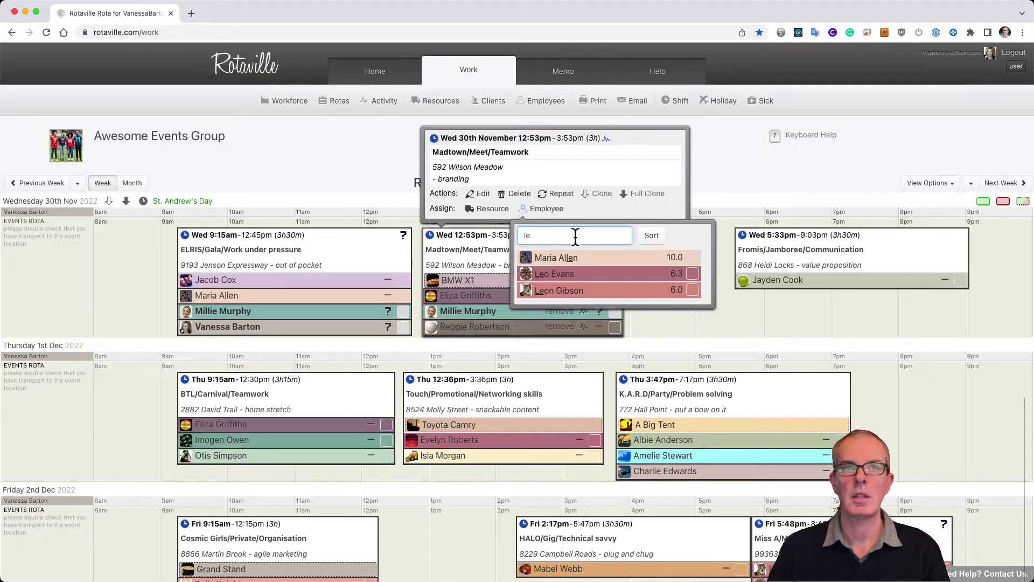
pyautogui.write('o')
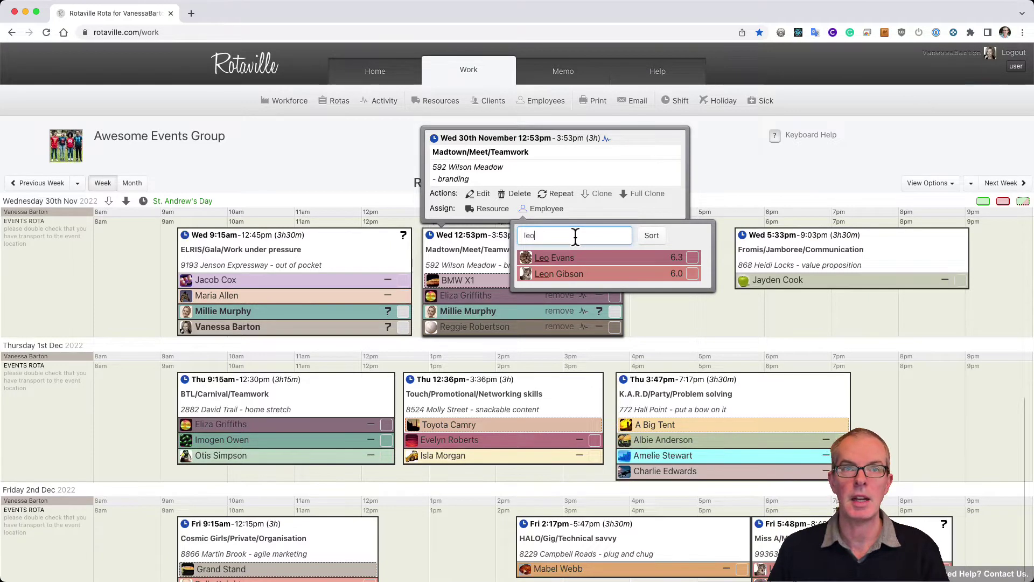
pyautogui.press('Return')
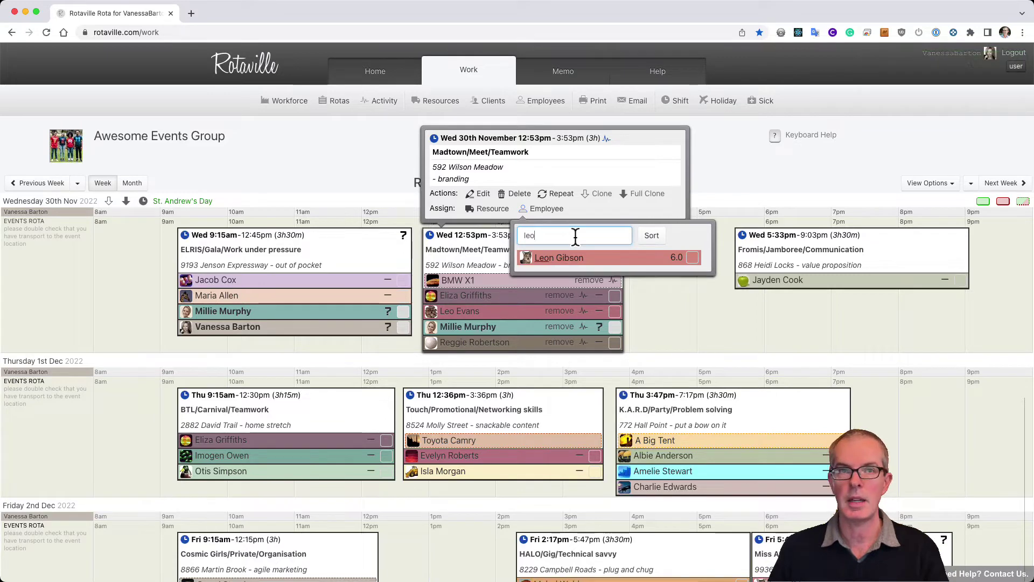
pyautogui.press('Return')
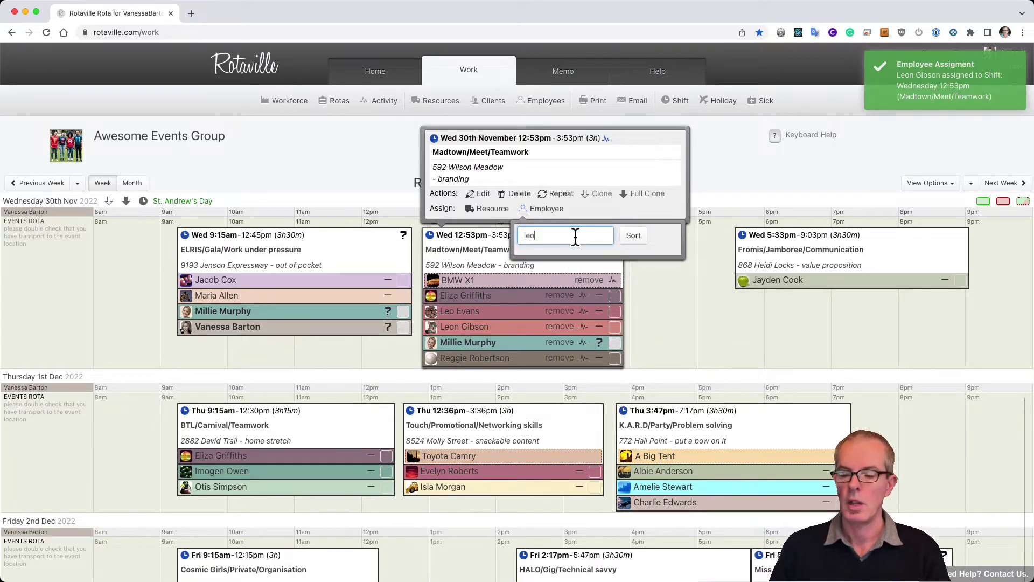
# Clear the employee search and narrow the assignable employees with "jam" without assigning anyone.
pyautogui.press('BackSpace')
pyautogui.press('BackSpace')
pyautogui.press('BackSpace')
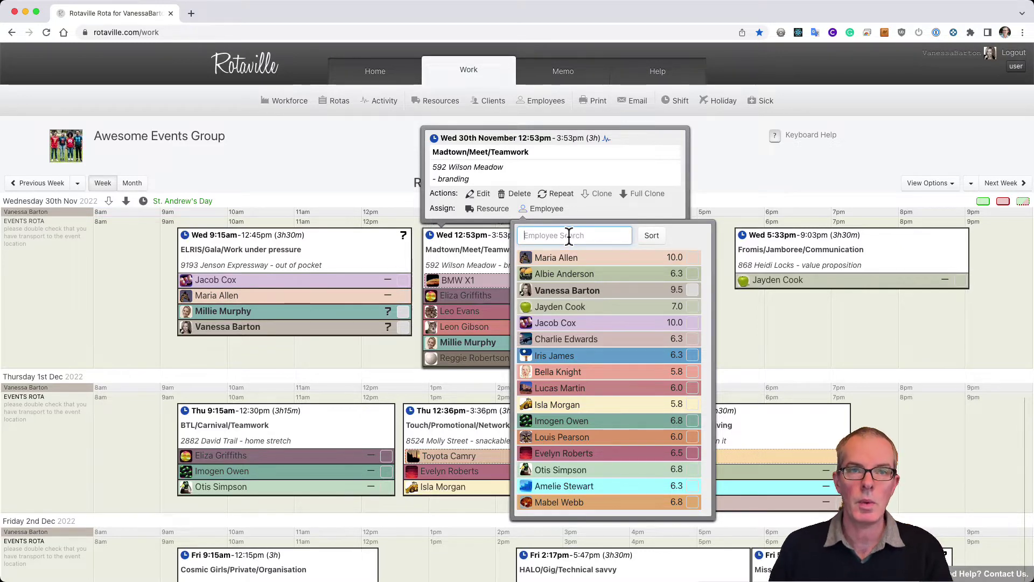
pyautogui.write('j')
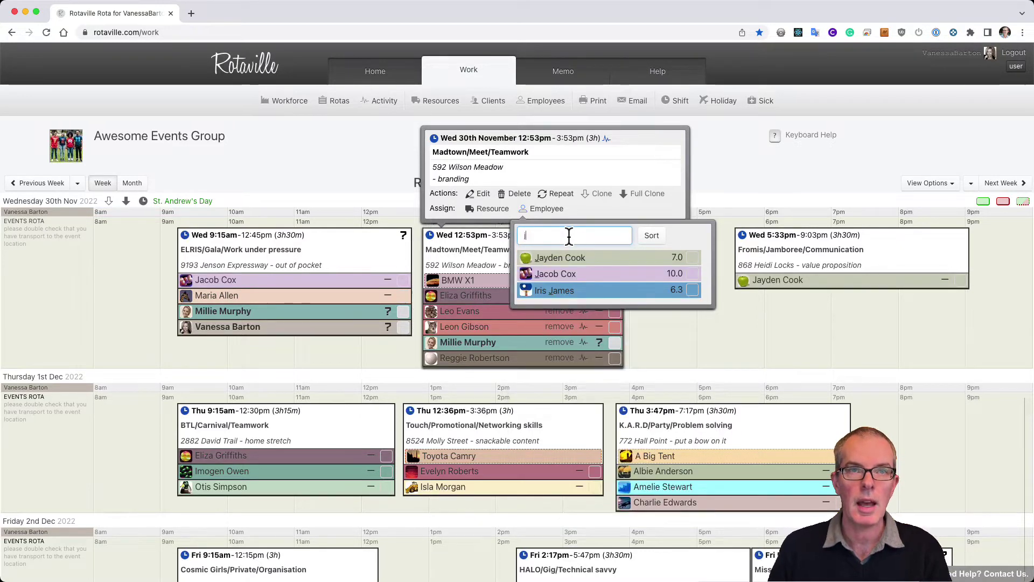
pyautogui.write('a')
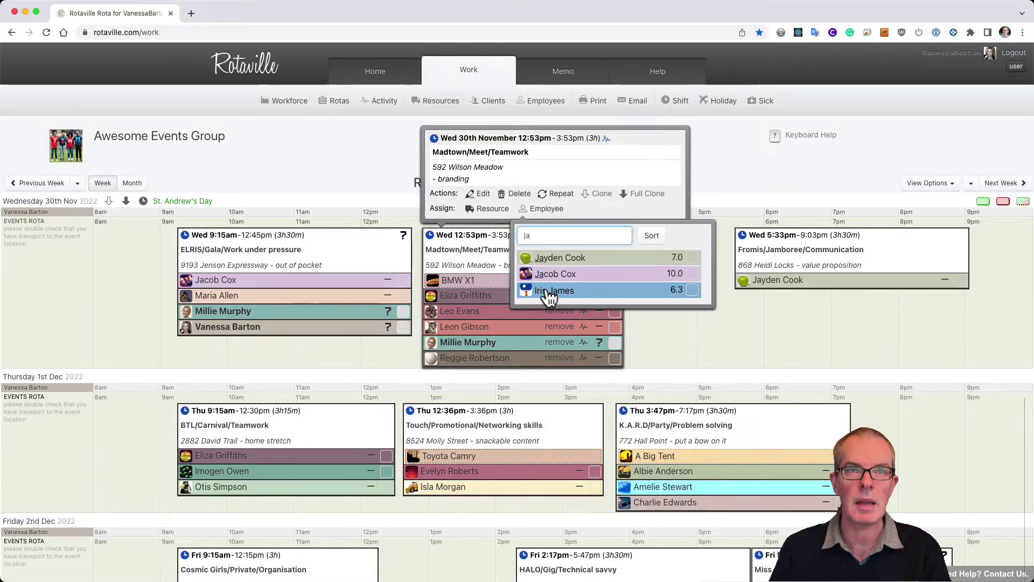
pyautogui.click(553, 237)
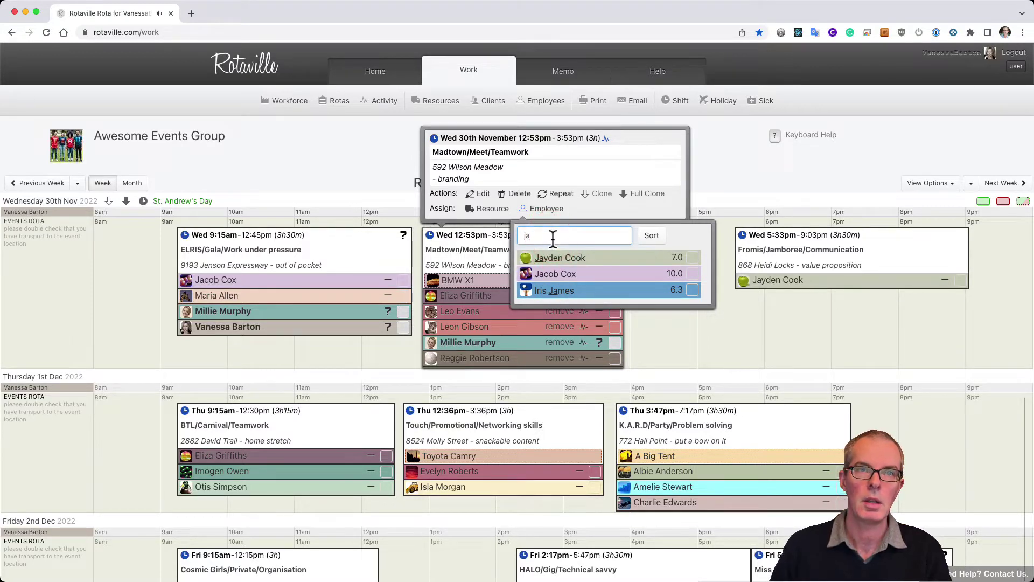
pyautogui.write('m')
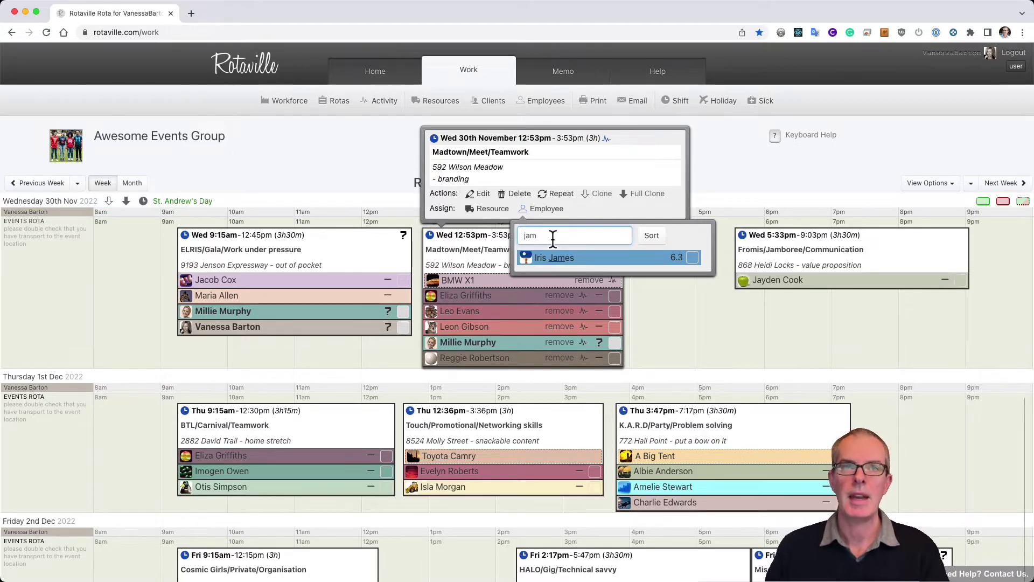
# Filter the assignable employees by the mid-name letters "imp", then by "ia", and clear the search.
pyautogui.press('BackSpace')
pyautogui.press('BackSpace')
pyautogui.press('BackSpace')
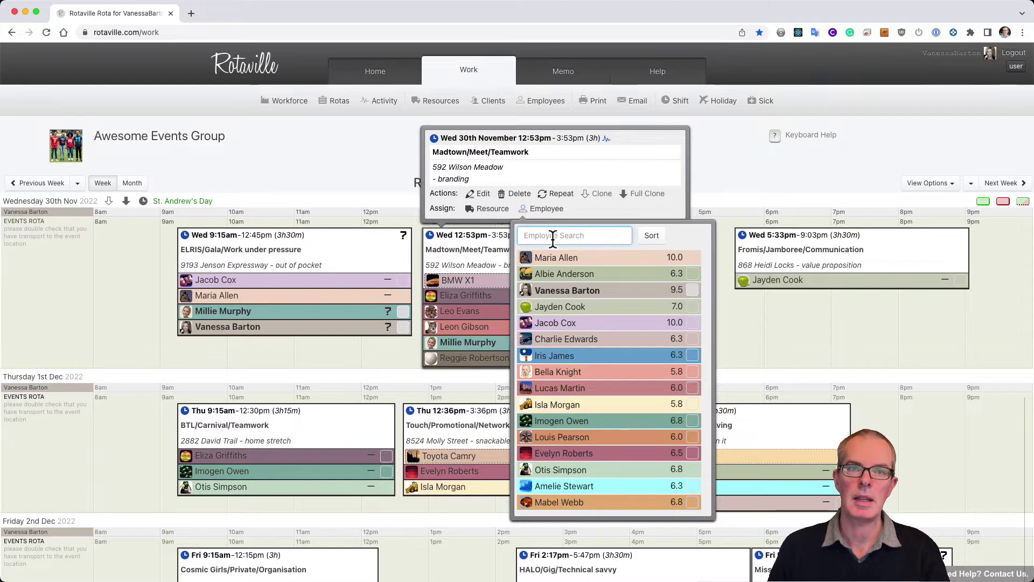
pyautogui.write('imp')
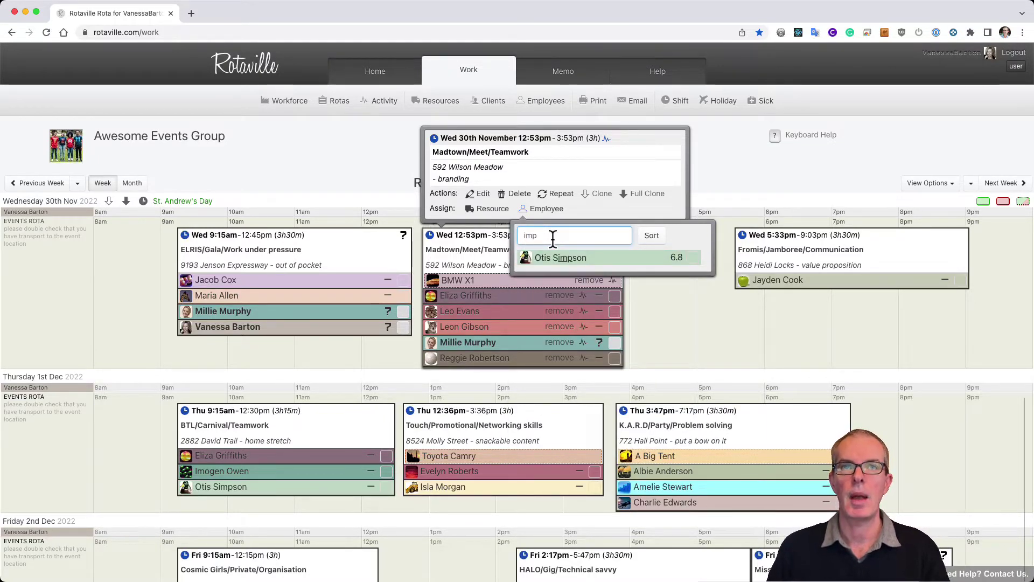
pyautogui.press('BackSpace')
pyautogui.write('a')
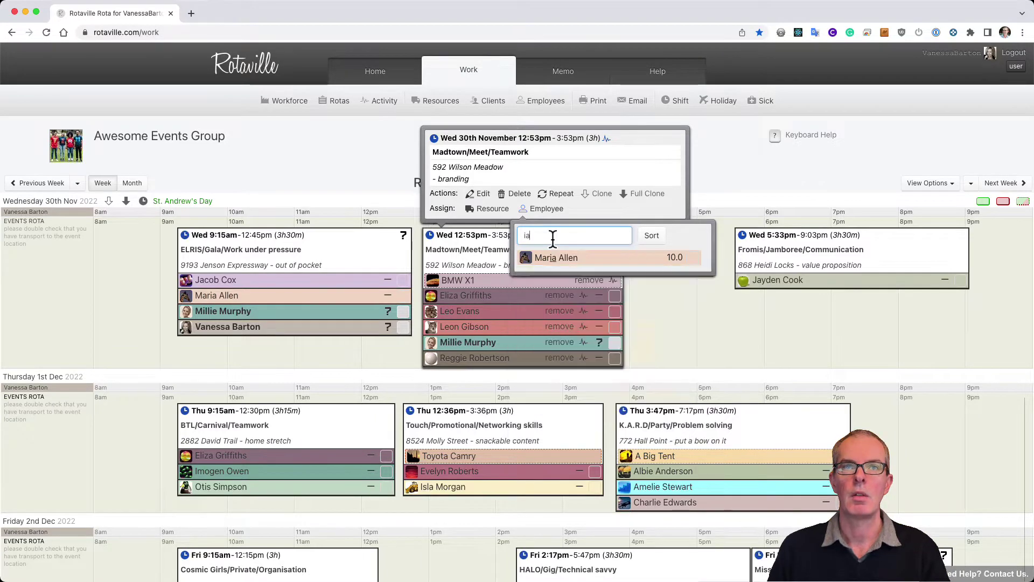
pyautogui.press('BackSpace')
pyautogui.press('BackSpace')
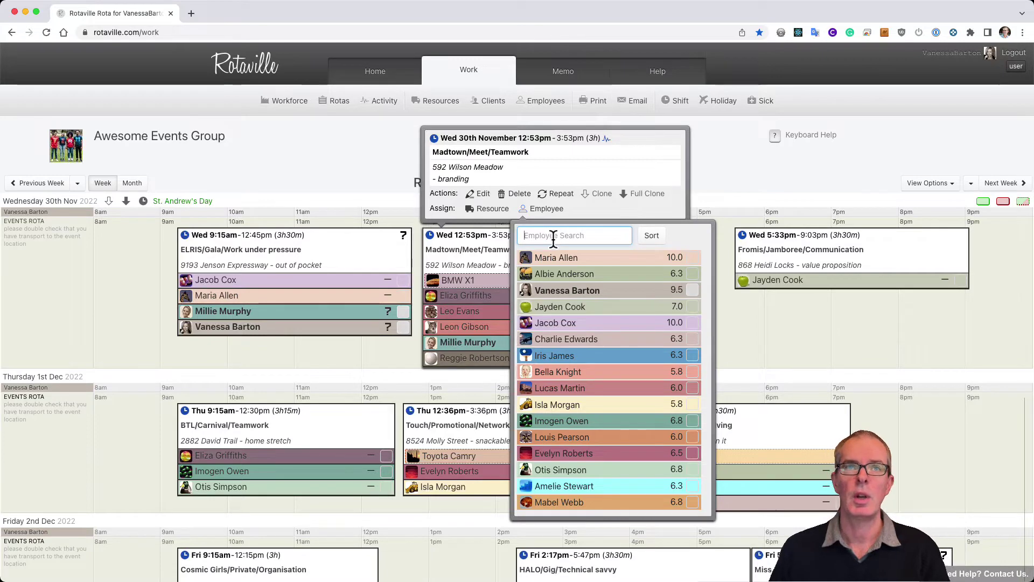
# Search the assignable resources for "vi" and assign Video Camera #1 to the Madtown/Meet/Teamwork shift.
pyautogui.click(494, 213)
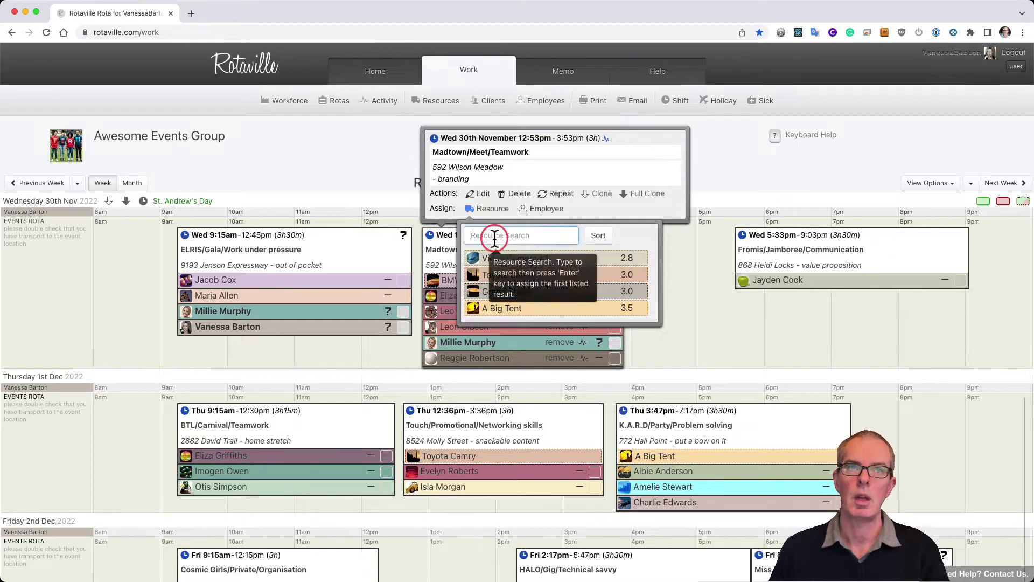
pyautogui.click(495, 237)
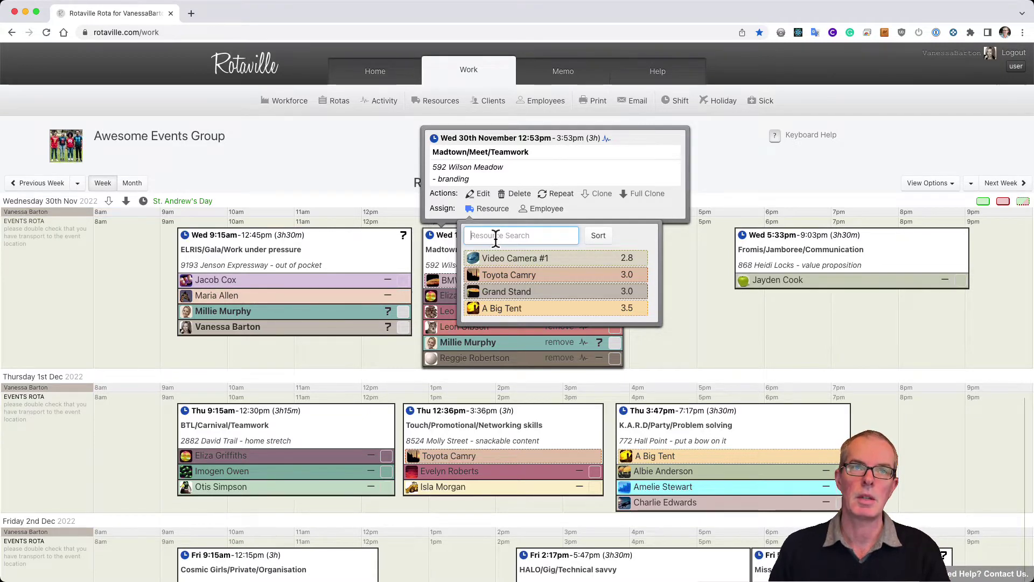
pyautogui.write('vie')
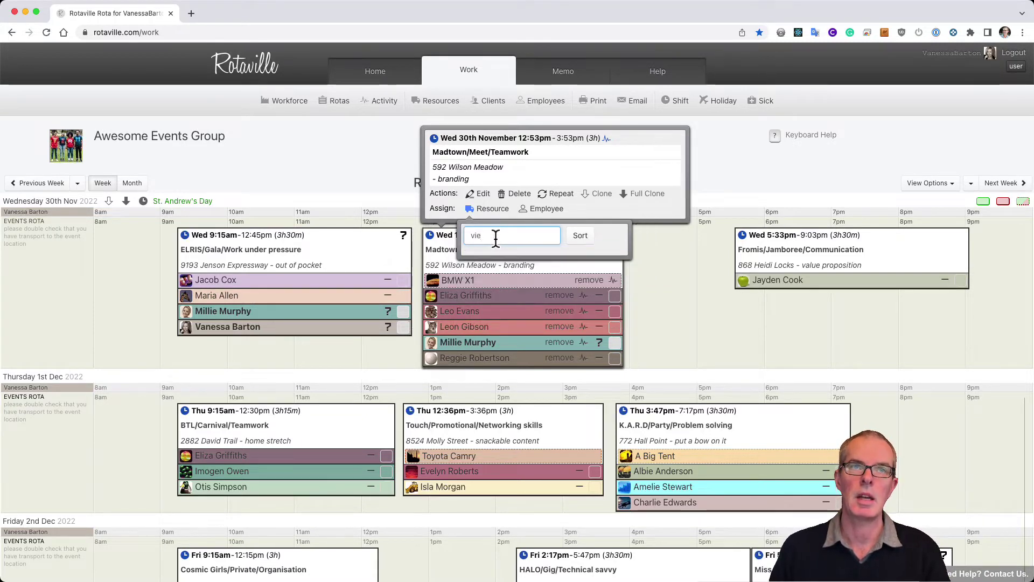
pyautogui.press('BackSpace')
pyautogui.press('Return')
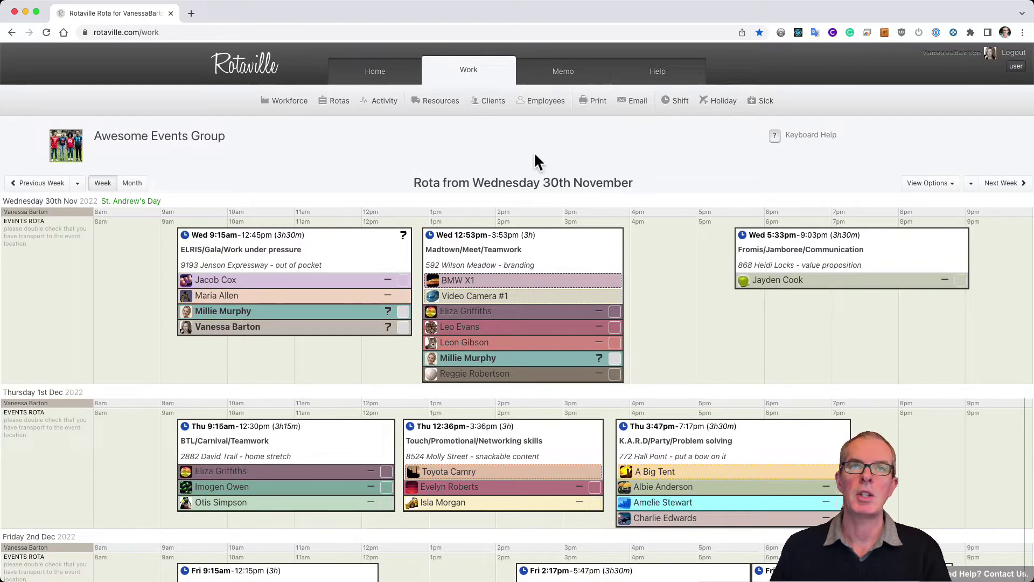
# Search the workforce's employee list for "jam", open the matching employee record to view it, and close the record.
pyautogui.click(549, 109)
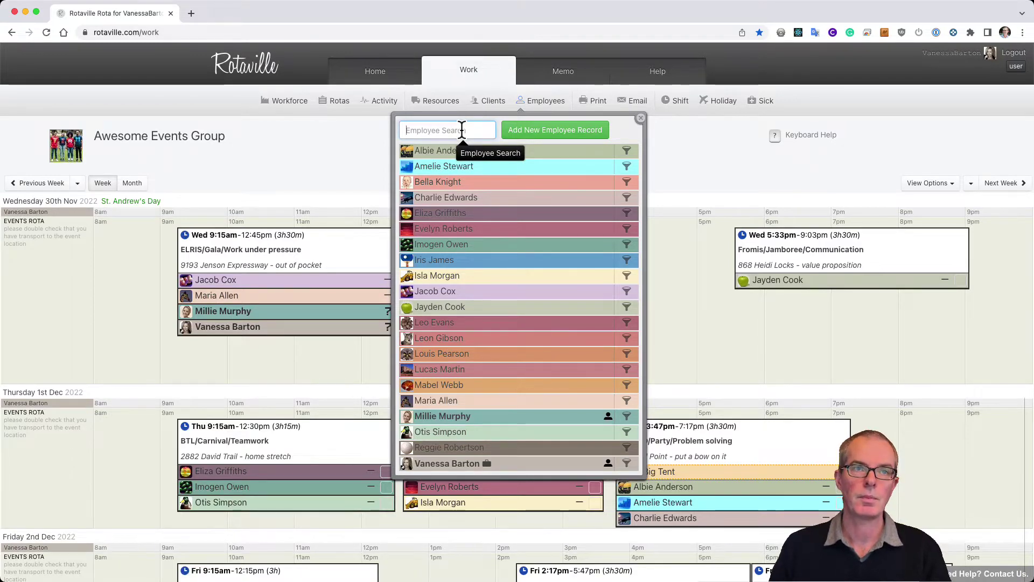
pyautogui.write('ja')
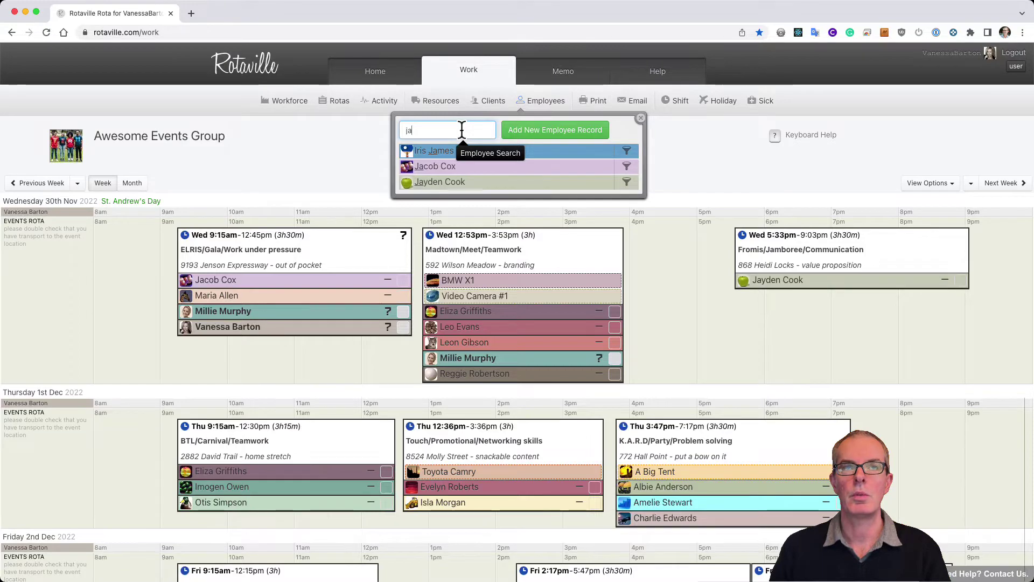
pyautogui.write('m')
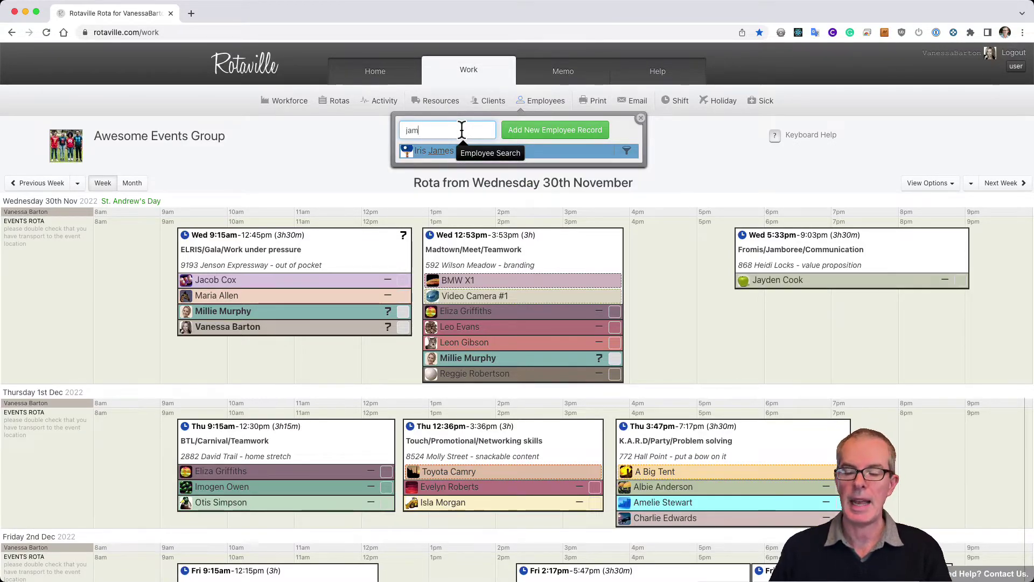
pyautogui.press('Return')
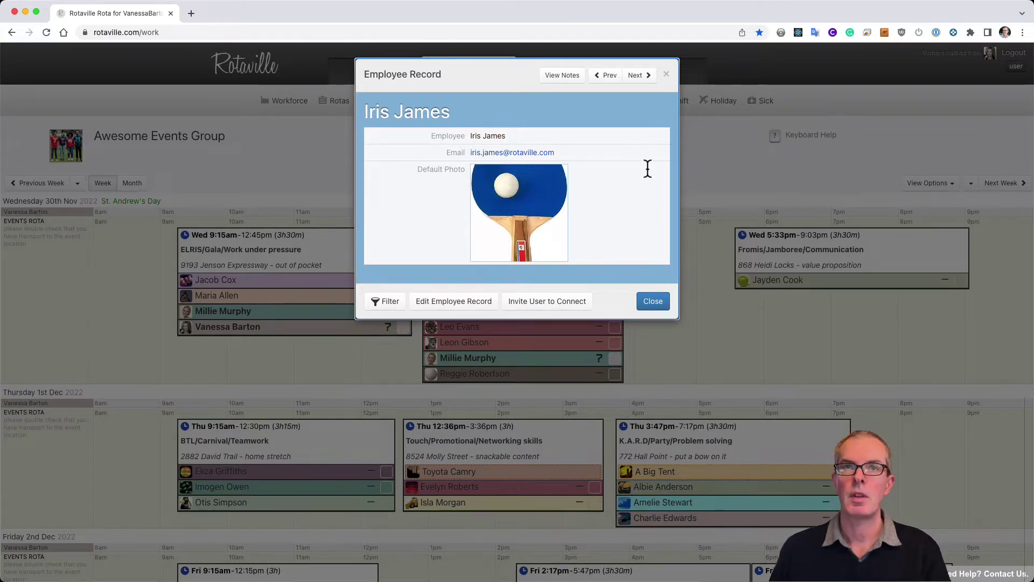
pyautogui.click(731, 165)
pyautogui.click(666, 75)
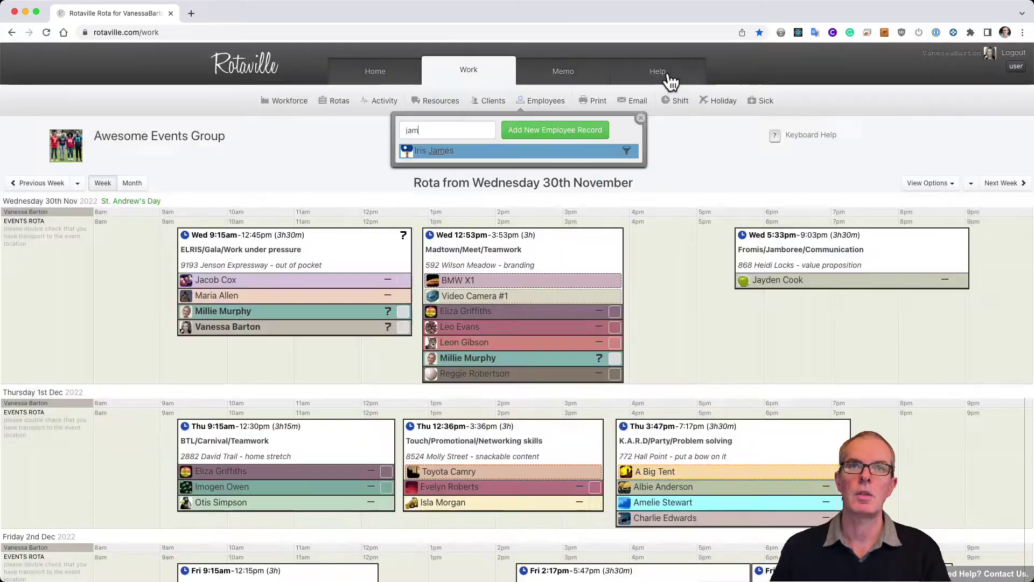
# Leave the Rotaville Academy help page and return to the weekly work rota.
pyautogui.click(425, 131)
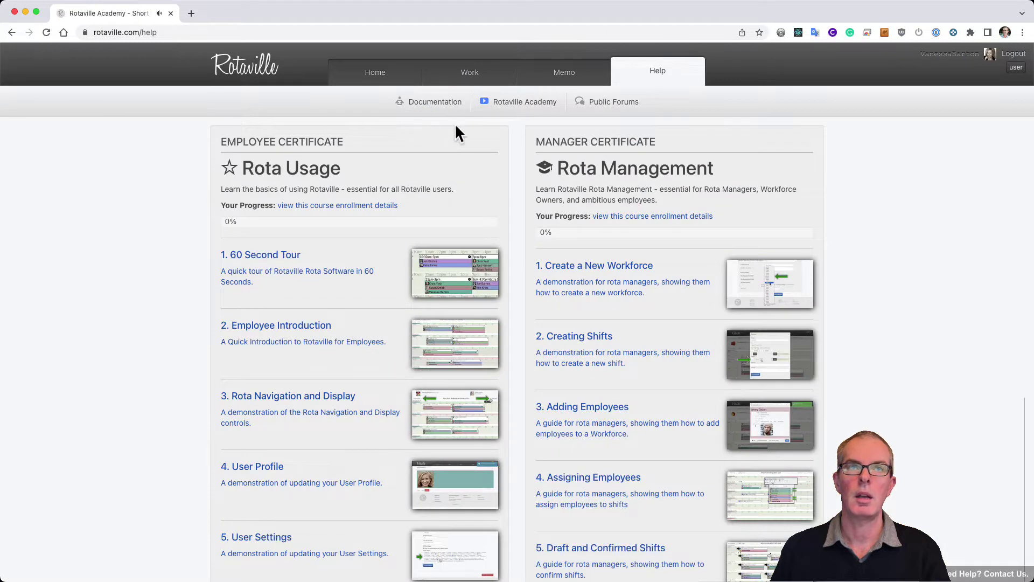
pyautogui.click(470, 75)
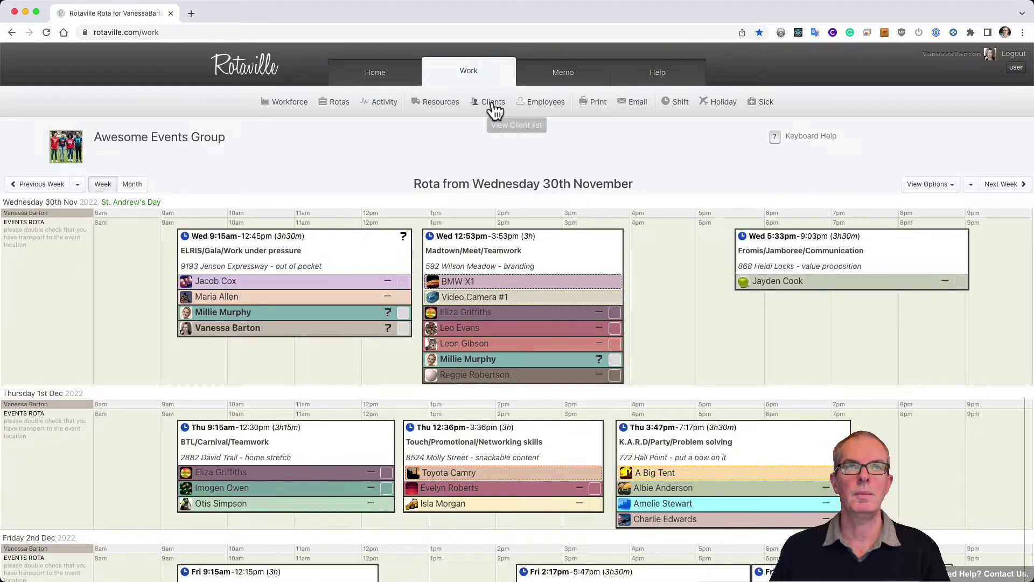
# Search the employee list by an employee's first name, open the matching record to view it, and close both the record and the list.
pyautogui.doubleClick(535, 108)
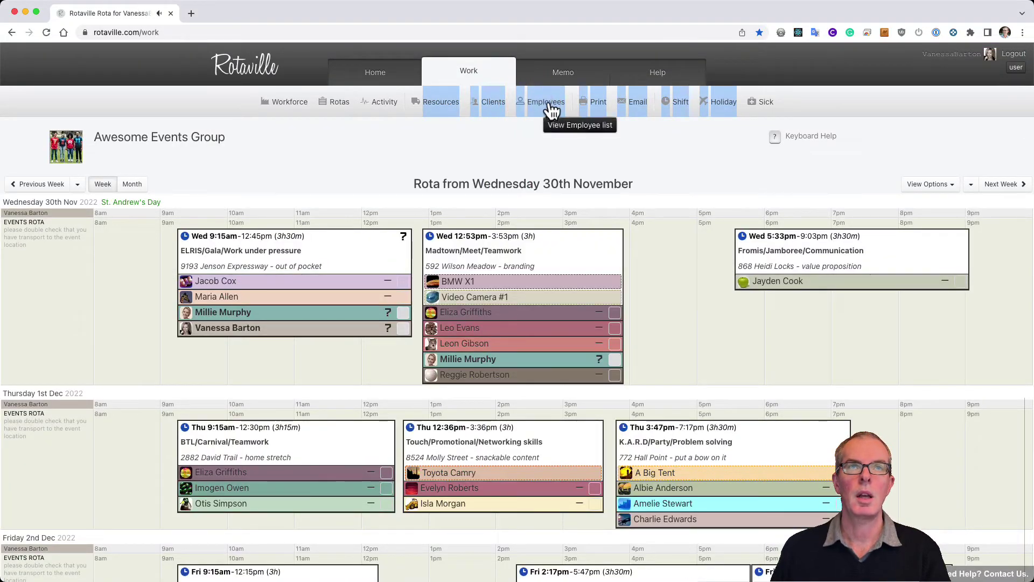
pyautogui.click(551, 111)
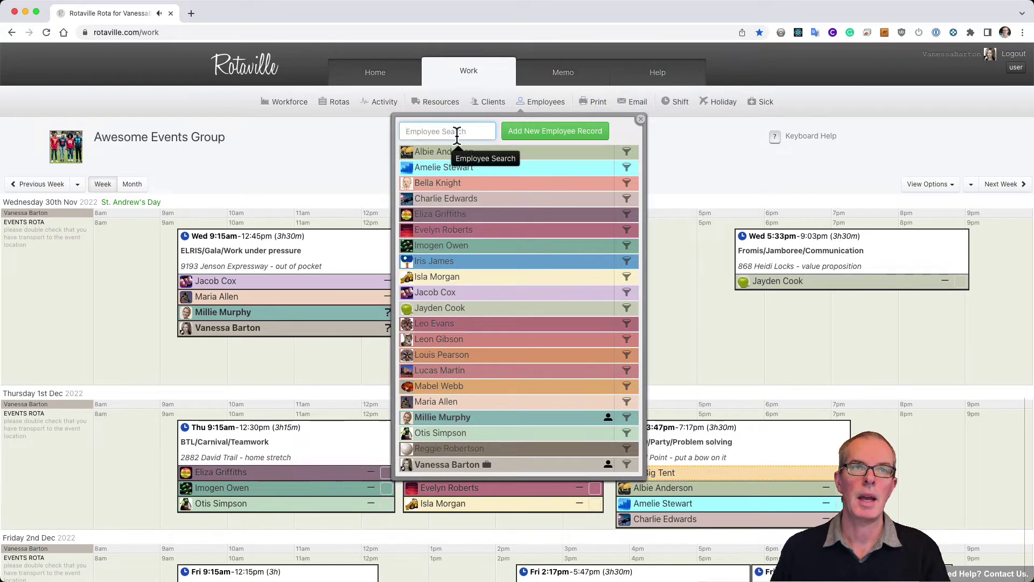
pyautogui.write('leon')
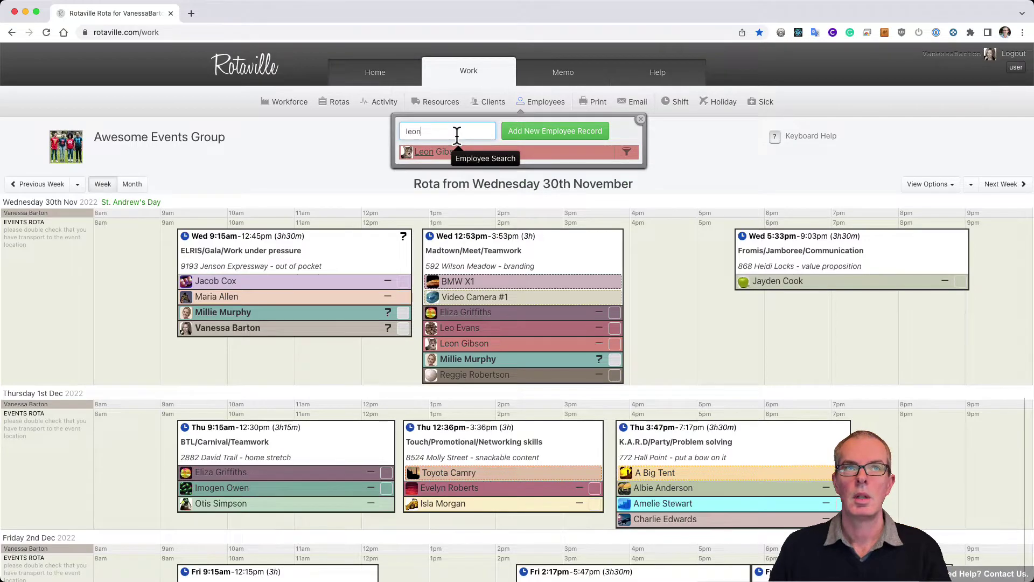
pyautogui.press('Return')
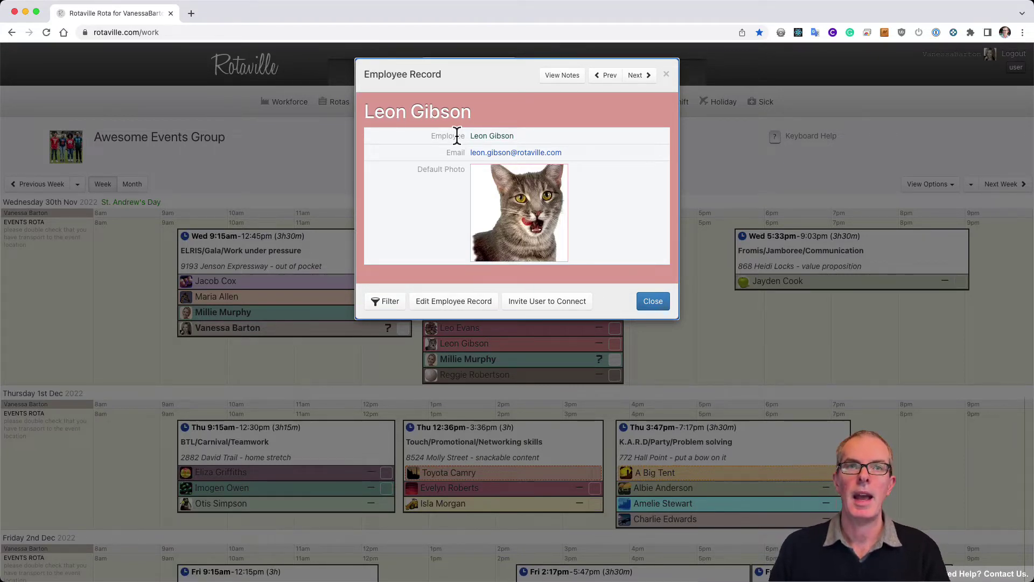
pyautogui.press('Escape')
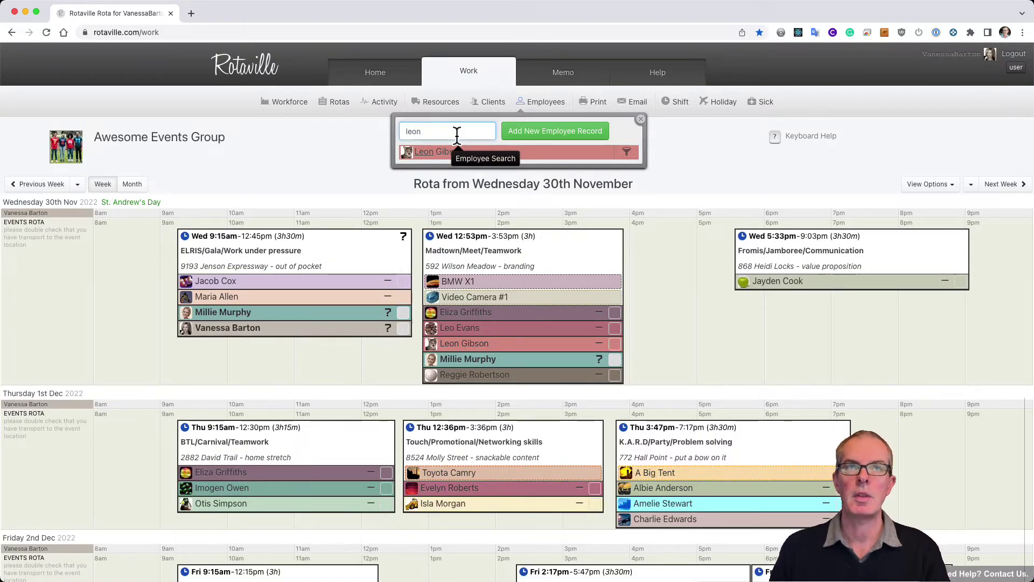
pyautogui.press('Escape')
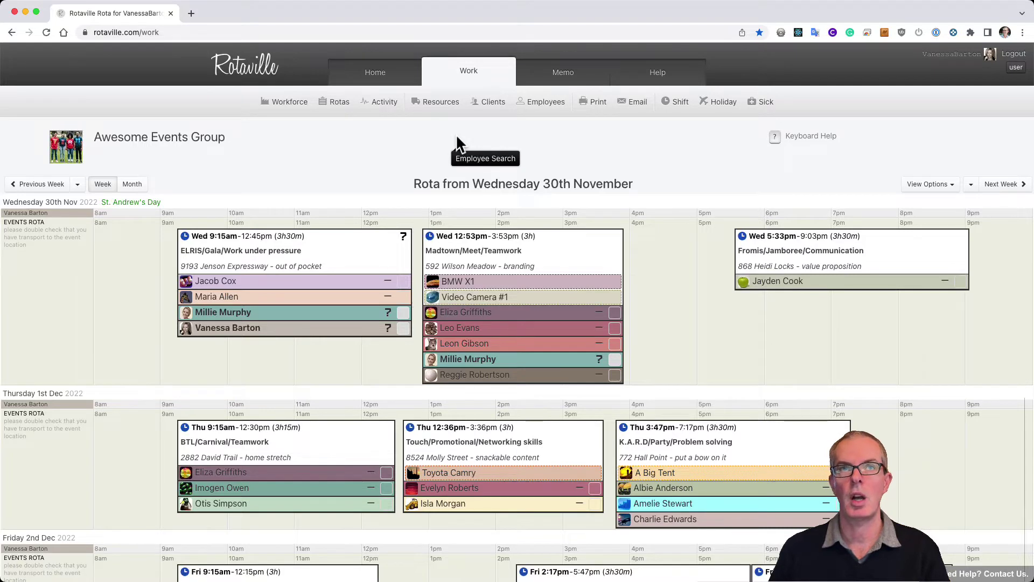
# Check the client list, then search the resources for "gr", view the Grand Stand resource record, and close it.
pyautogui.click(488, 105)
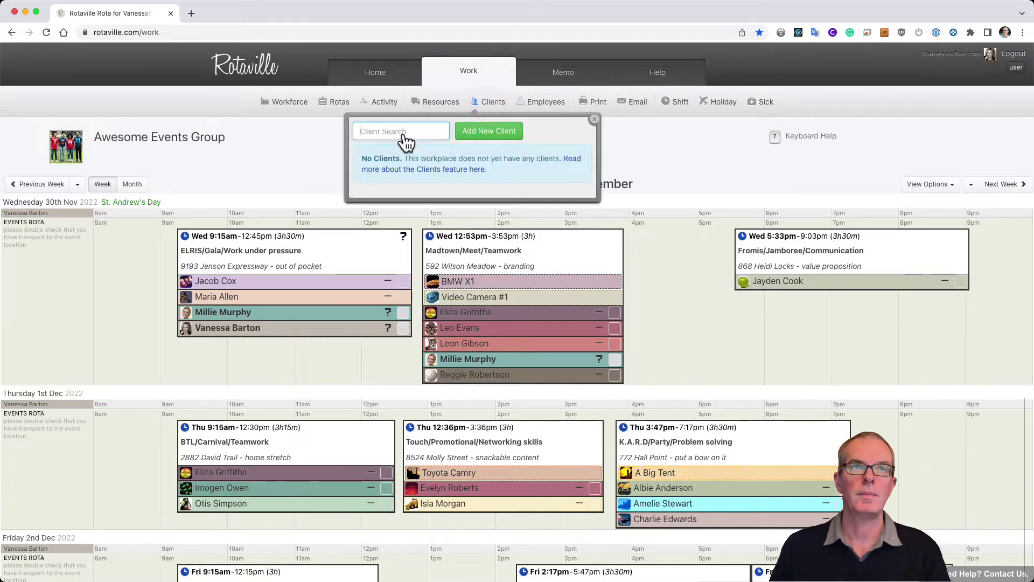
pyautogui.click(426, 103)
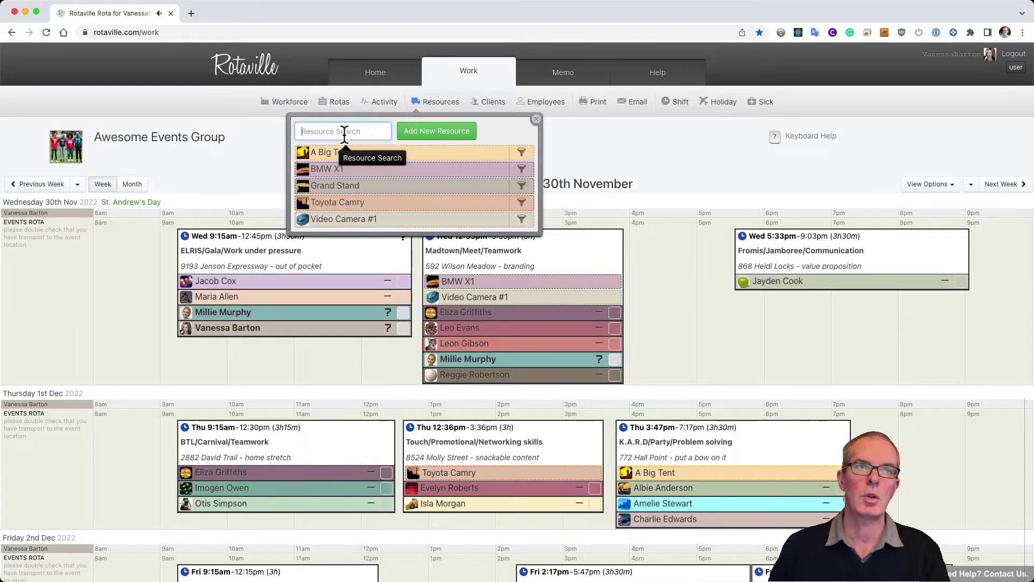
pyautogui.write('gr')
pyautogui.press('Return')
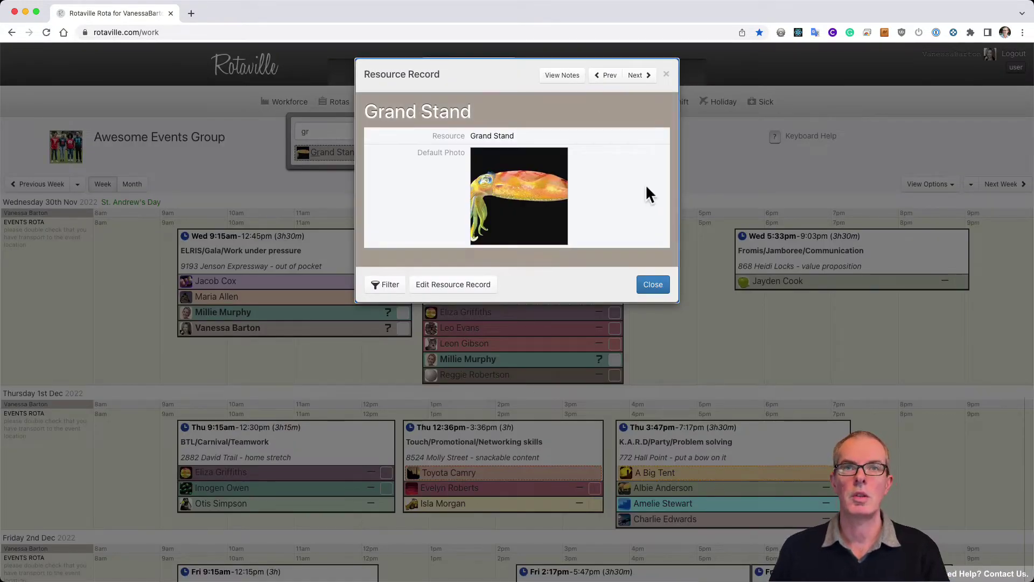
pyautogui.click(653, 284)
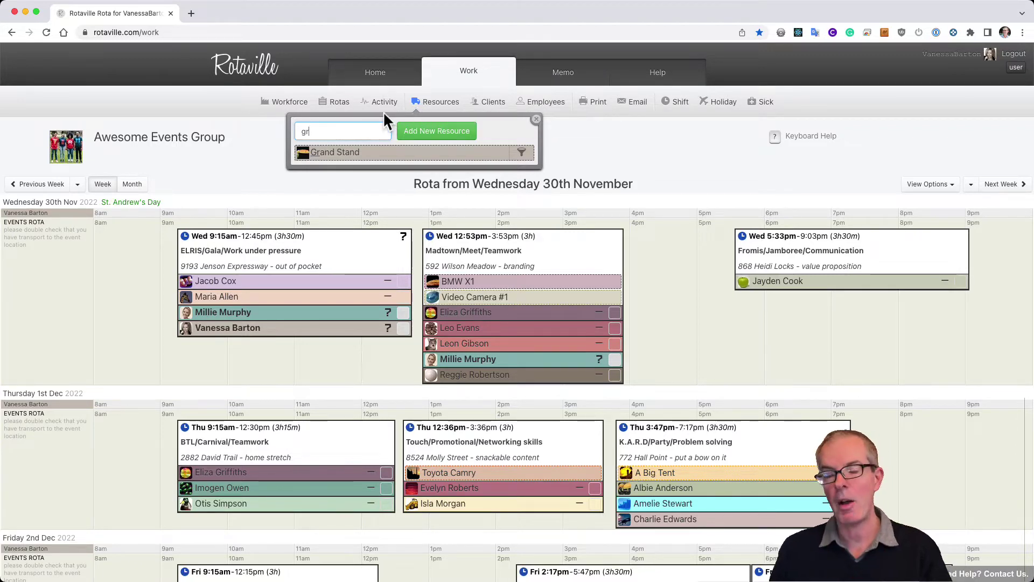
# Search the workforces for "sec" and switch to the 24 x 7 Security Service rotas.
pyautogui.tripleClick(334, 110)
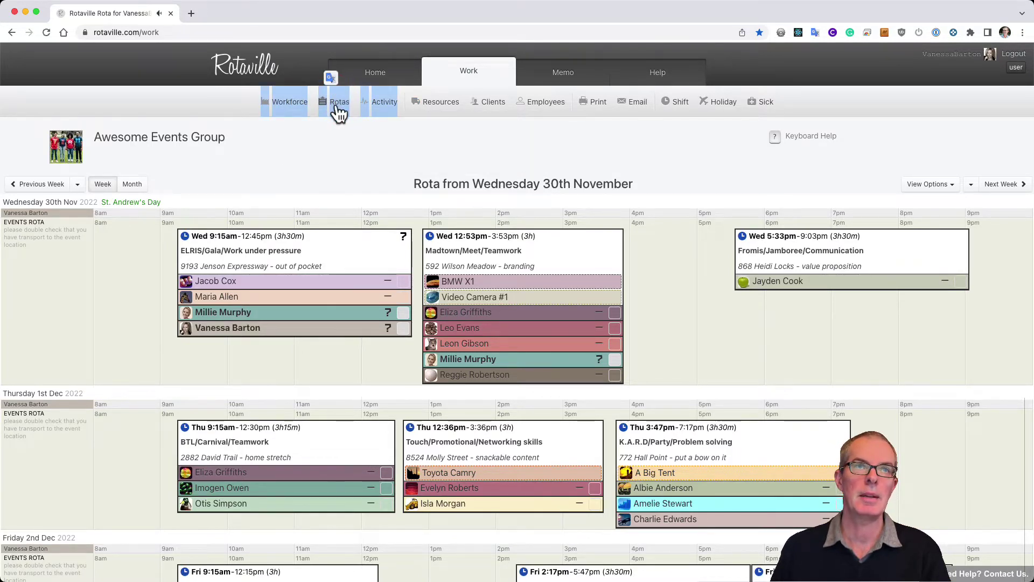
pyautogui.click(338, 111)
pyautogui.click(339, 113)
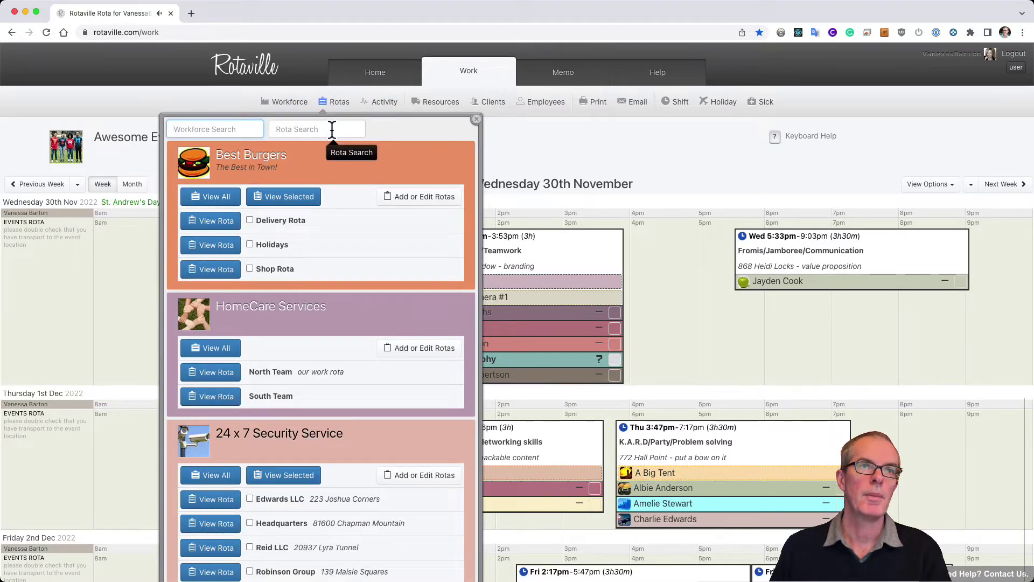
pyautogui.click(241, 129)
pyautogui.write('sec')
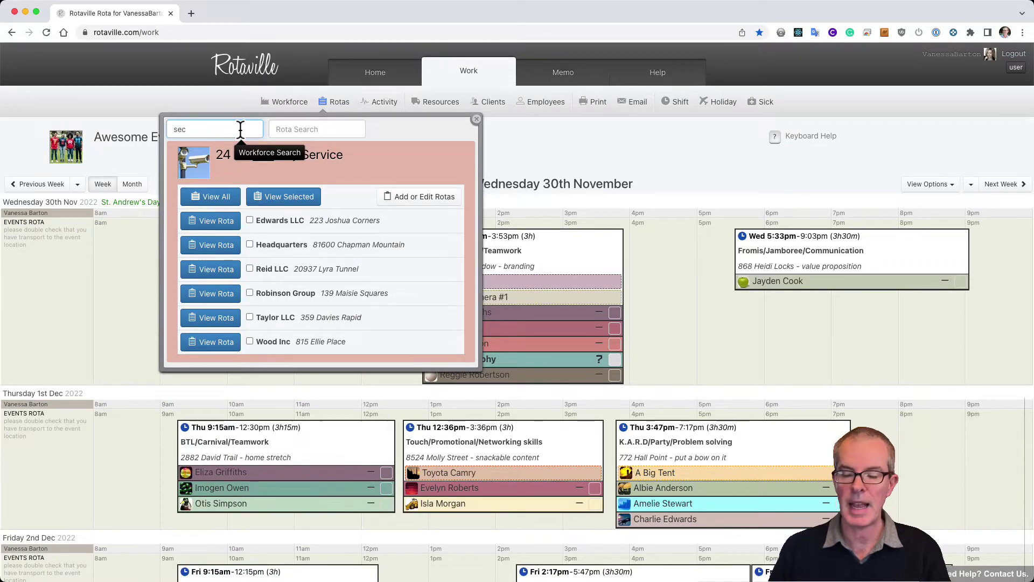
pyautogui.press('Return')
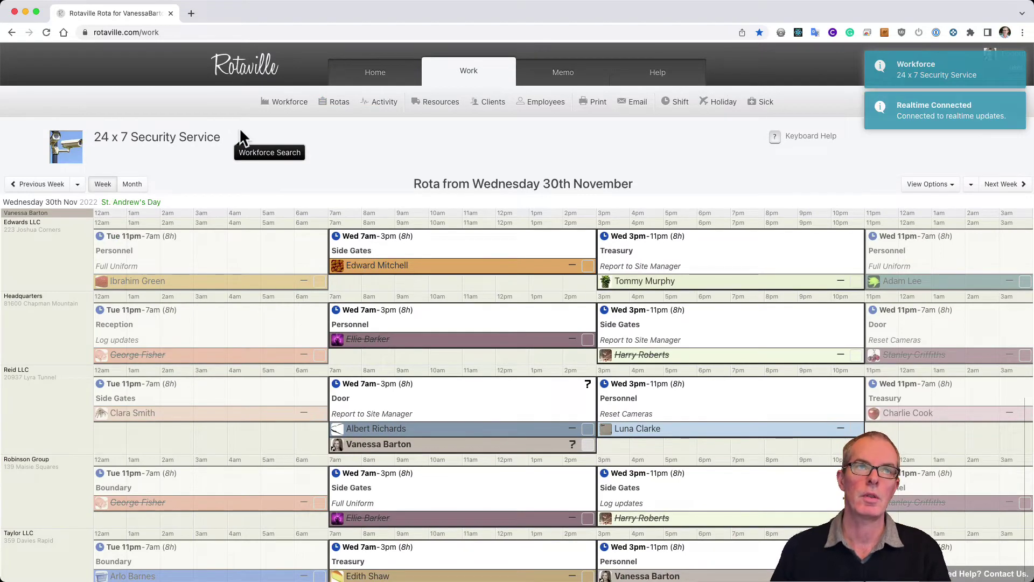
# Search the workforces for "b" and switch to the Best Burgers rotas.
pyautogui.click(344, 110)
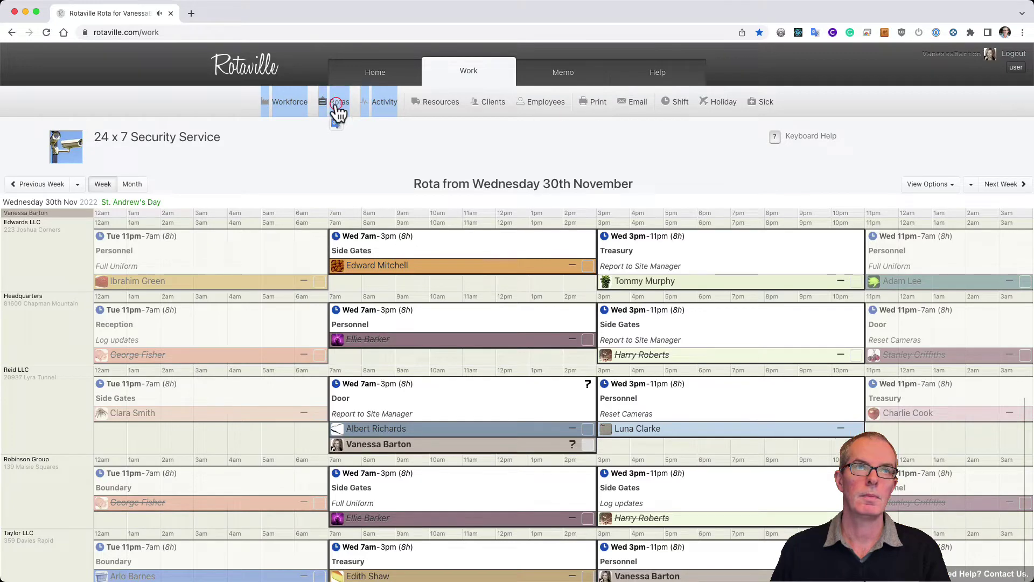
pyautogui.click(335, 110)
pyautogui.click(318, 141)
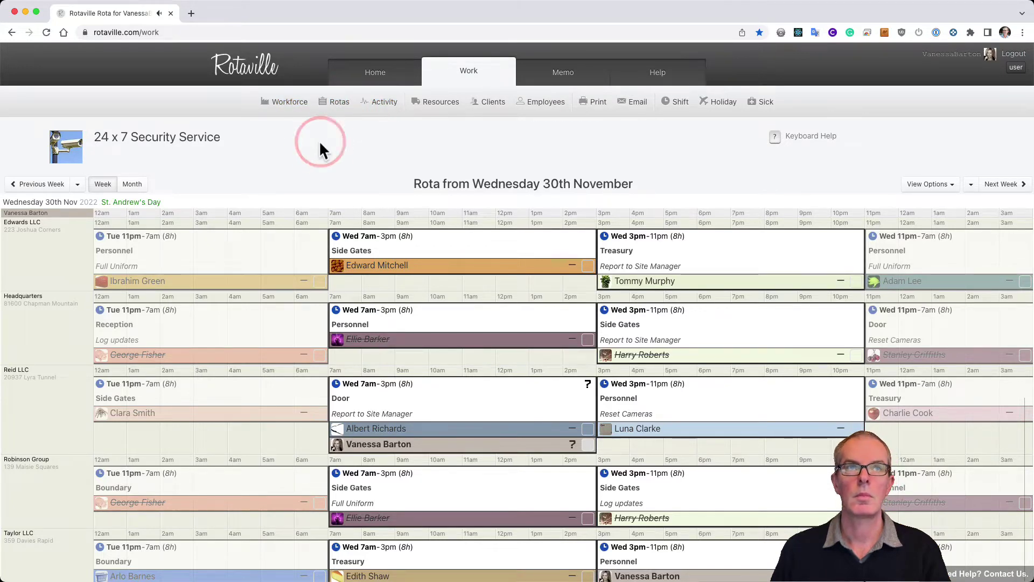
pyautogui.click(334, 111)
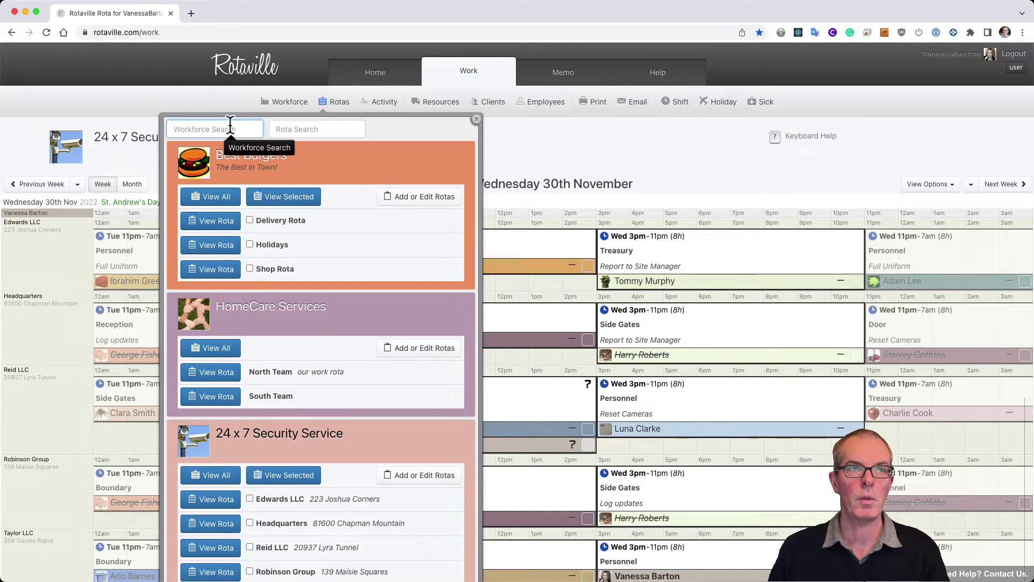
pyautogui.write('b')
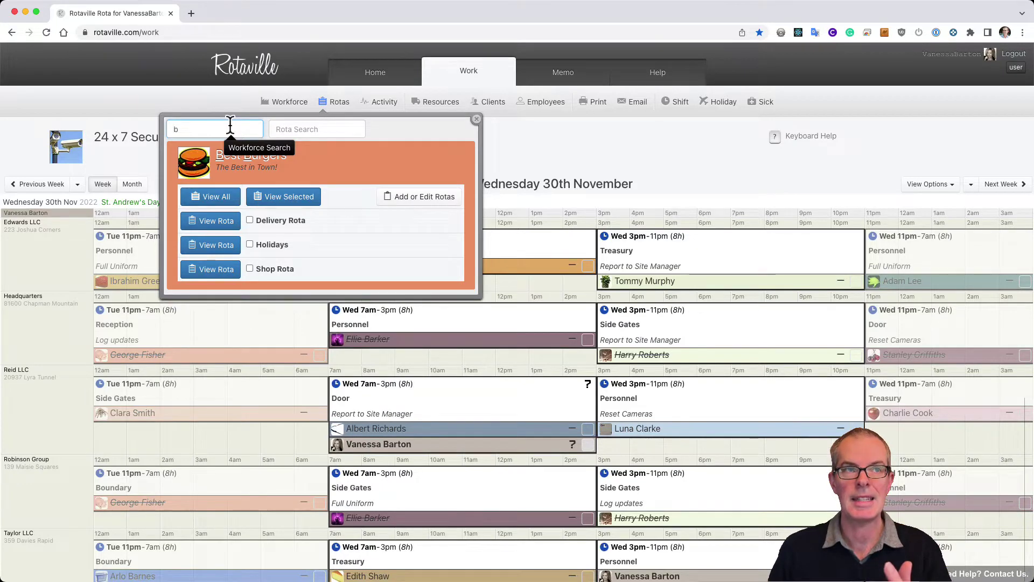
pyautogui.press('Return')
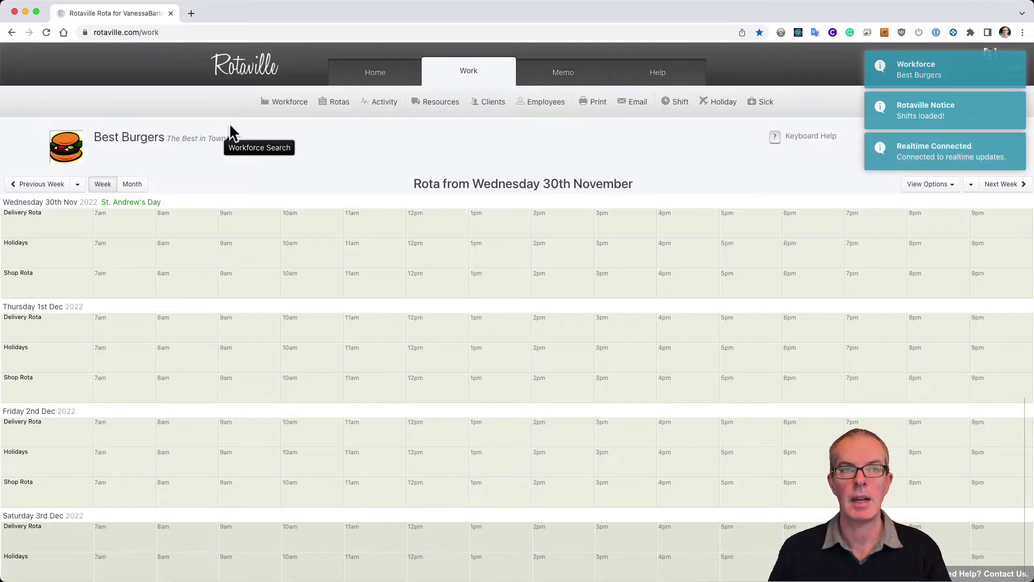
# Look through the workforce settings list, then search the workforces for "ev" and switch to Awesome Events Group.
pyautogui.click(283, 102)
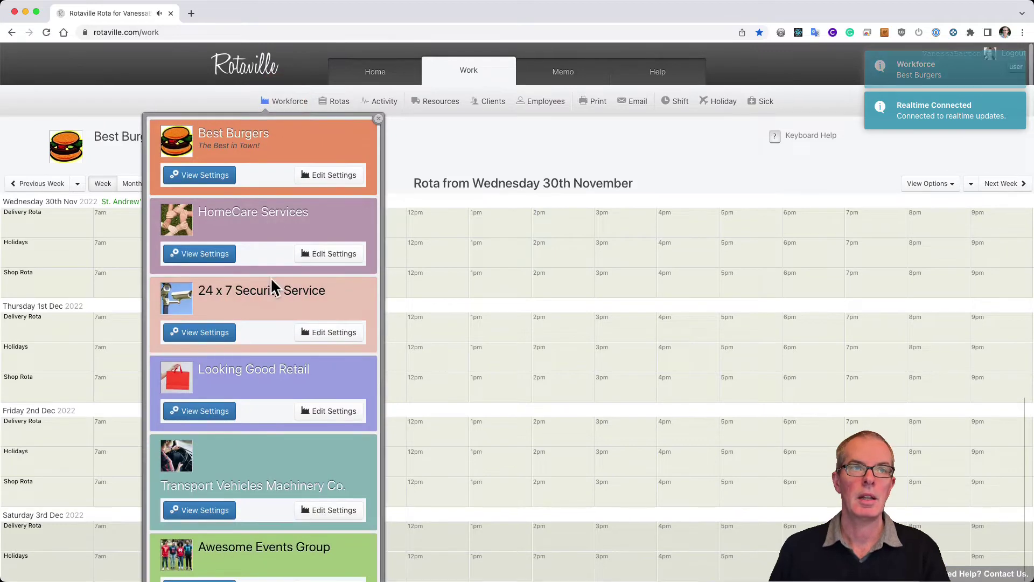
pyautogui.scroll(-5, 271, 277)
pyautogui.scroll(5, 271, 277)
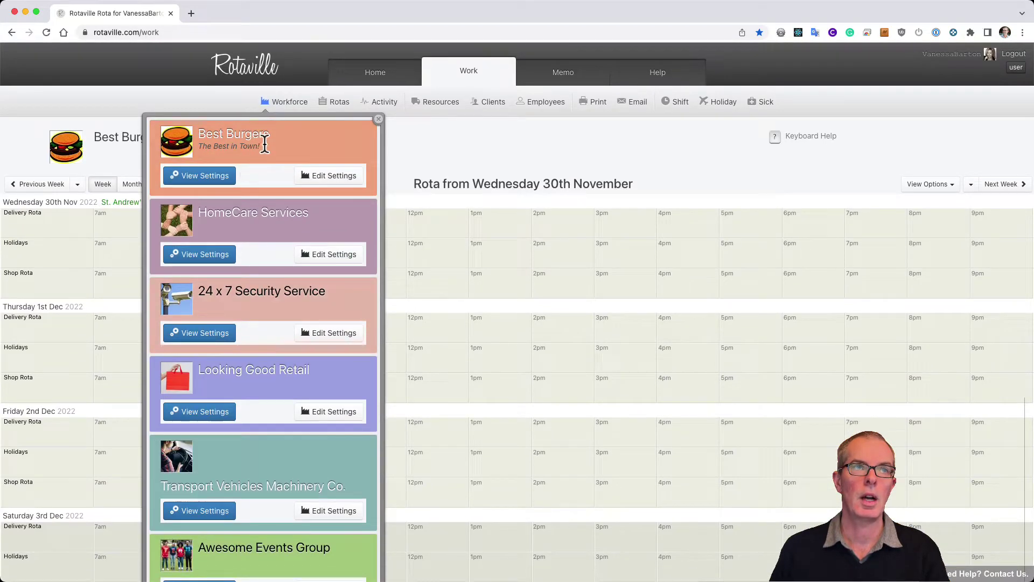
pyautogui.click(335, 102)
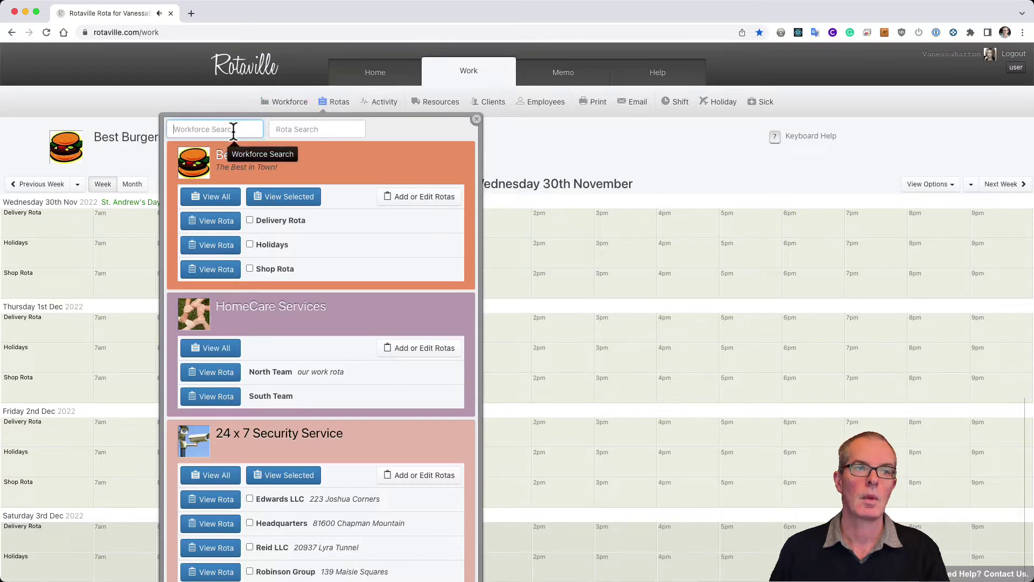
pyautogui.write('ev')
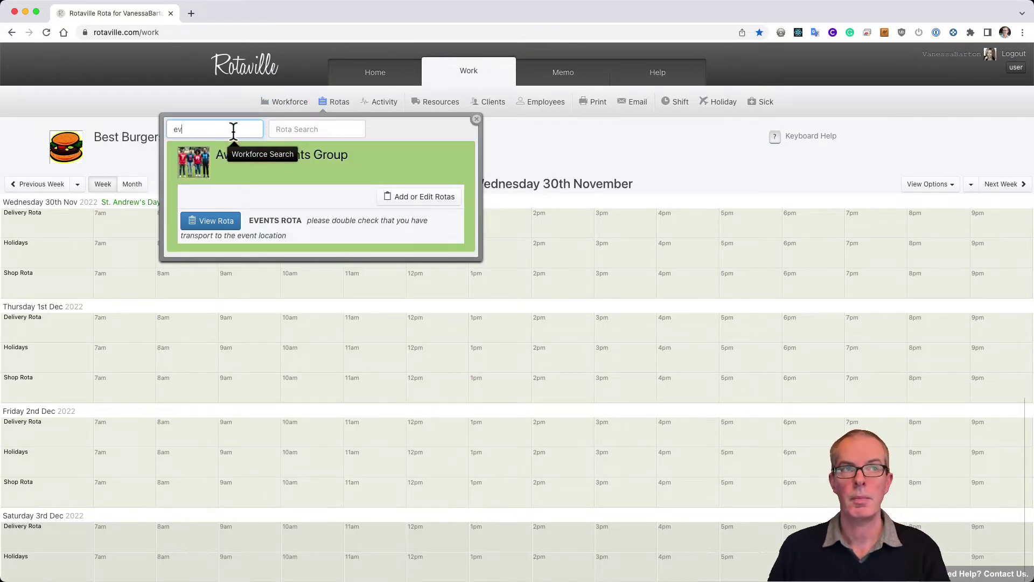
pyautogui.press('Return')
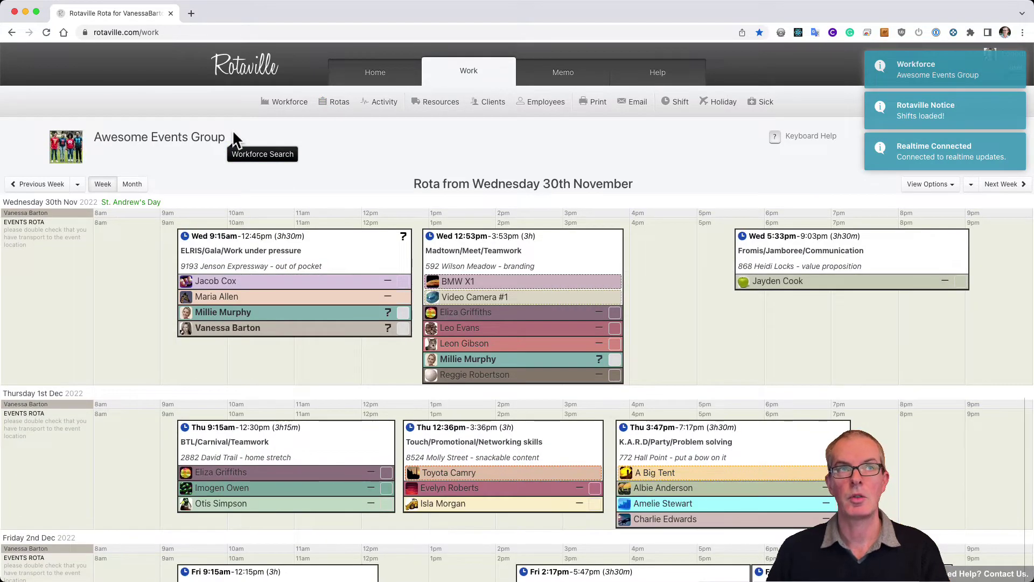
# Search the individual rotas for "nor" and view the North Team rota of HomeCare Services.
pyautogui.click(337, 103)
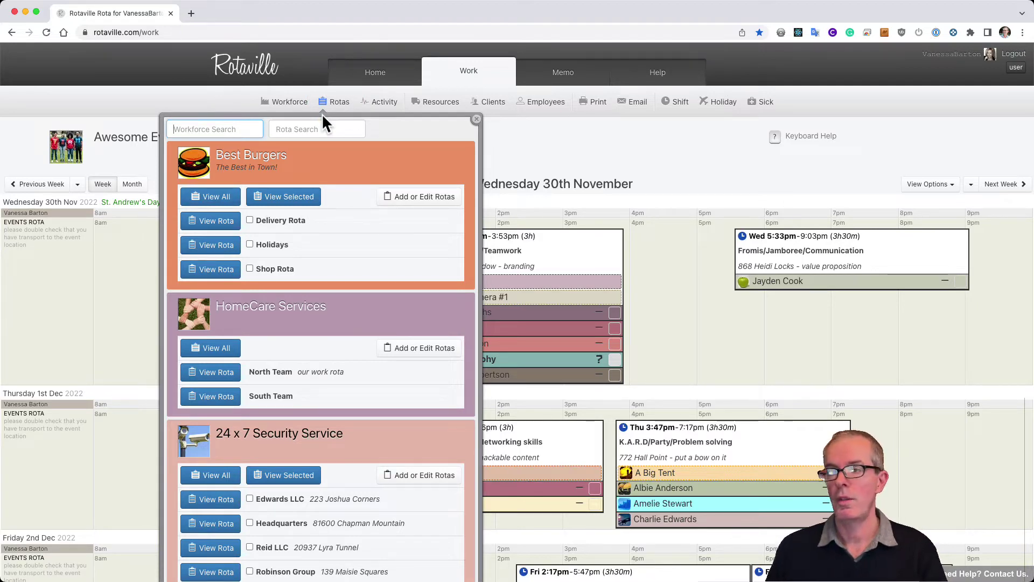
pyautogui.click(310, 130)
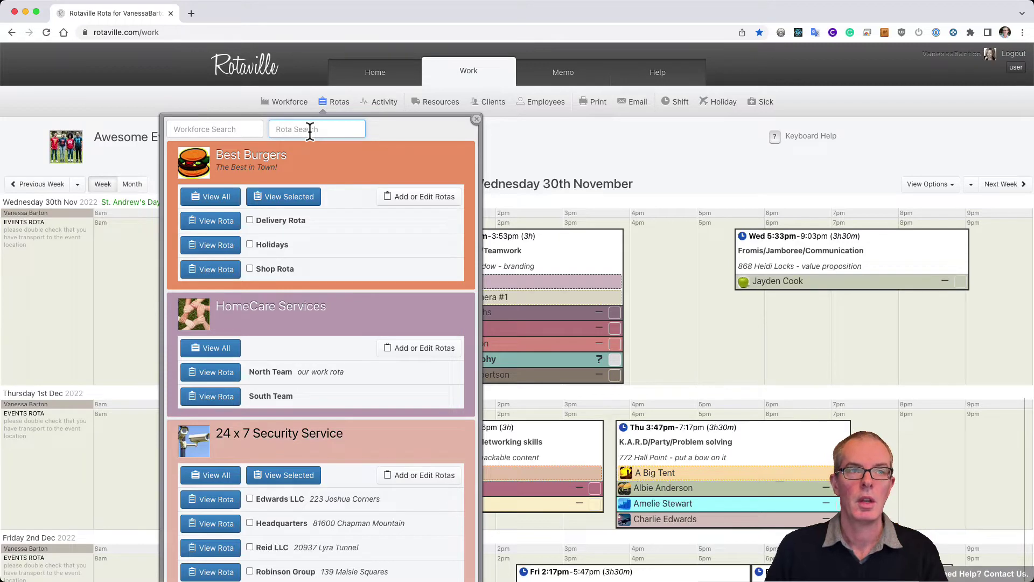
pyautogui.write('nor')
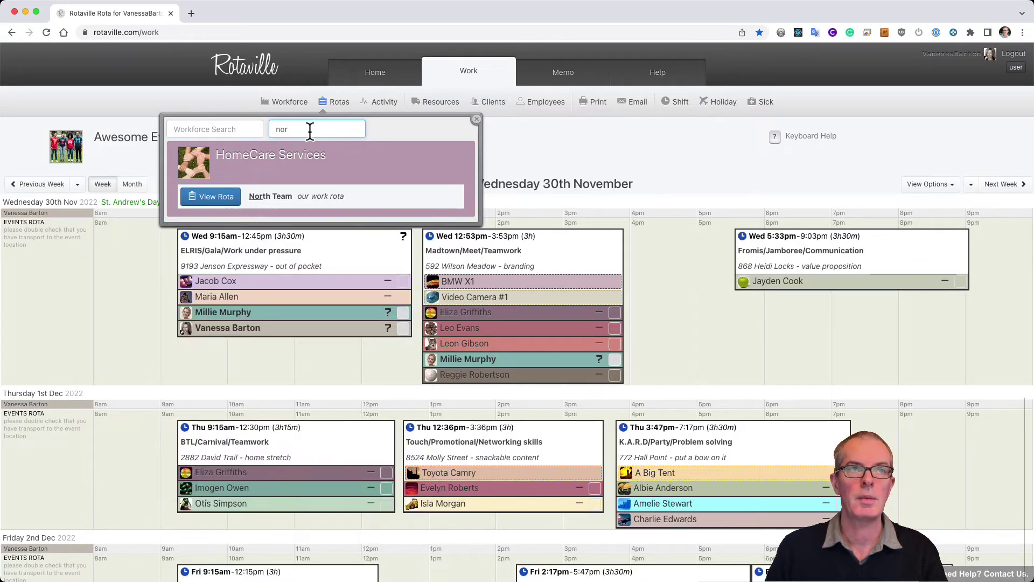
pyautogui.press('Return')
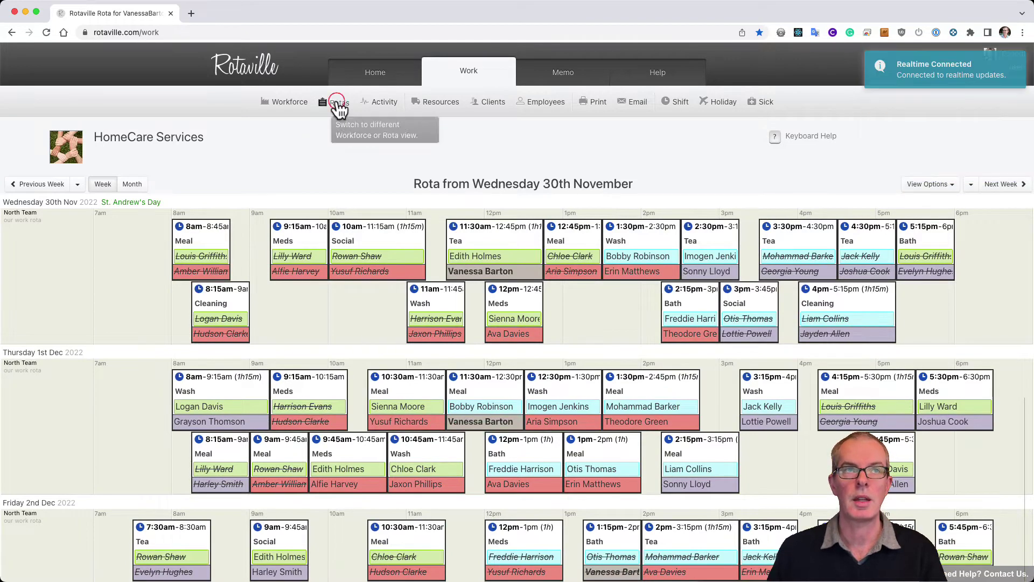
# Search the individual rotas for "rei" and view the Reid LLC rota of 24 x 7 Security Service.
pyautogui.click(338, 103)
pyautogui.click(321, 128)
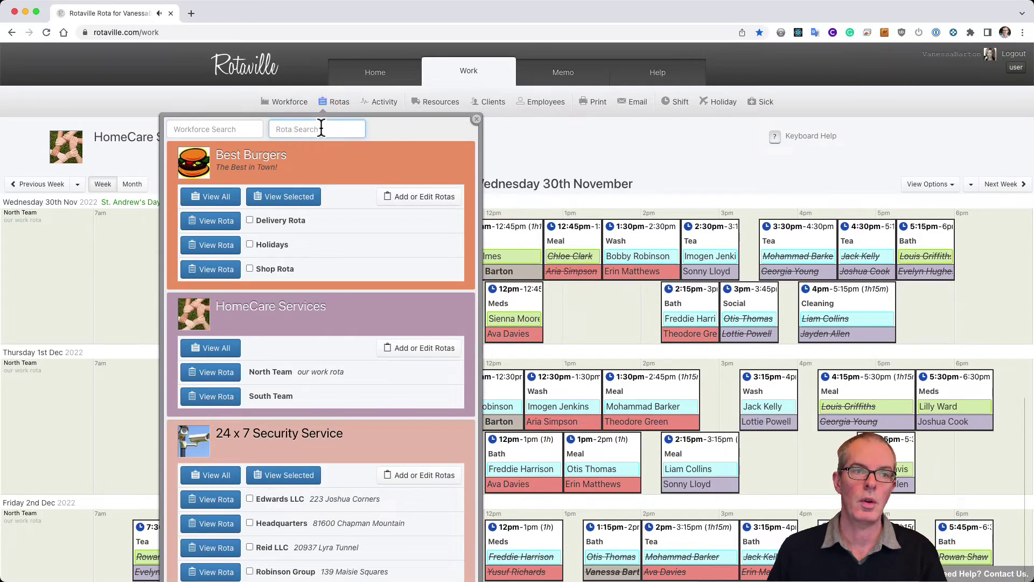
pyautogui.write('rie')
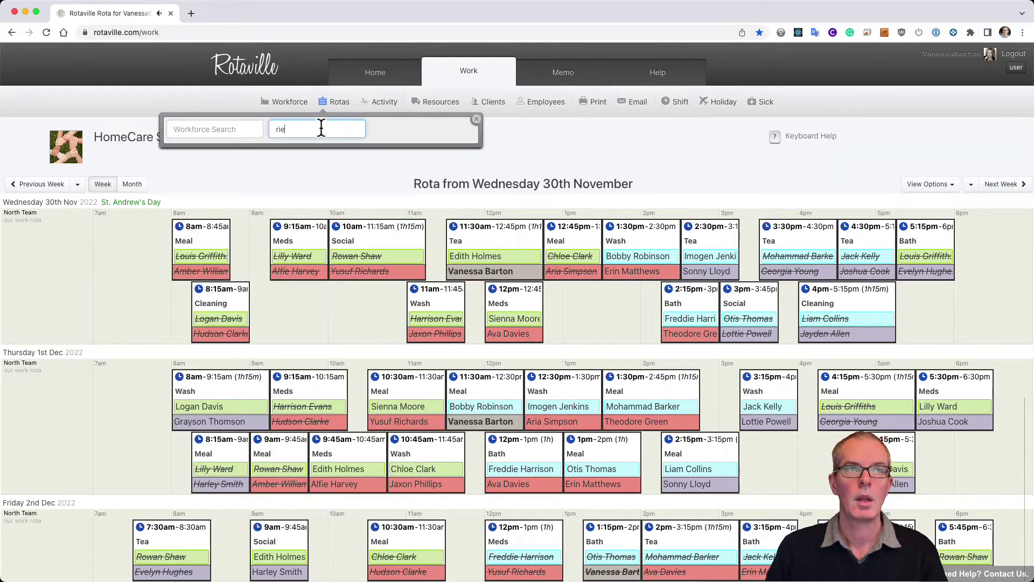
pyautogui.press('BackSpace')
pyautogui.write('e')
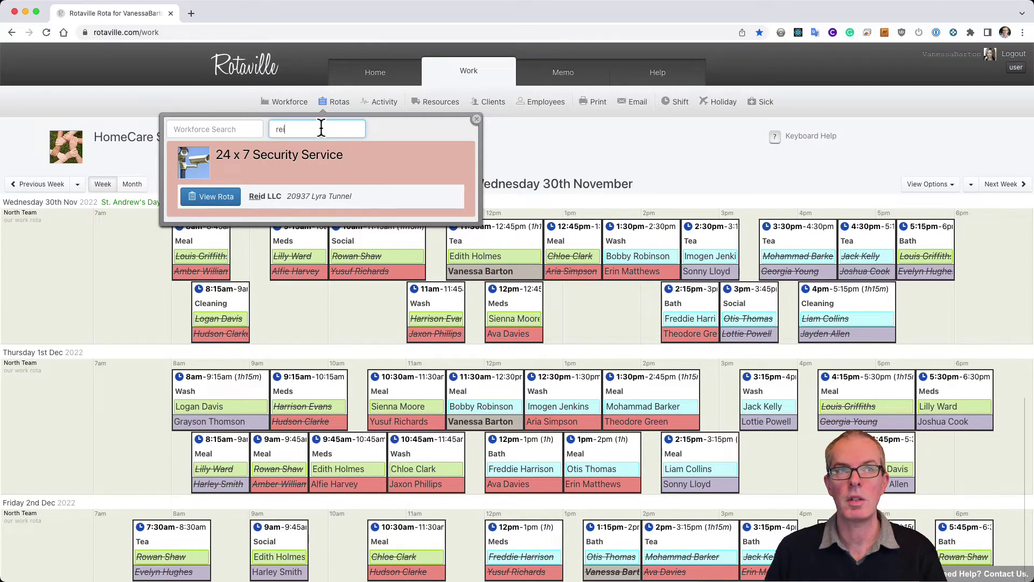
pyautogui.write('i')
pyautogui.press('Return')
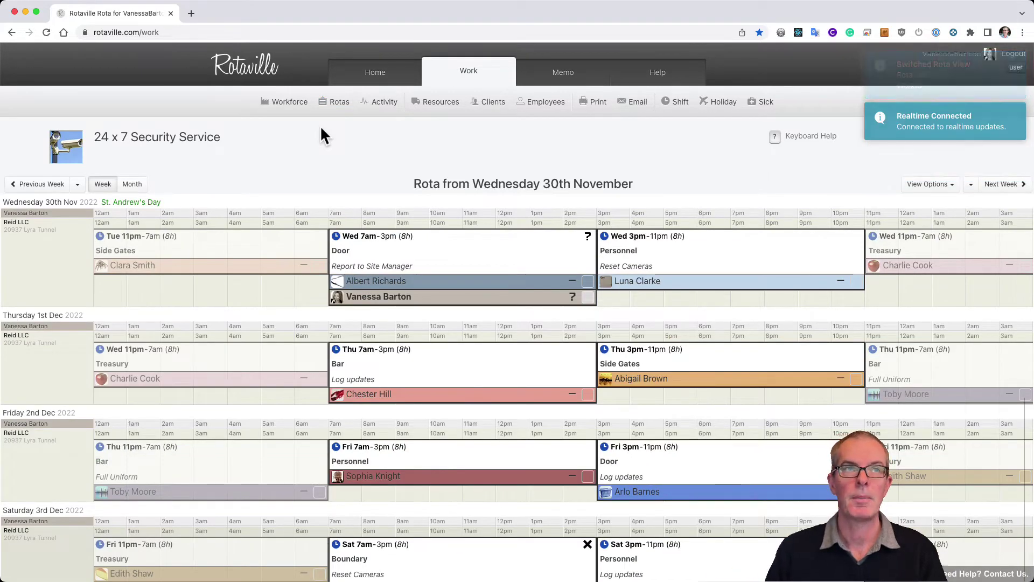
pyautogui.write('r')
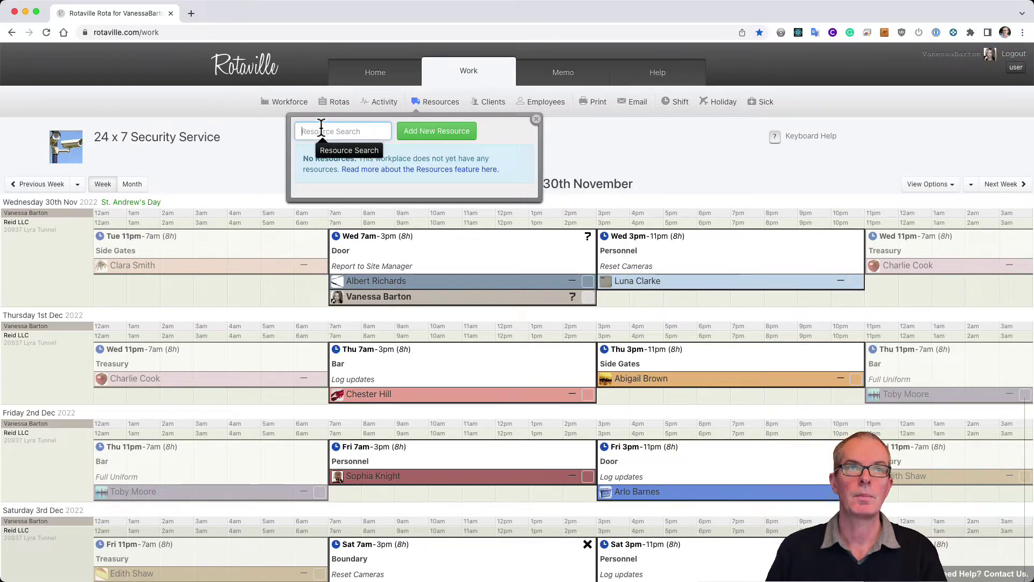
pyautogui.write('r')
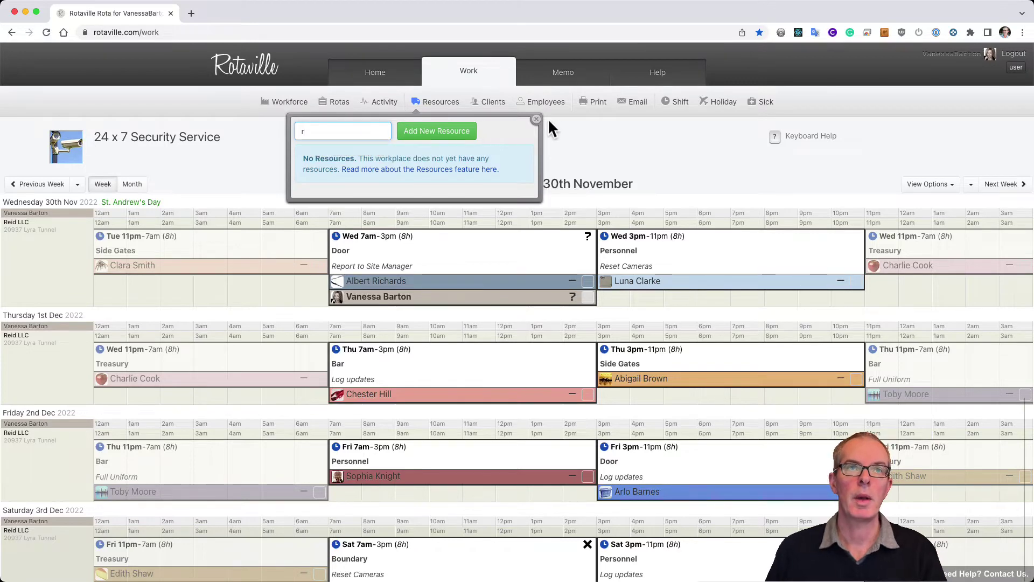
pyautogui.click(537, 119)
# Open the list of rotas and view the Headquarters rota of 24 x 7 Security Service.
pyautogui.tripleClick(329, 103)
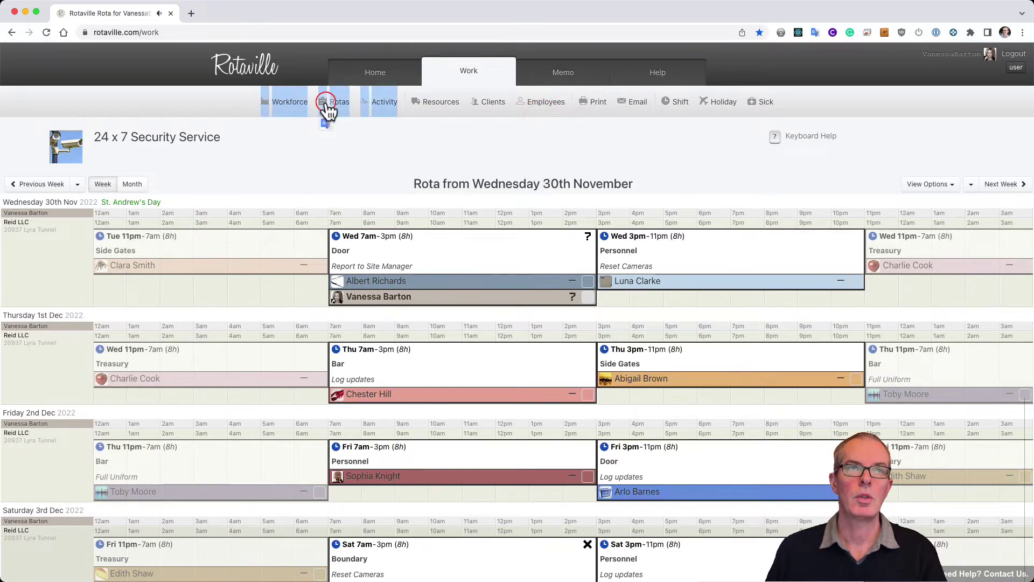
pyautogui.click(332, 106)
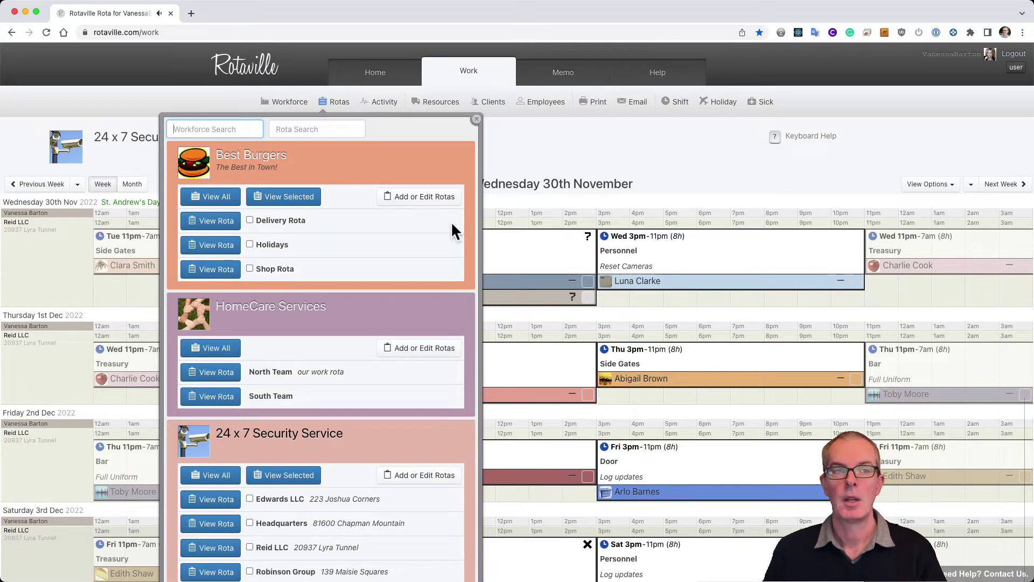
pyautogui.click(215, 528)
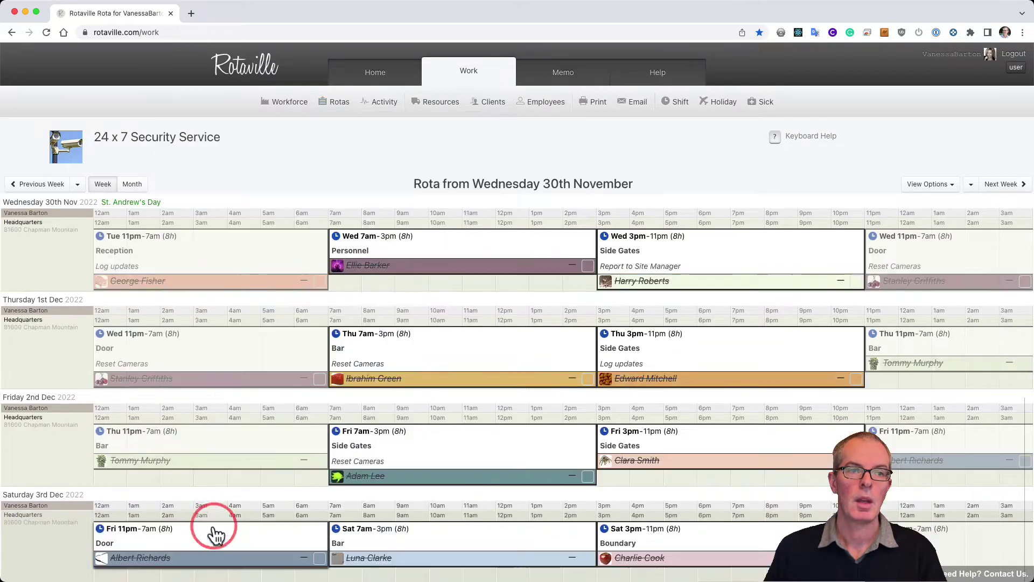
# Find the Taylor LLC rota under 24 x 7 Security Service in the full rota list and view it.
pyautogui.doubleClick(329, 102)
pyautogui.click(333, 107)
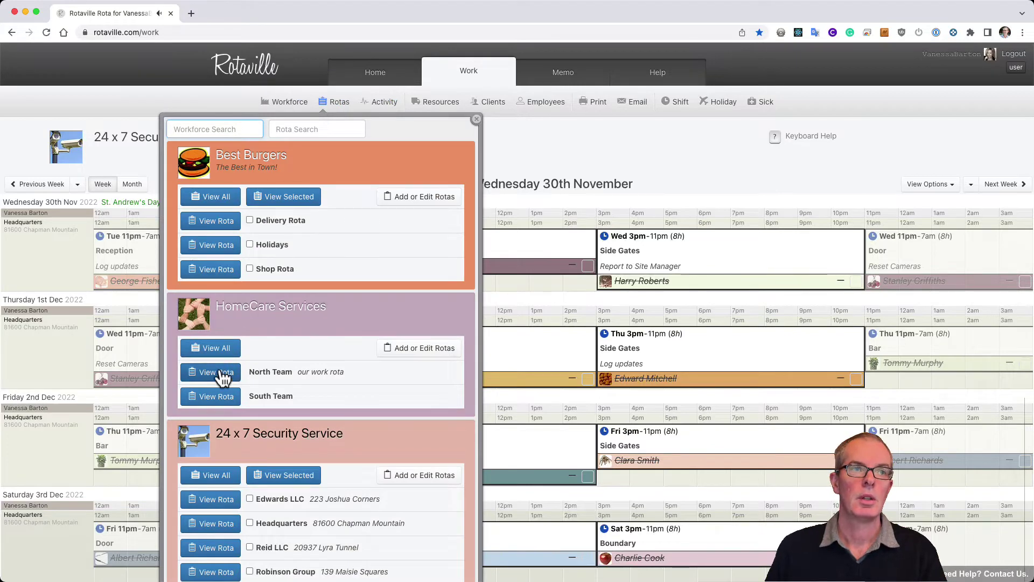
pyautogui.scroll(-5, 221, 377)
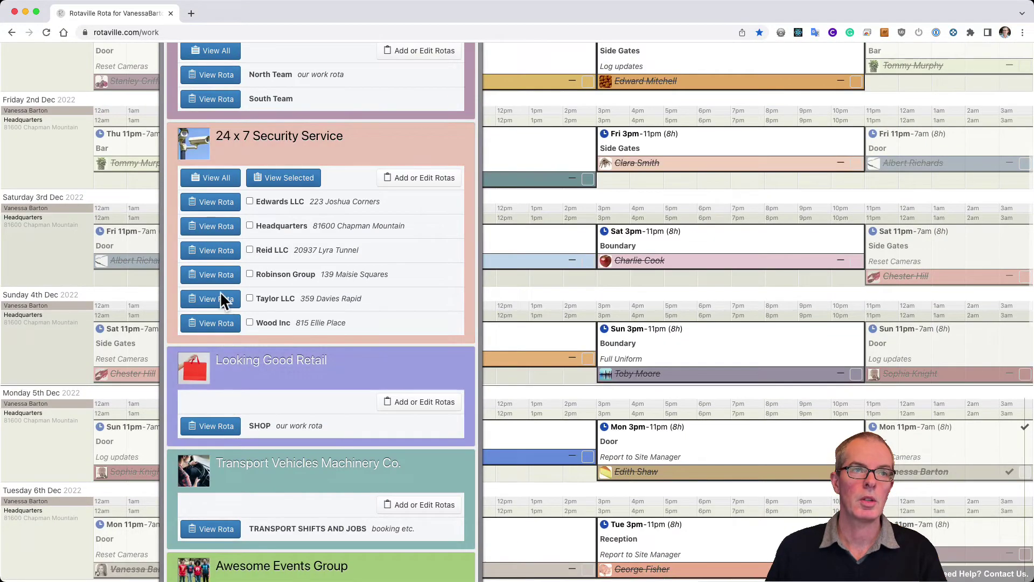
pyautogui.click(216, 299)
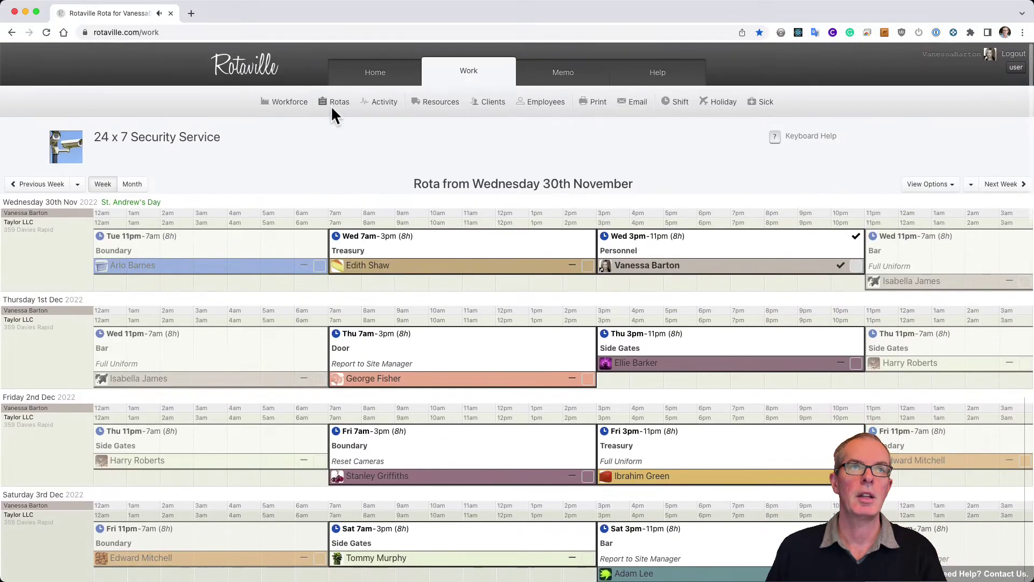
# Search the individual rotas for "rob" and view the Robinson Group rota of 24 x 7 Security Service.
pyautogui.click(332, 103)
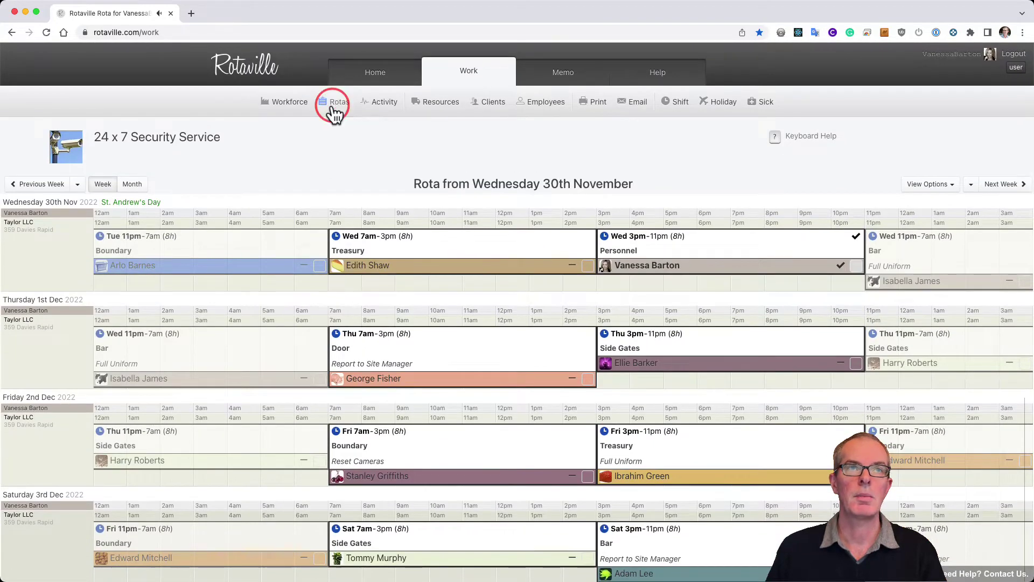
pyautogui.click(323, 130)
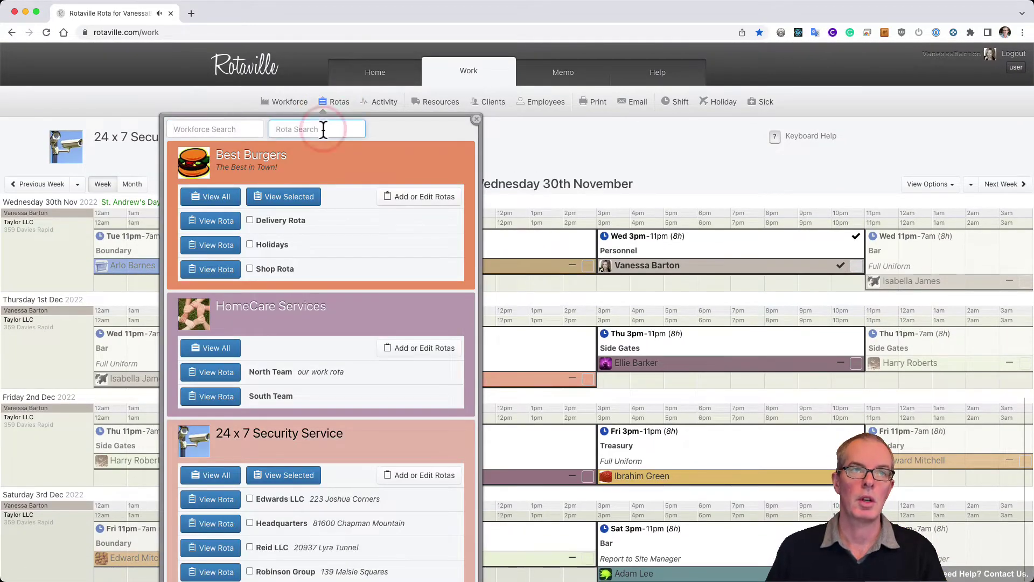
pyautogui.write('rob')
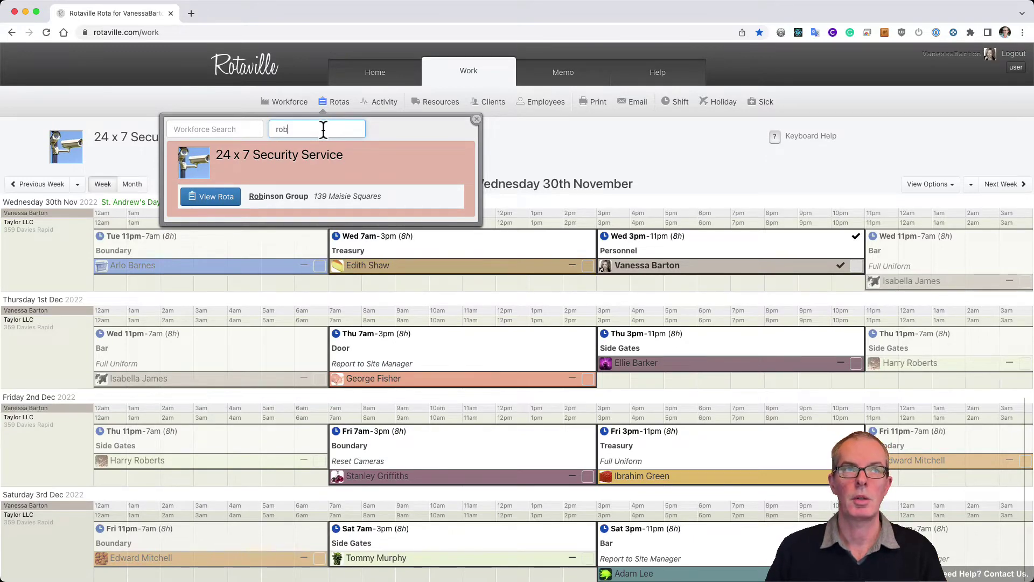
pyautogui.press('Return')
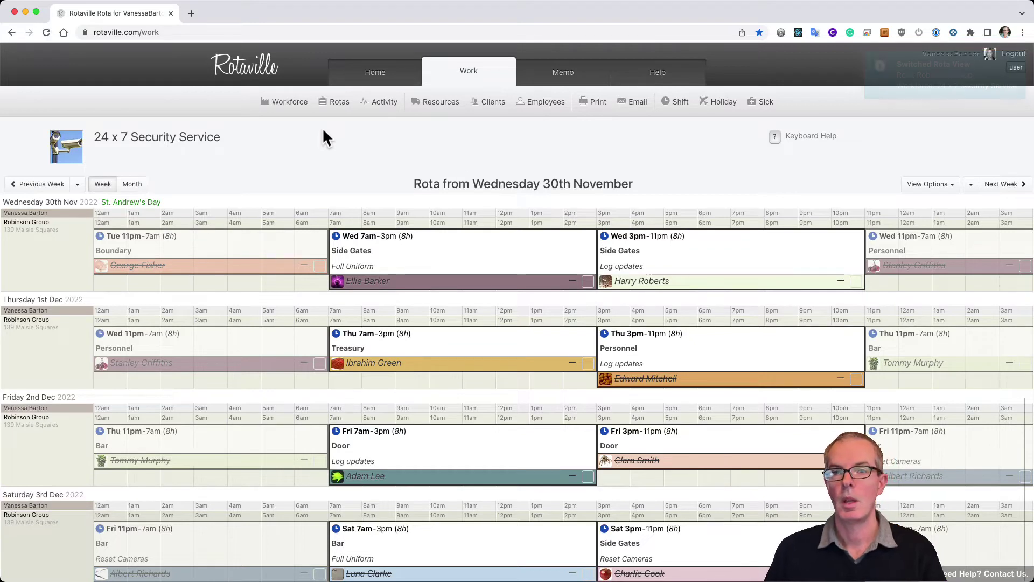
pyautogui.moveTo(543, 216)
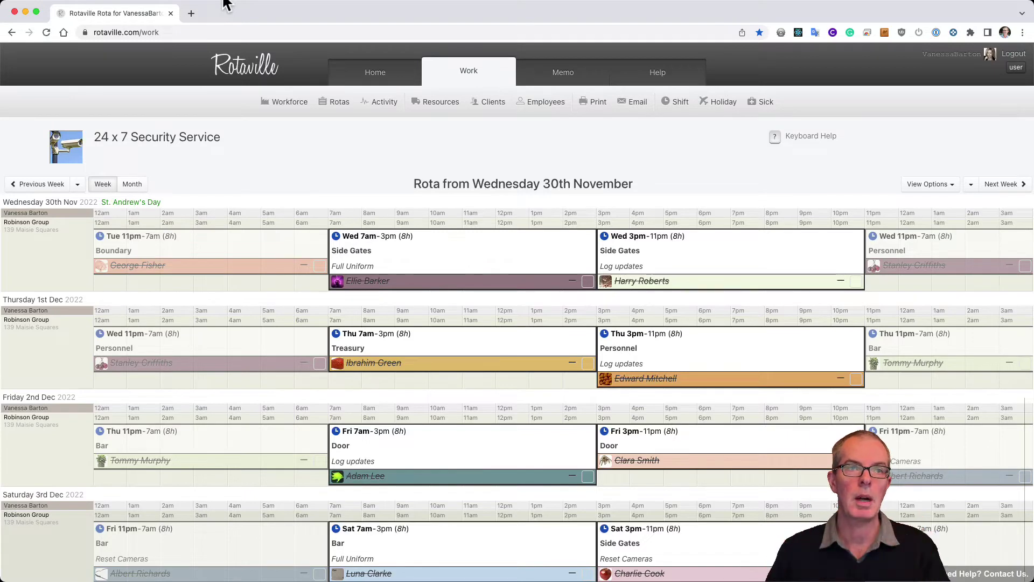
pyautogui.click(270, 31)
pyautogui.click(293, 32)
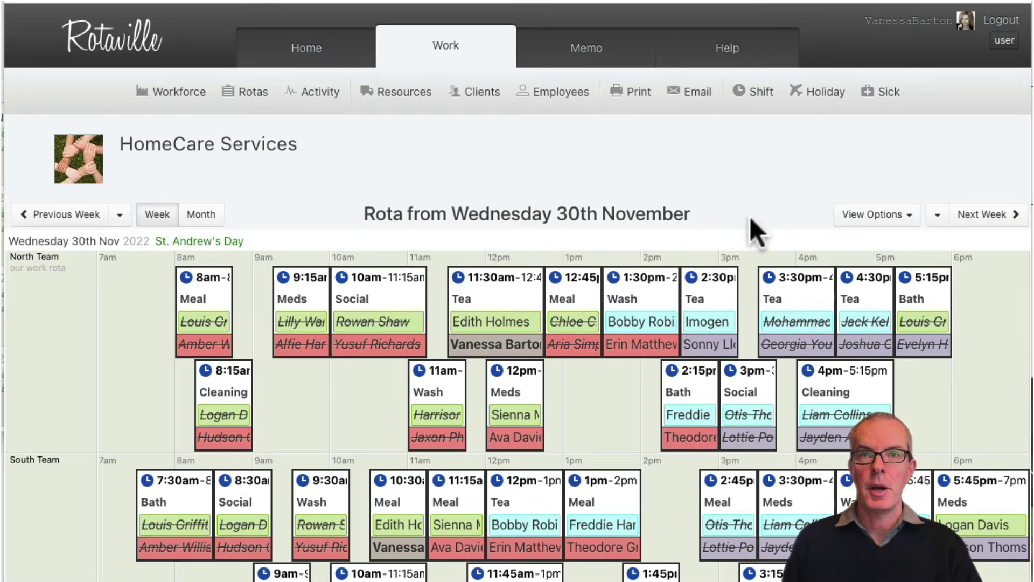
# Enable Keyboard Mode in the HomeCare Services rota's view options and reload the page.
pyautogui.click(909, 217)
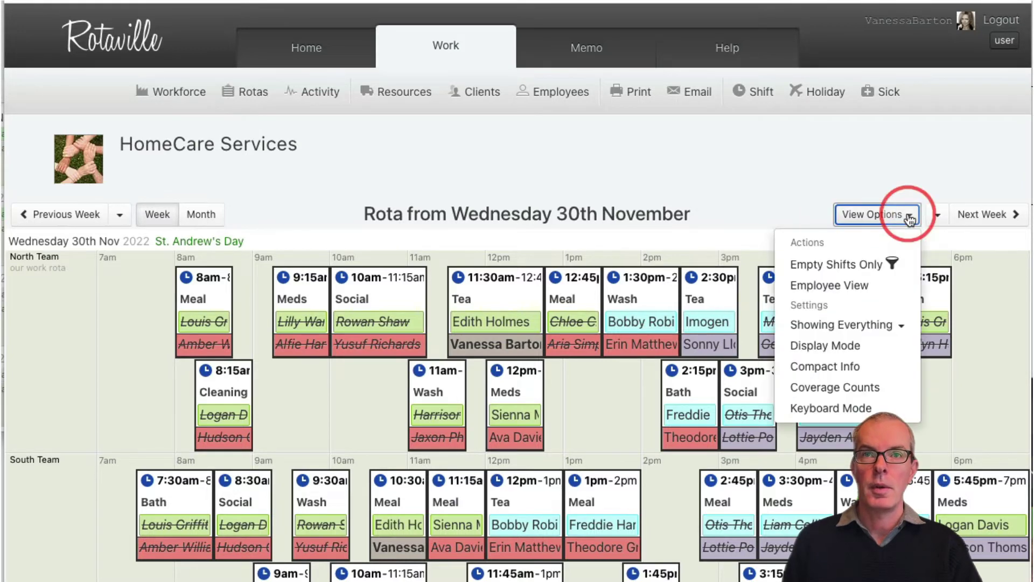
pyautogui.click(835, 410)
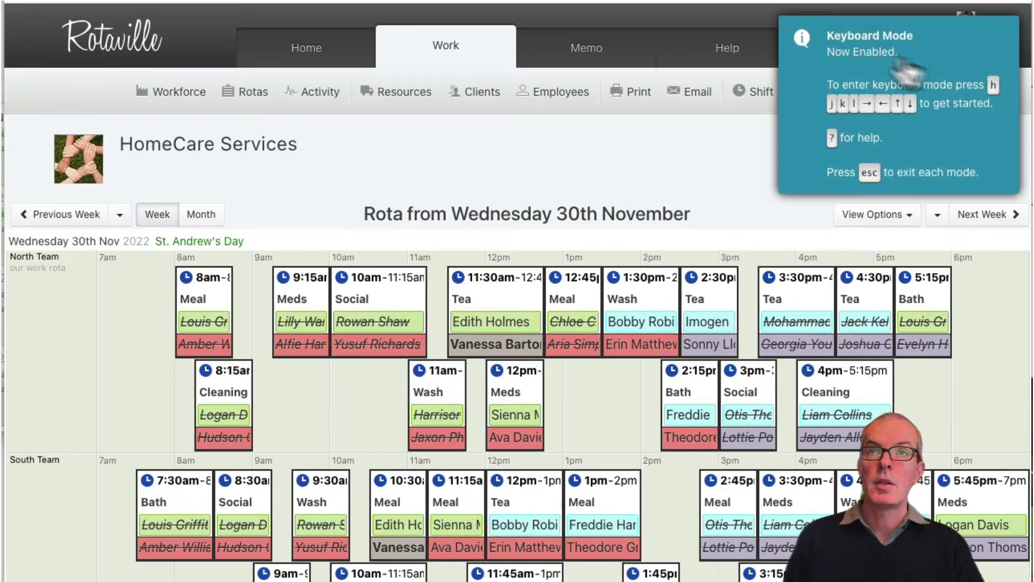
pyautogui.click(719, 146)
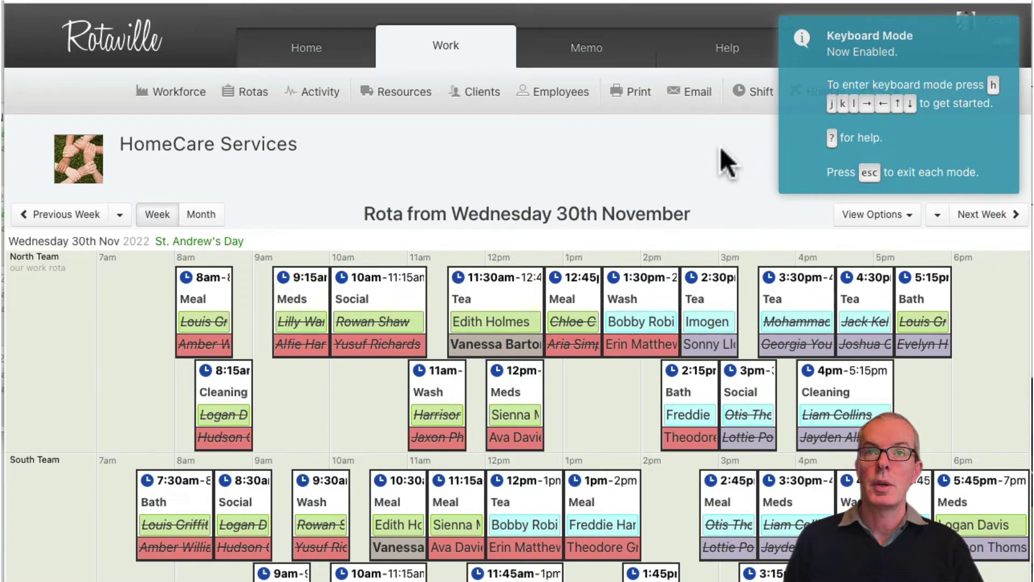
pyautogui.press('Escape')
pyautogui.press('super+r')
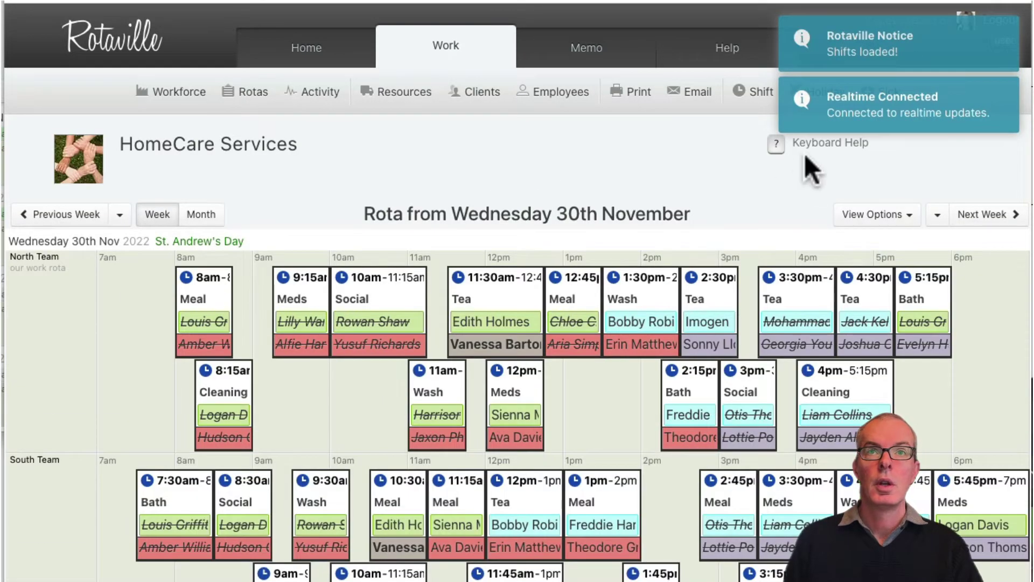
# Open the keyboard help to read the available navigation commands, and close it.
pyautogui.moveTo(775, 145)
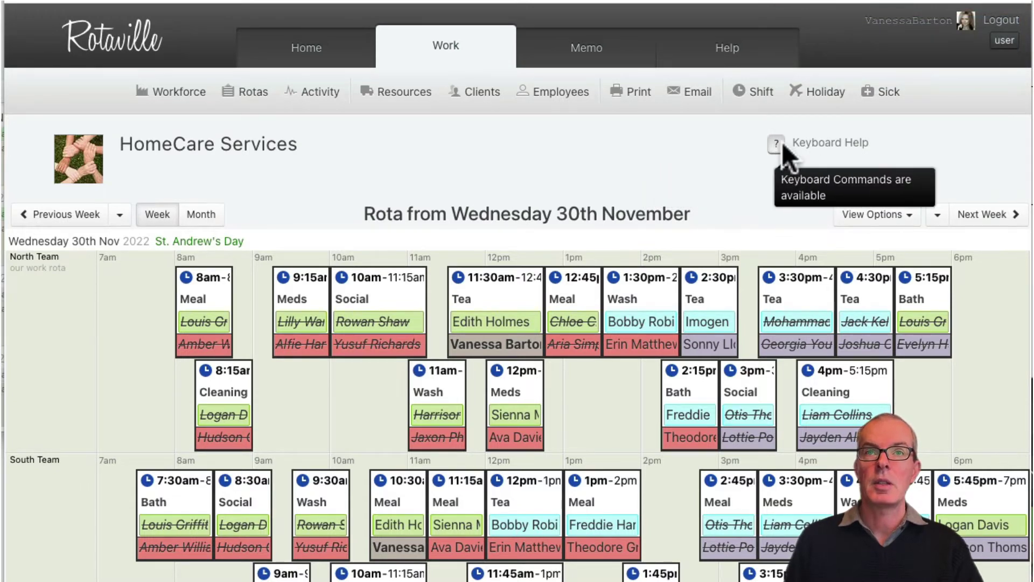
pyautogui.hotkey('shift', '/')
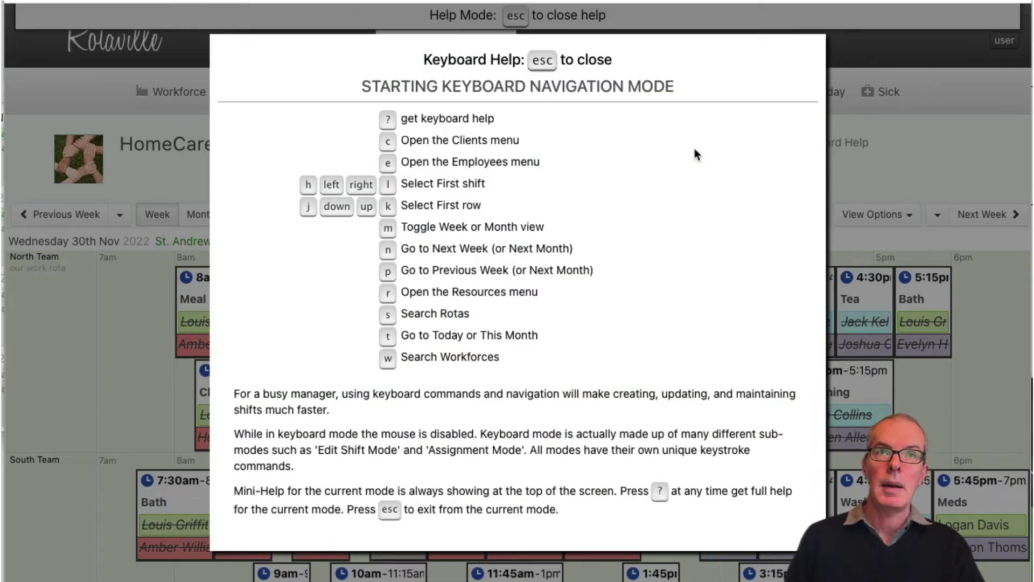
pyautogui.press('Escape')
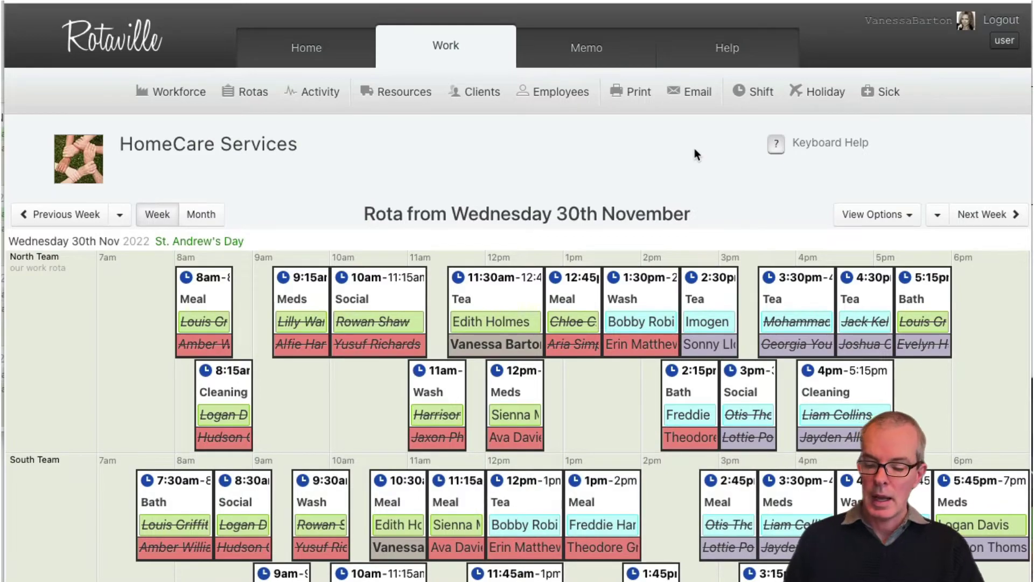
# Move between the day rows with keyboard navigation and select the 8:30am Social shift of South Team on Wednesday 30th November.
pyautogui.press('Down')
pyautogui.press('Down')
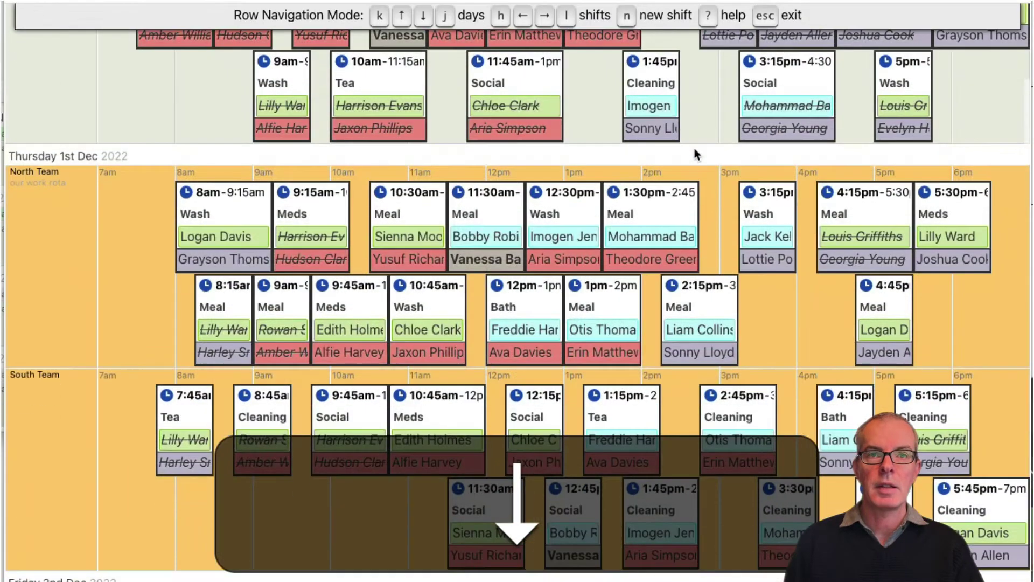
pyautogui.press('Up')
pyautogui.press('Right')
pyautogui.press('Right')
pyautogui.press('Right')
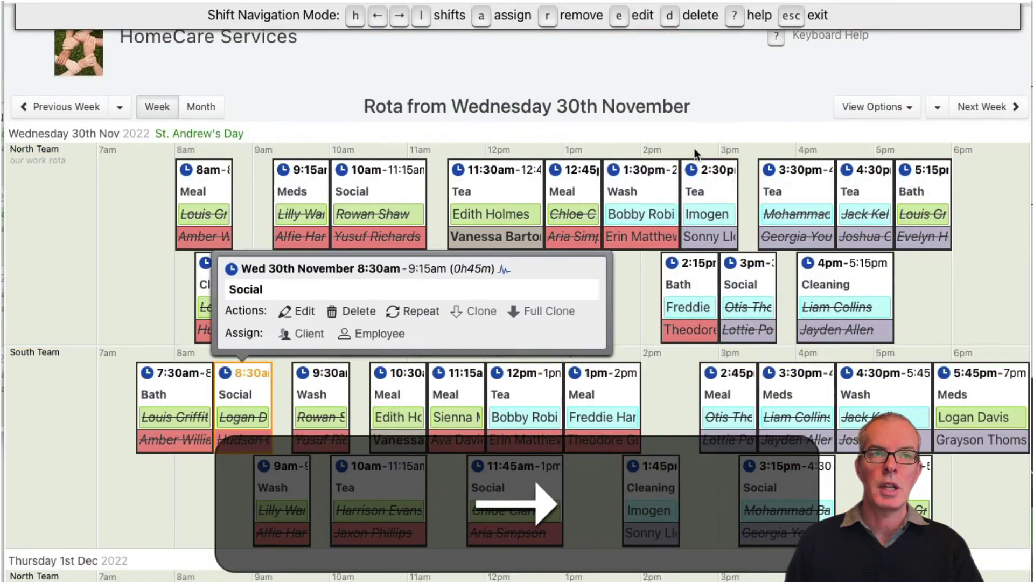
pyautogui.press('Up')
pyautogui.press('Right')
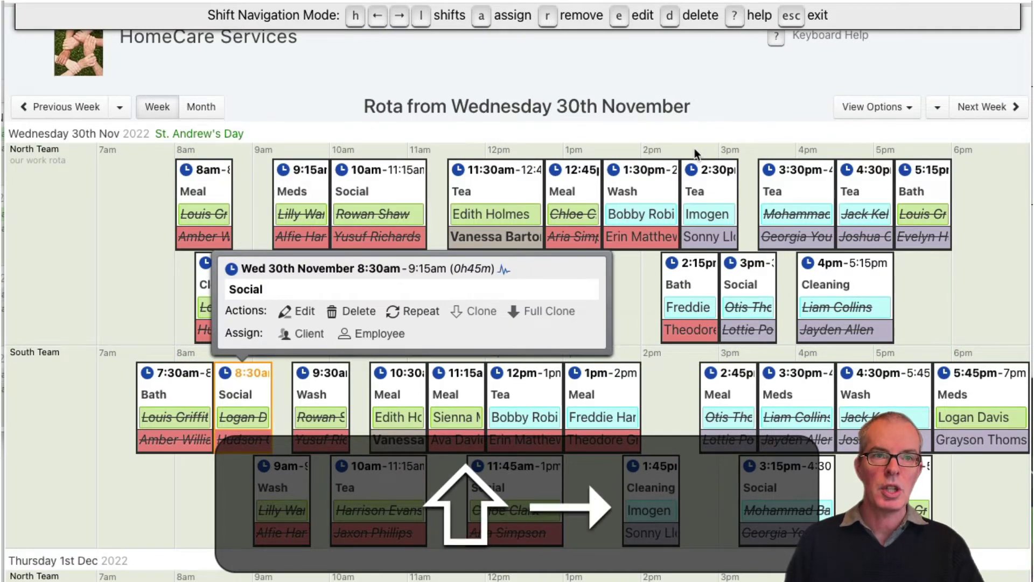
# Move the row selection to Thursday 1st Dec and back to Wednesday 30th Nov, and exit keyboard navigation.
pyautogui.press('Down')
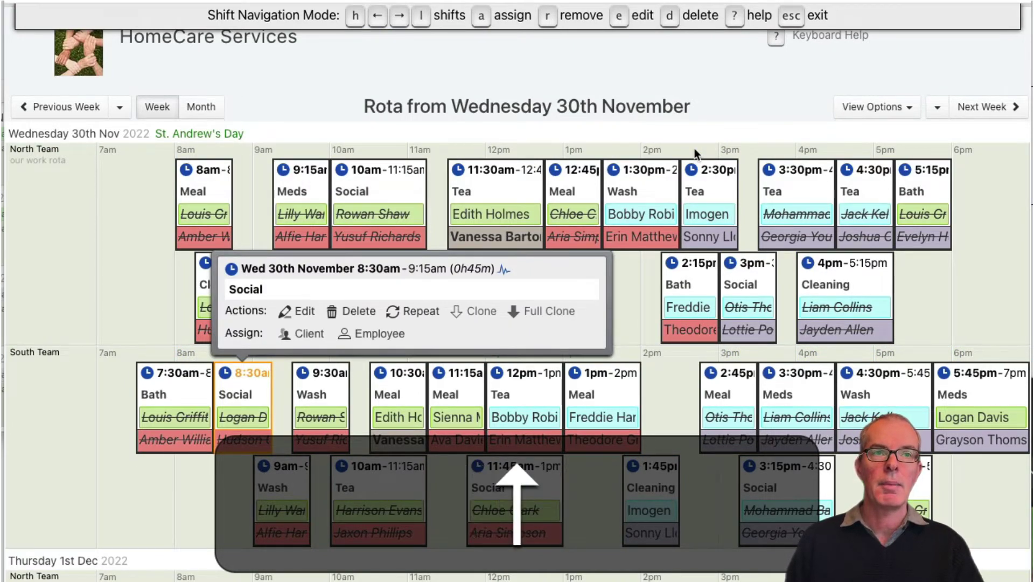
pyautogui.hotkey('shift', 'Down')
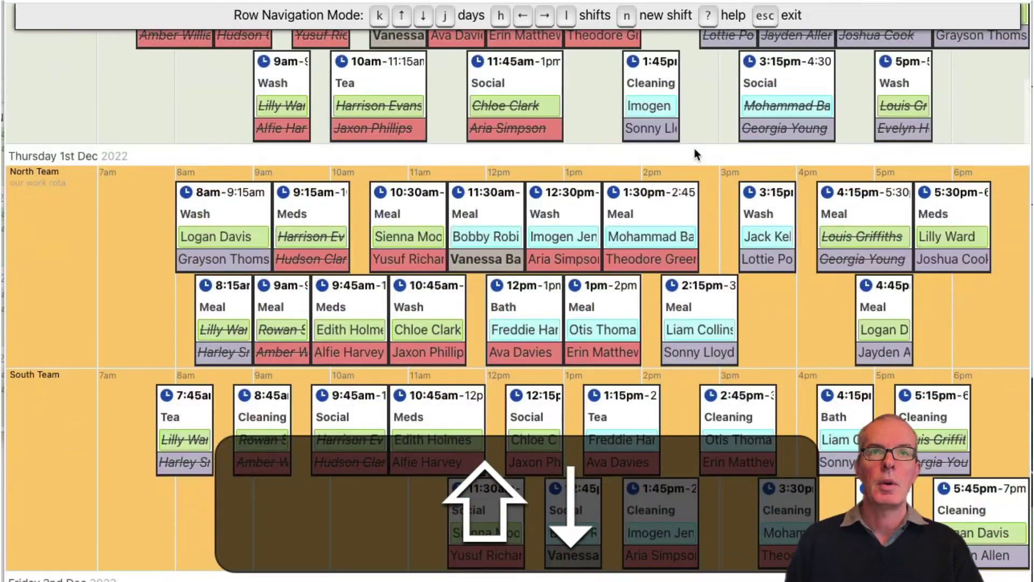
pyautogui.press('Up')
pyautogui.hotkey('shift', 'Down')
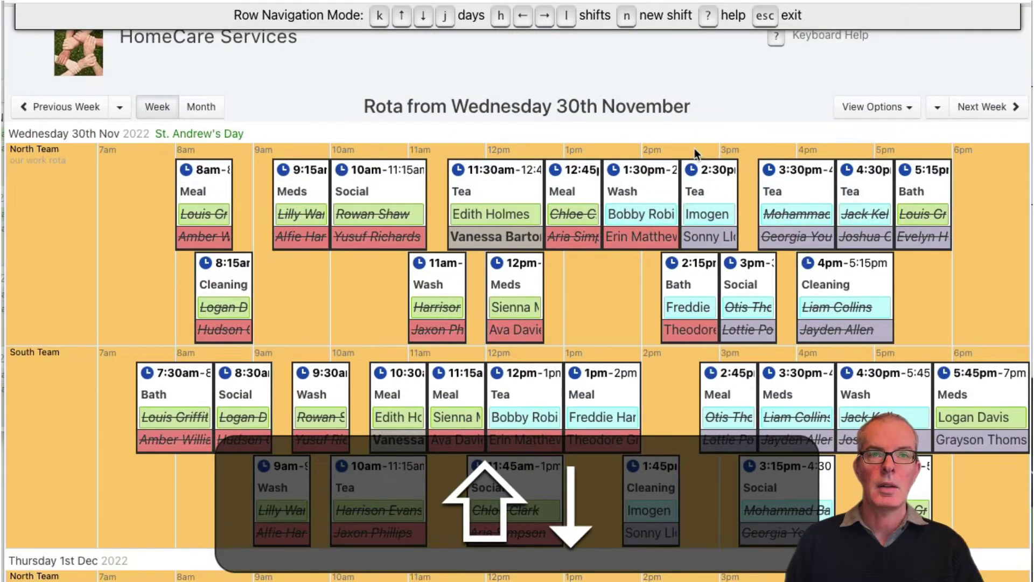
pyautogui.press('Escape')
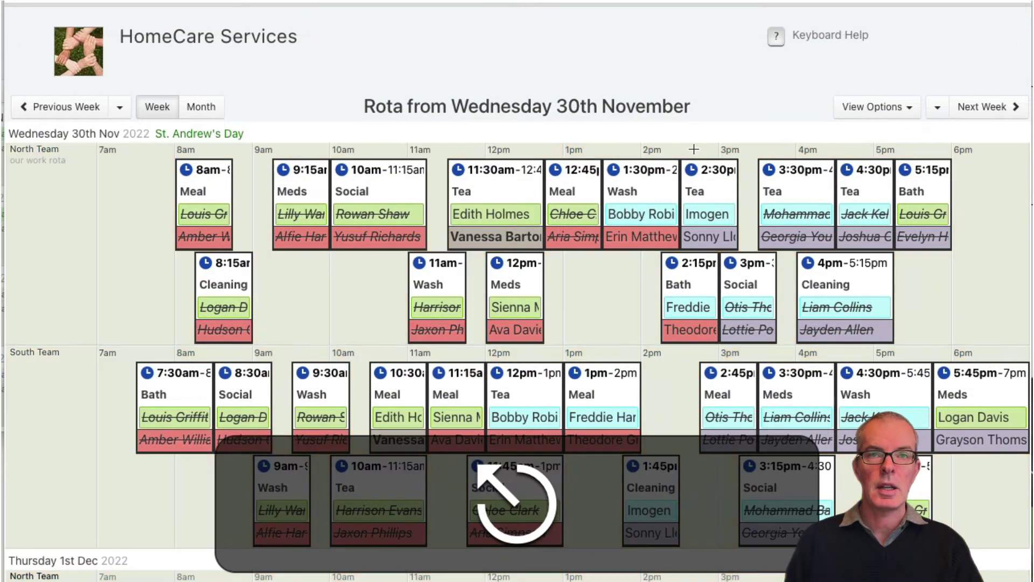
pyautogui.press('Up')
pyautogui.press('Escape')
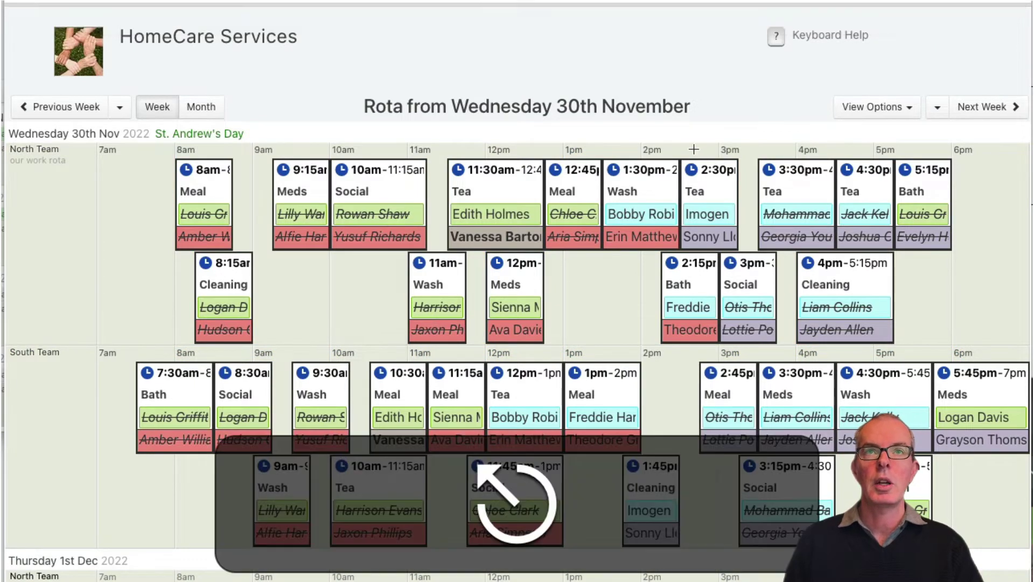
pyautogui.scroll(3, 694, 151)
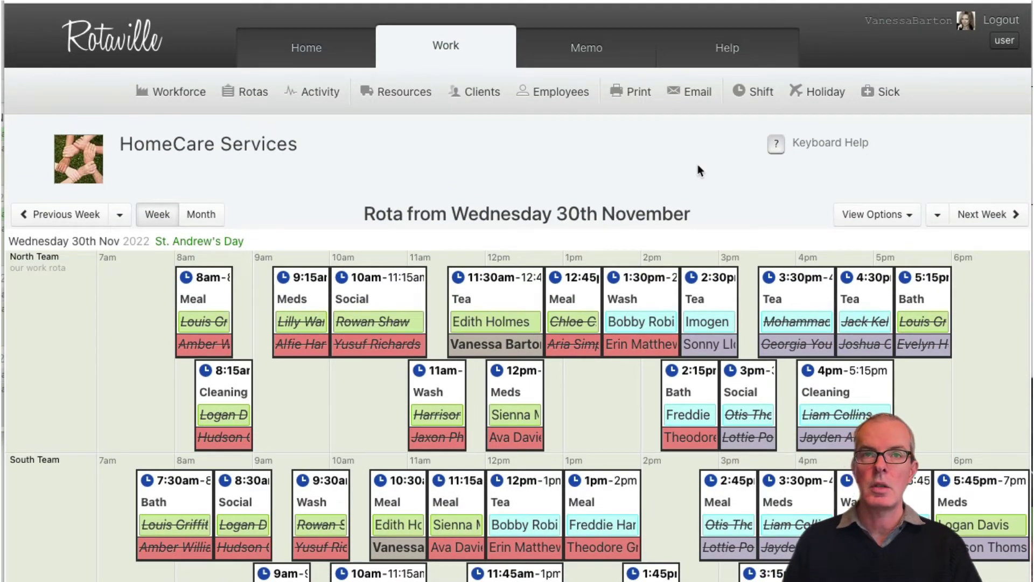
# Check the keyboard help for the week commands, and advance the rota to the week from Monday 12th December.
pyautogui.hotkey('shift', '/')
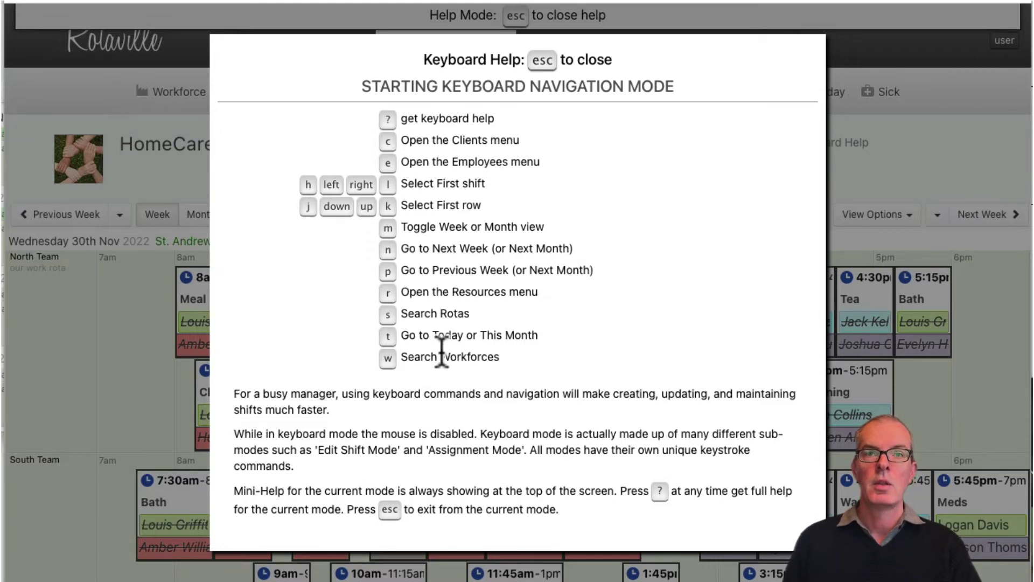
pyautogui.press('Escape')
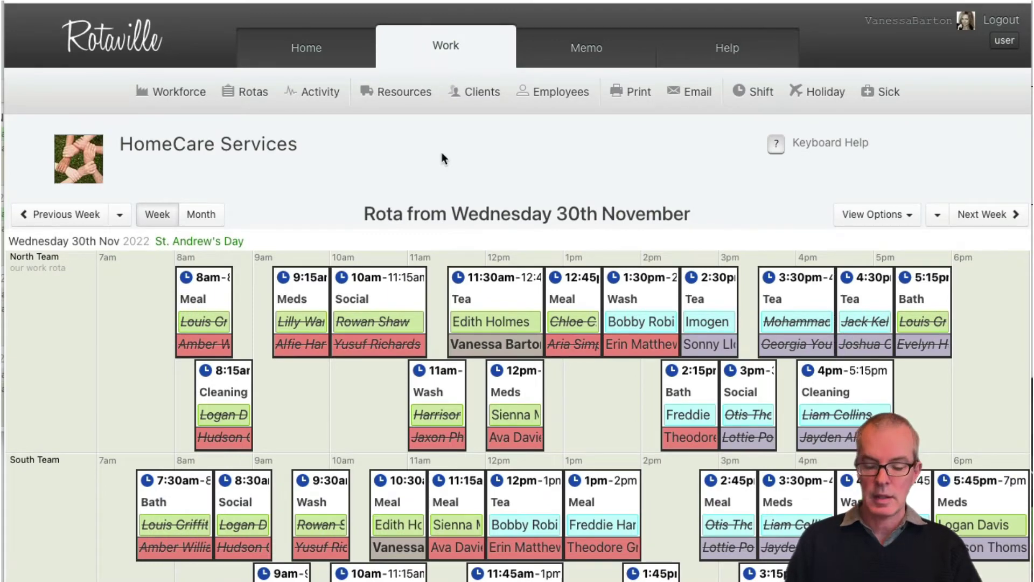
pyautogui.press('n')
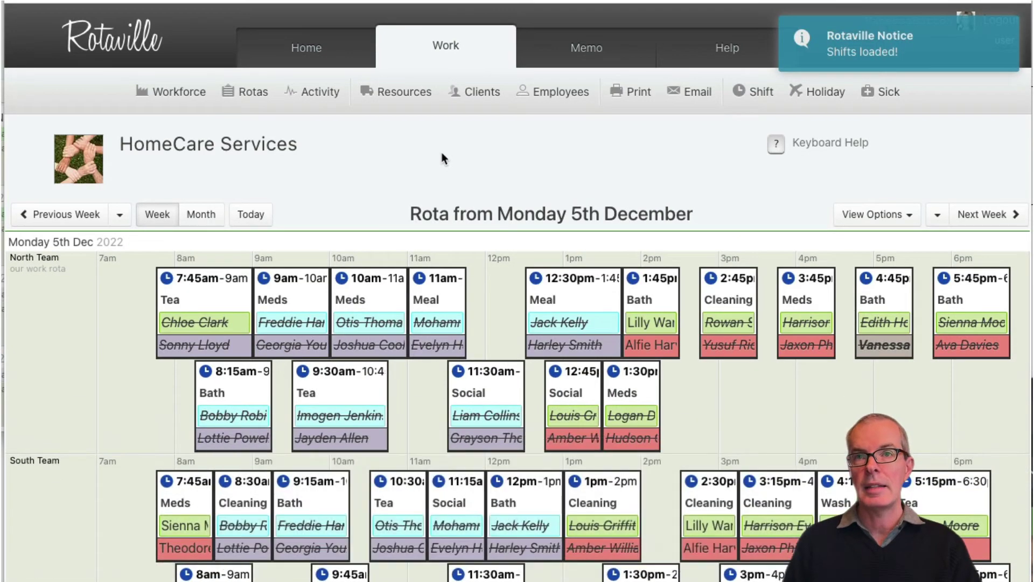
pyautogui.press('n')
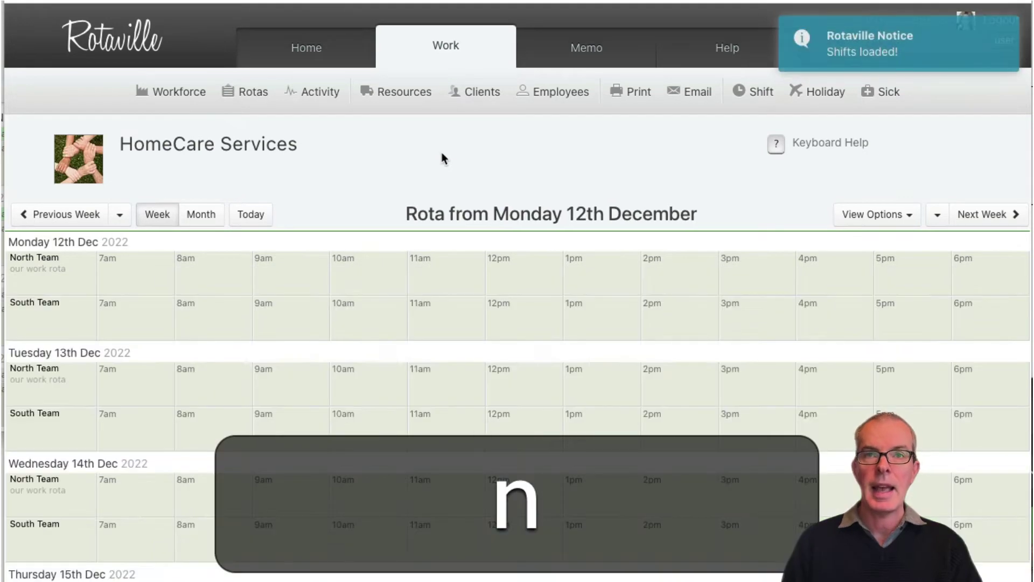
# Go back two weeks to the rota from Monday 28th November.
pyautogui.moveTo(54, 247)
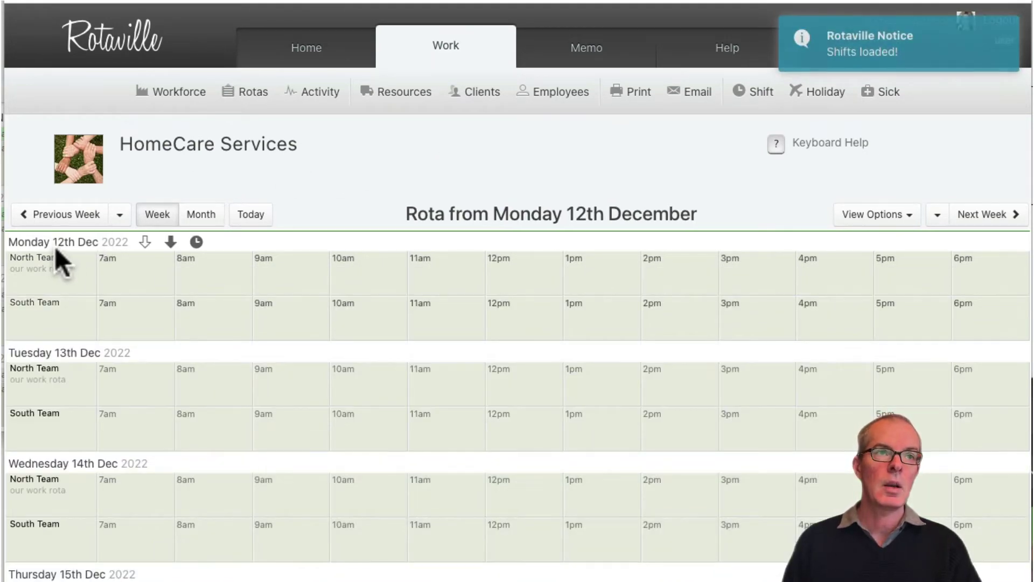
pyautogui.press('p')
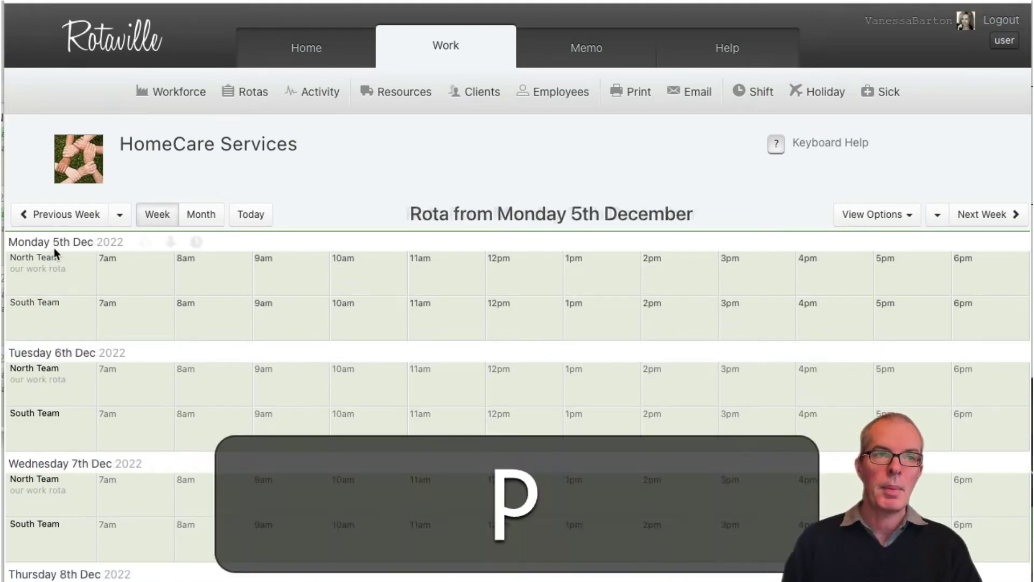
pyautogui.press('p')
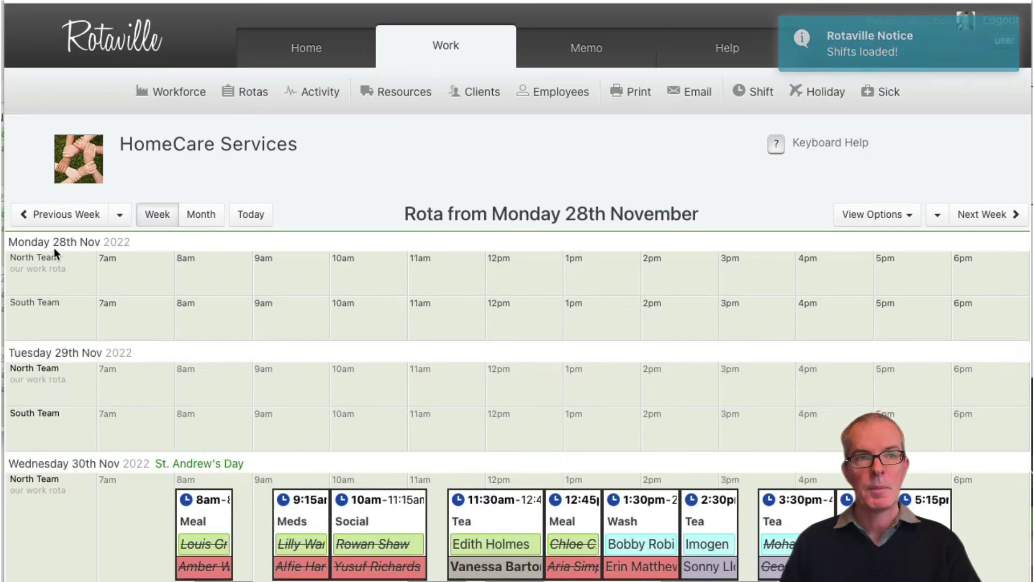
# Jump the rota to today's date, and switch to the month view and back to the week view.
pyautogui.press('t')
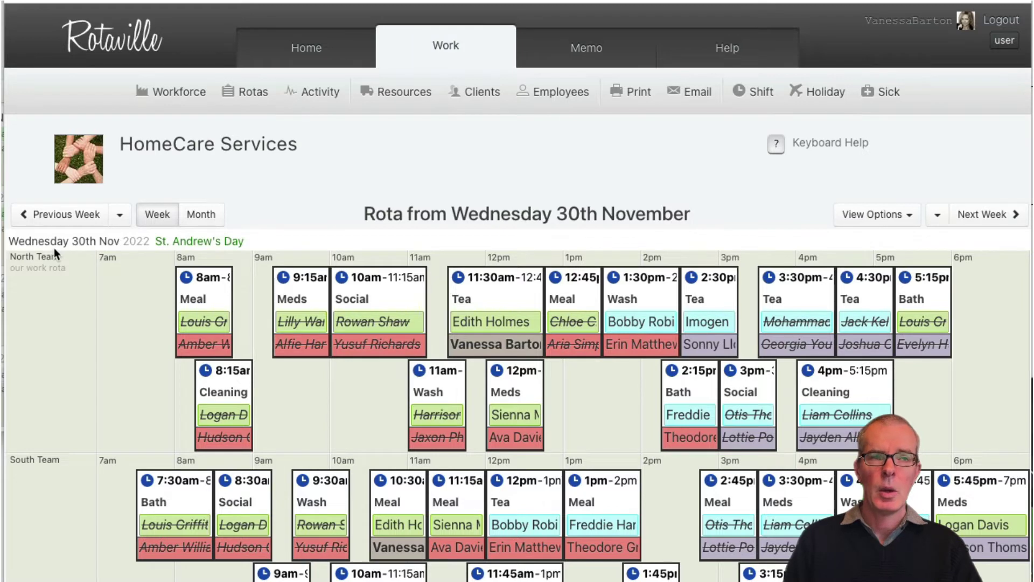
pyautogui.press('m')
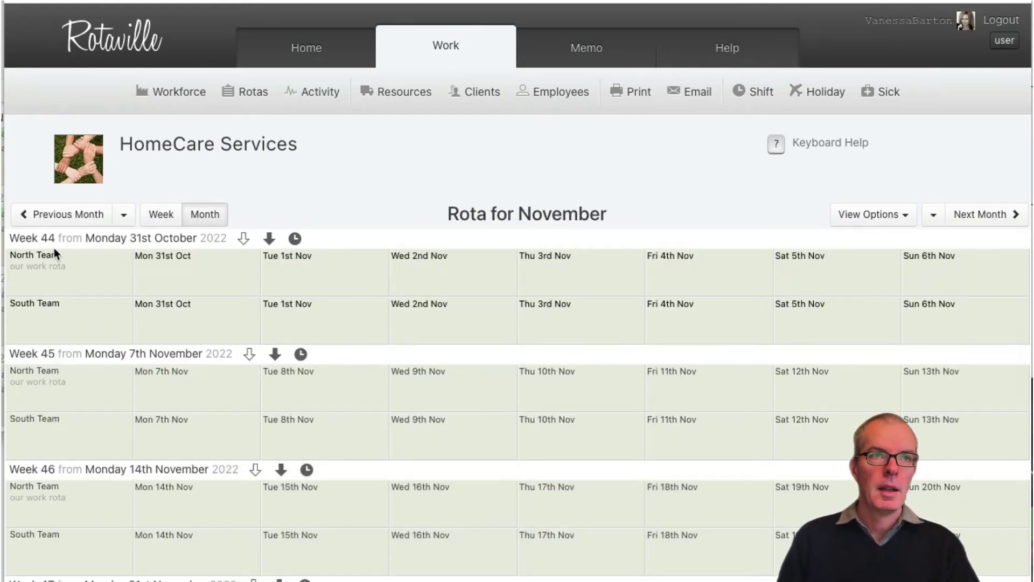
pyautogui.press('m')
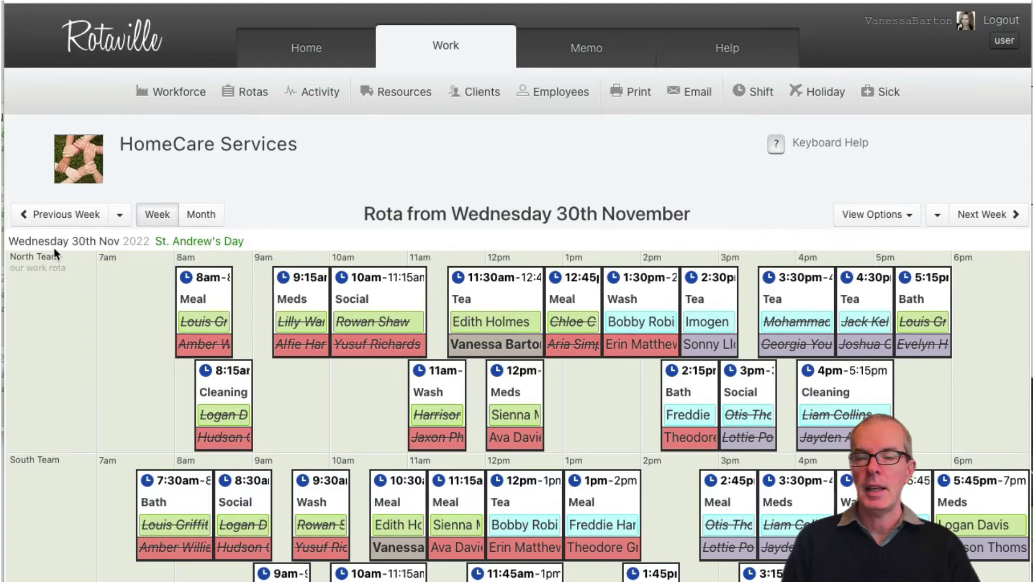
# Search the employees for the person with the thumbs-up photo using the start of the first name, and view and close the record.
pyautogui.press('e')
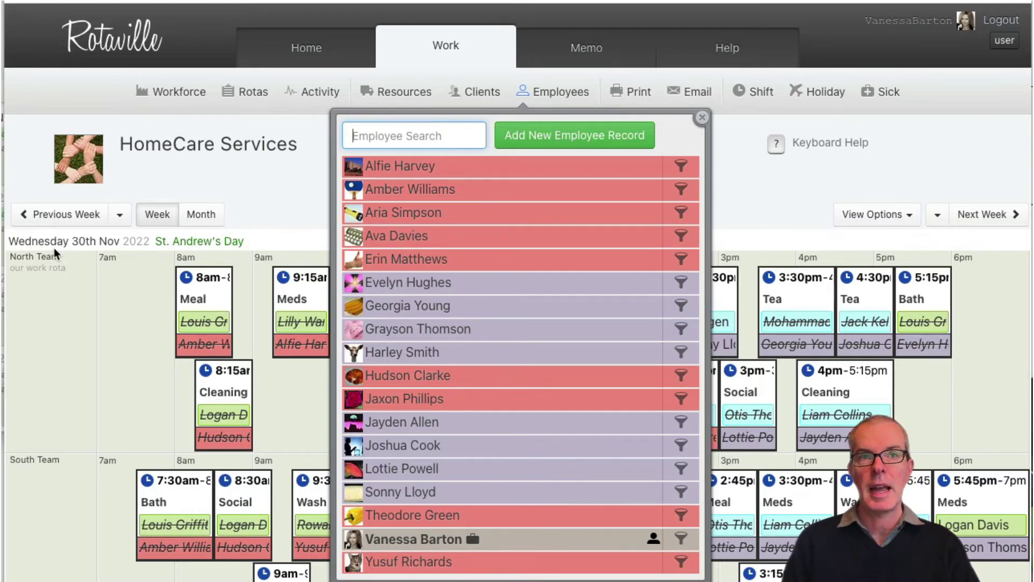
pyautogui.write('eri')
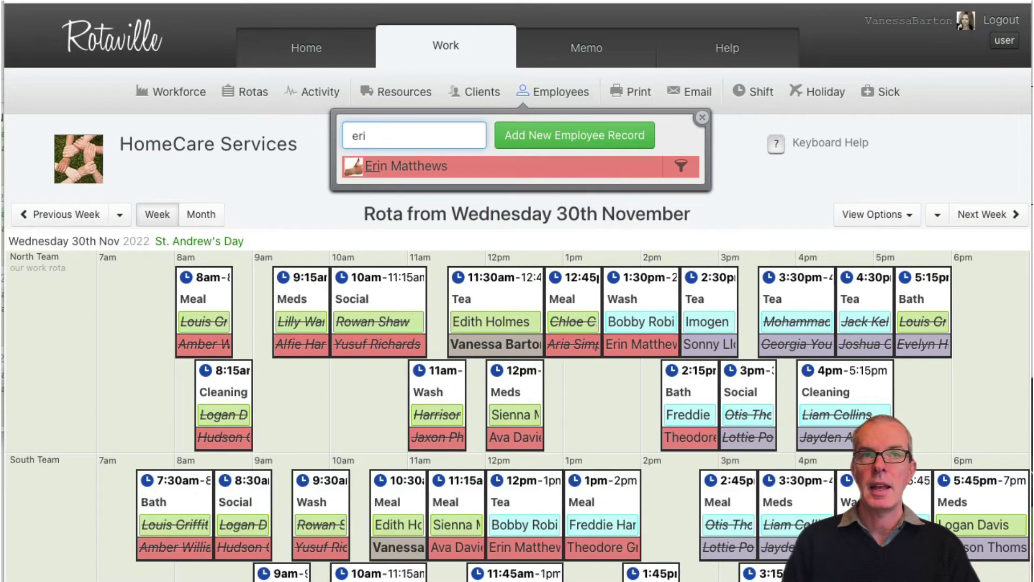
pyautogui.press('Return')
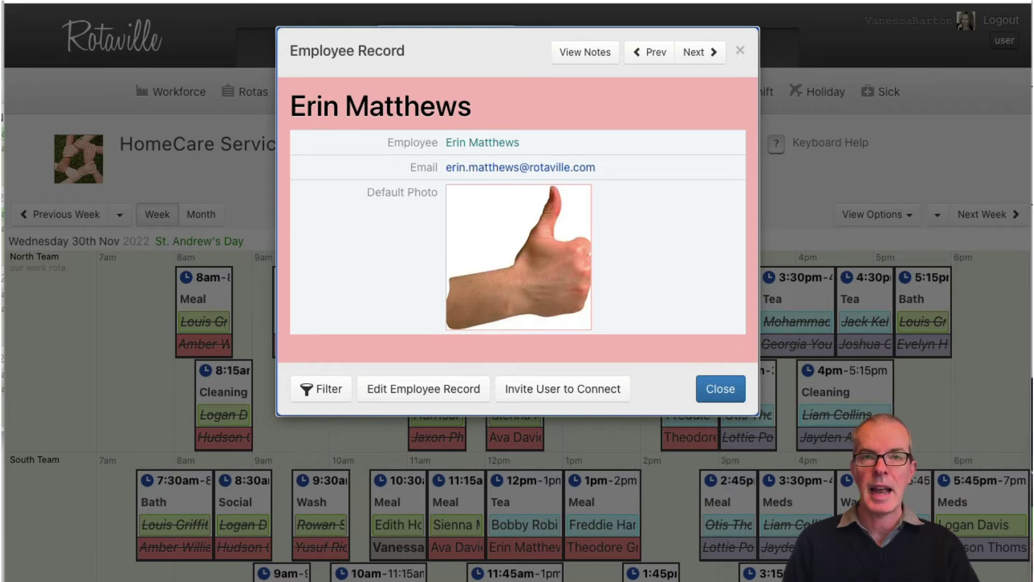
pyautogui.press('Escape')
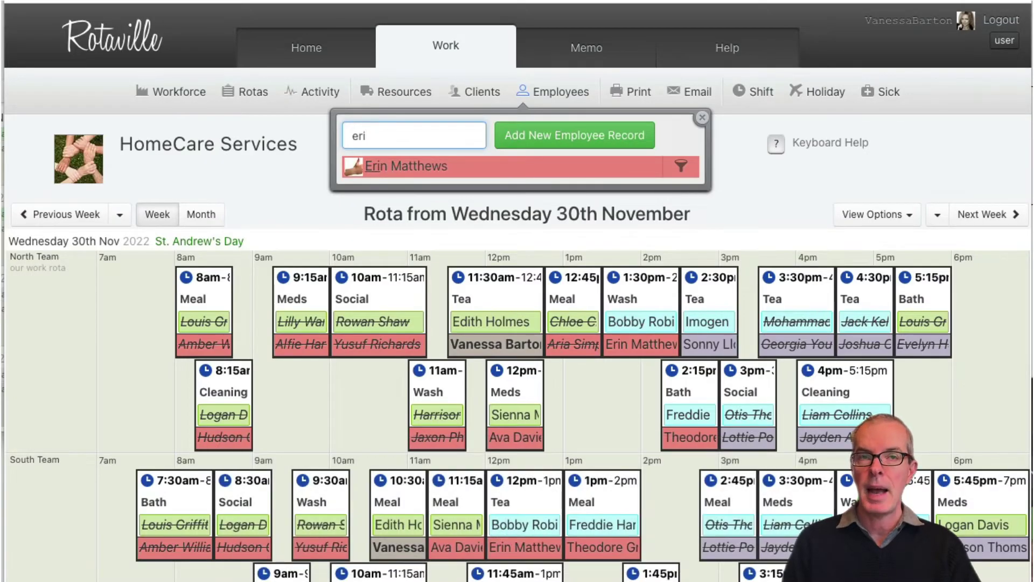
# Replace the employee search with the start of the first name of the person with the croissant photo, and view and close the record.
pyautogui.press('BackSpace')
pyautogui.press('BackSpace')
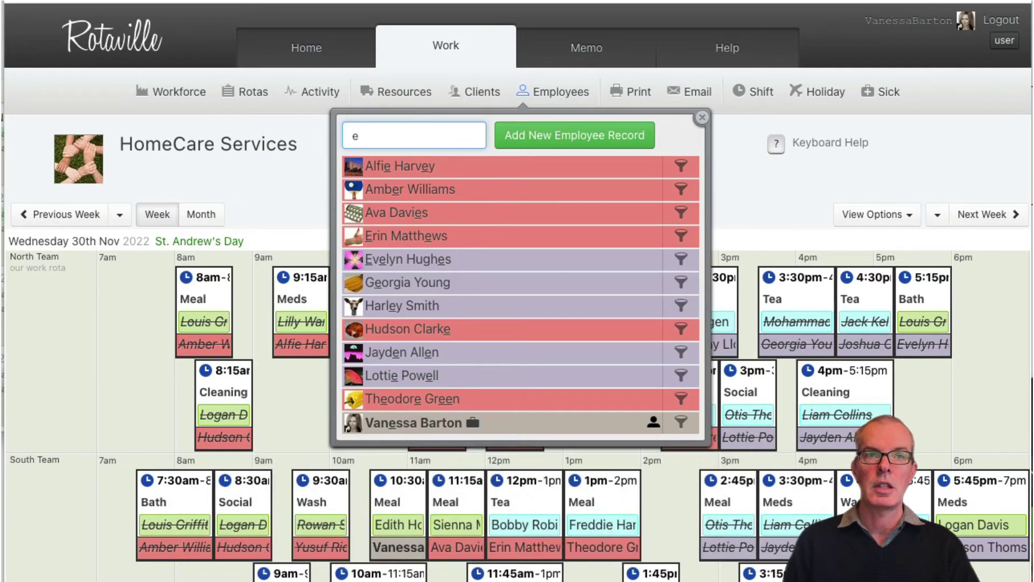
pyautogui.write('hu')
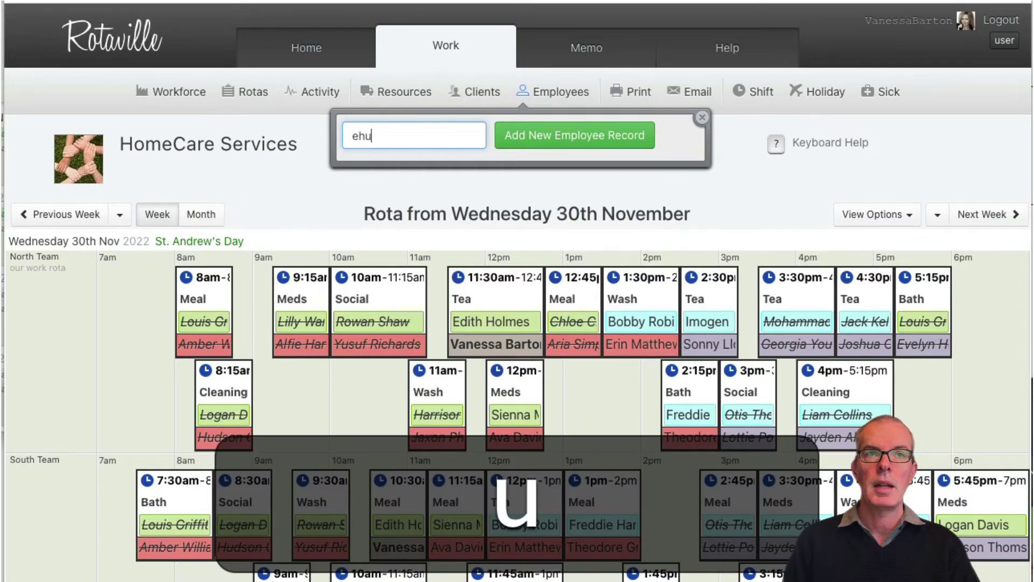
pyautogui.press('BackSpace')
pyautogui.press('BackSpace')
pyautogui.press('BackSpace')
pyautogui.write('hu')
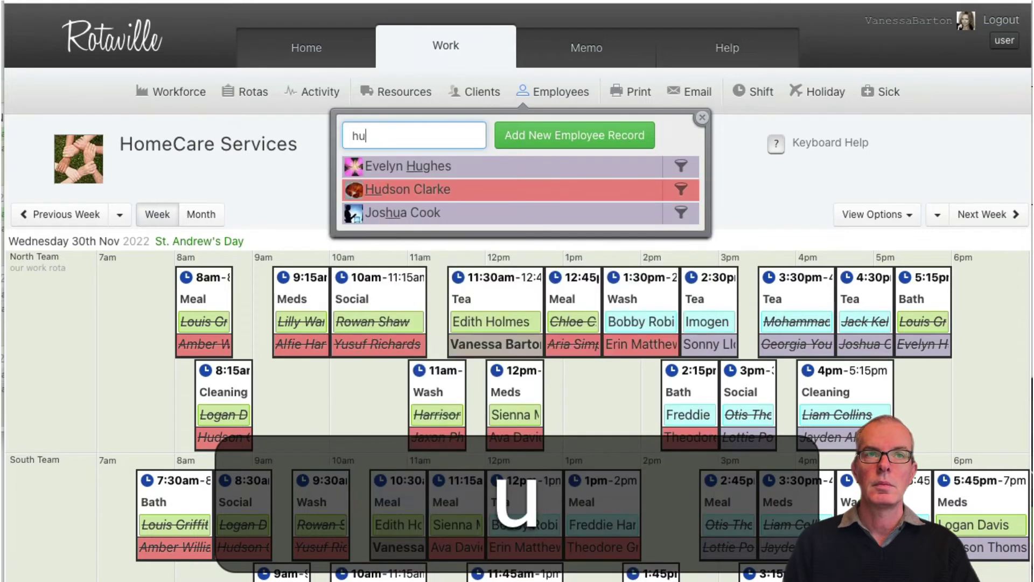
pyautogui.write('ds')
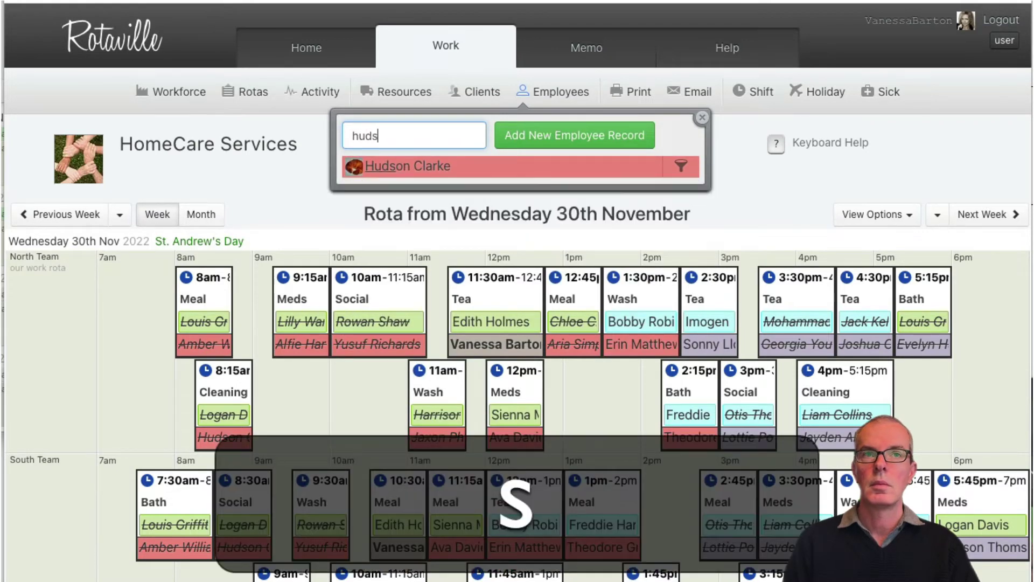
pyautogui.press('Return')
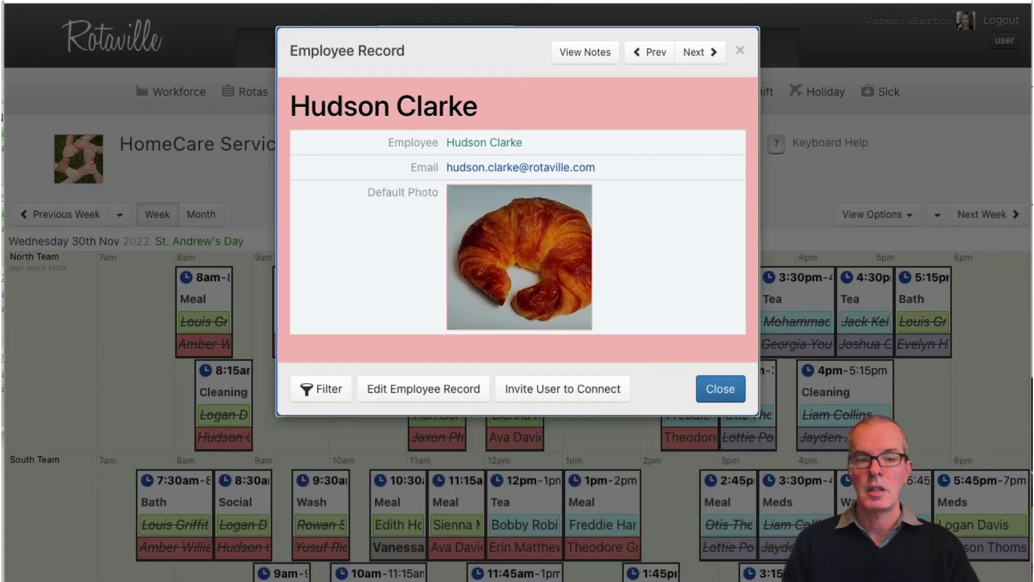
pyautogui.press('Escape')
# Replace the employee search with the first name of the person with the egg-carton photo, and view and close the record.
pyautogui.press('BackSpace')
pyautogui.press('BackSpace')
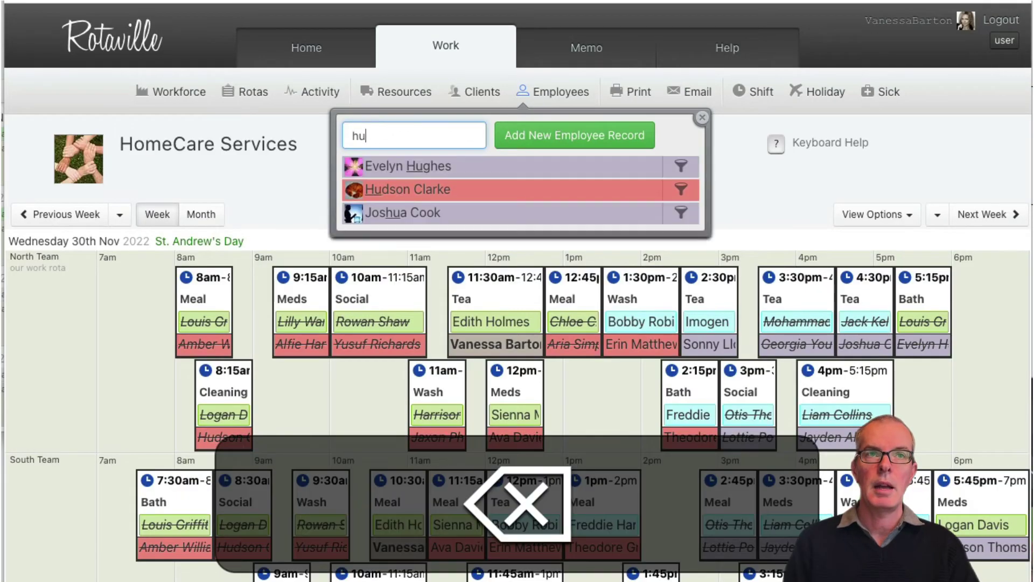
pyautogui.press('BackSpace')
pyautogui.press('BackSpace')
pyautogui.write('ava')
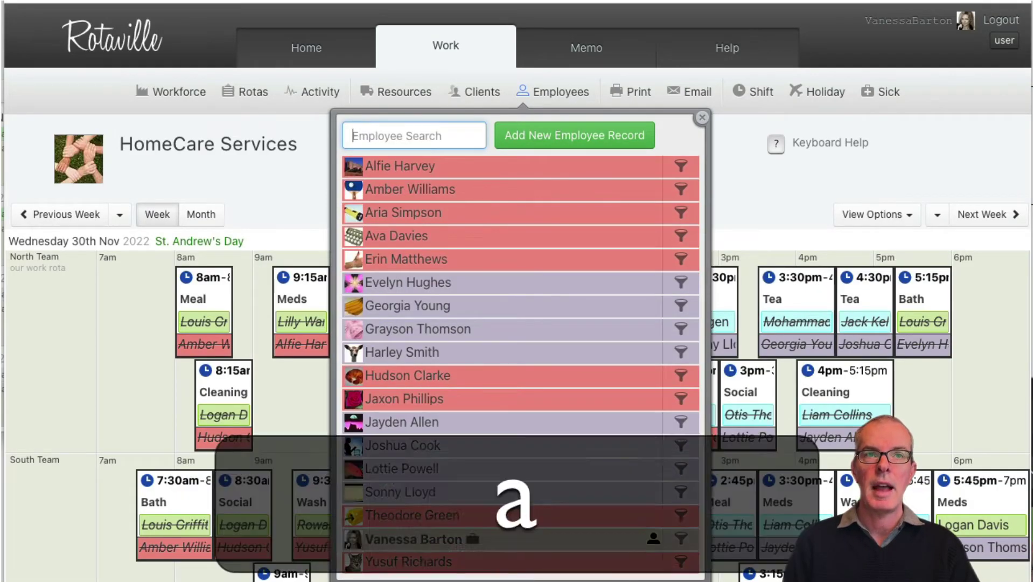
pyautogui.press('Return')
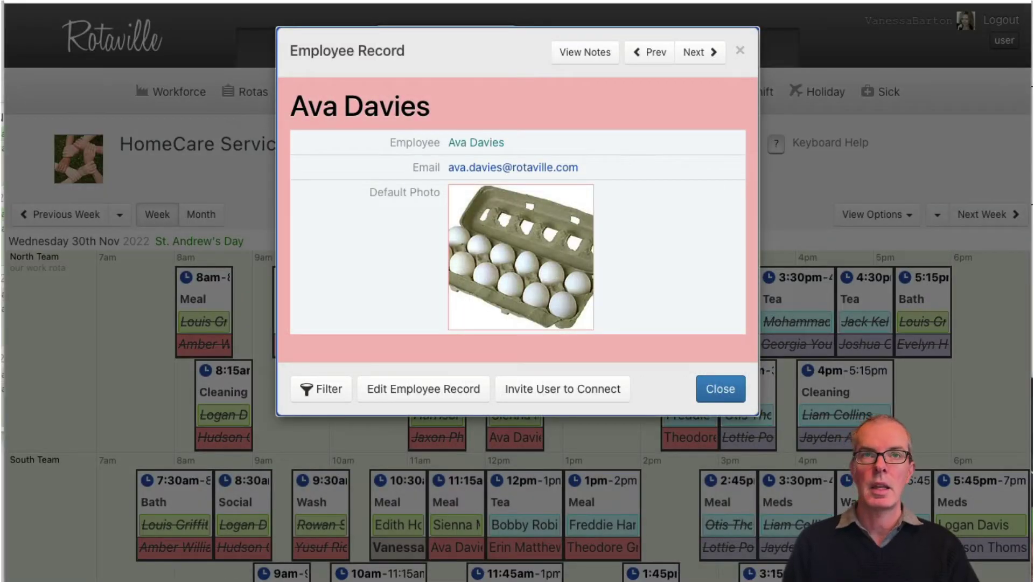
pyautogui.press('Escape')
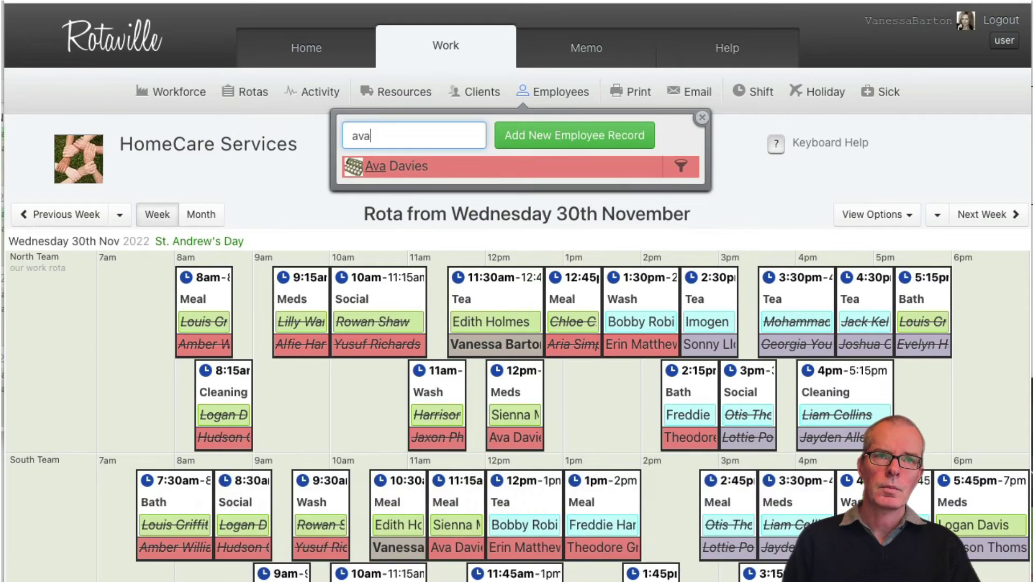
# Clear the employee search, close the employee list, and briefly reopen it.
pyautogui.press('BackSpace')
pyautogui.press('BackSpace')
pyautogui.press('BackSpace')
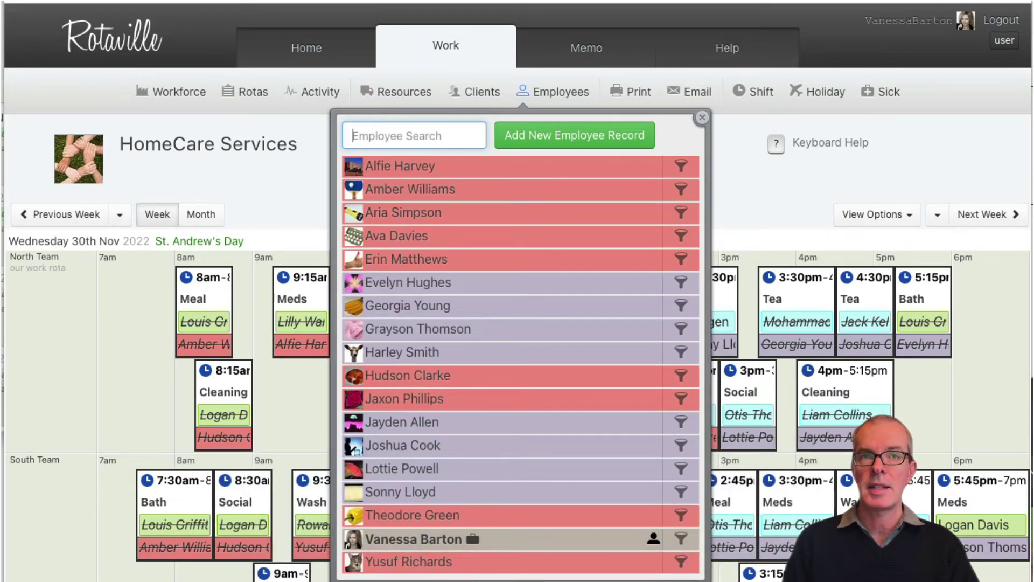
pyautogui.press('Escape')
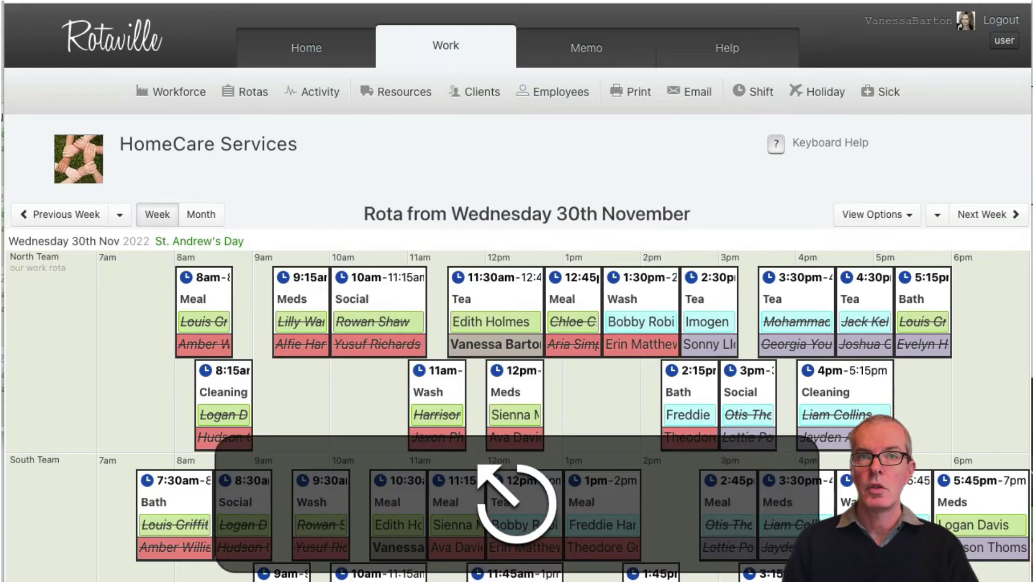
pyautogui.press('e')
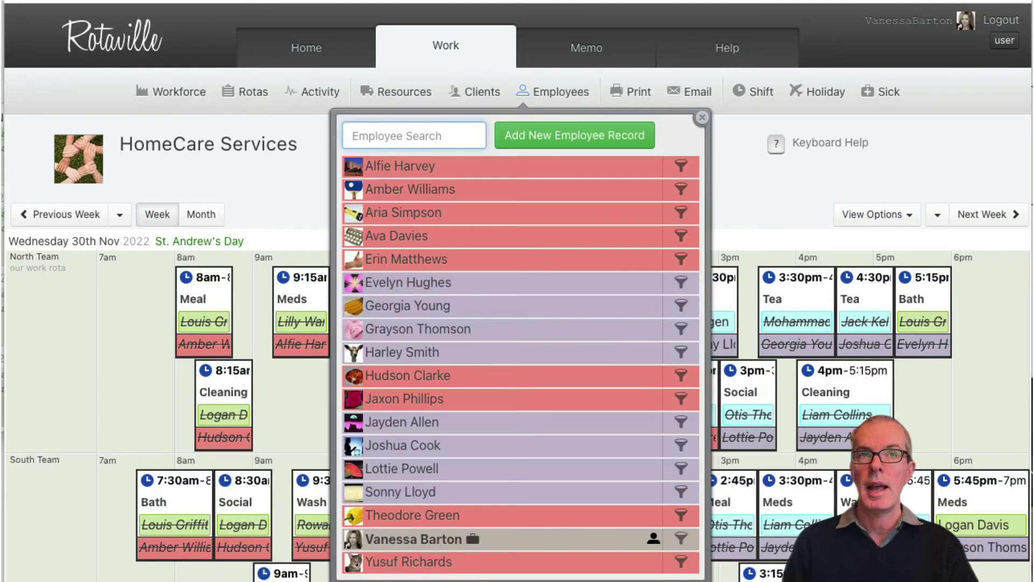
pyautogui.press('Escape')
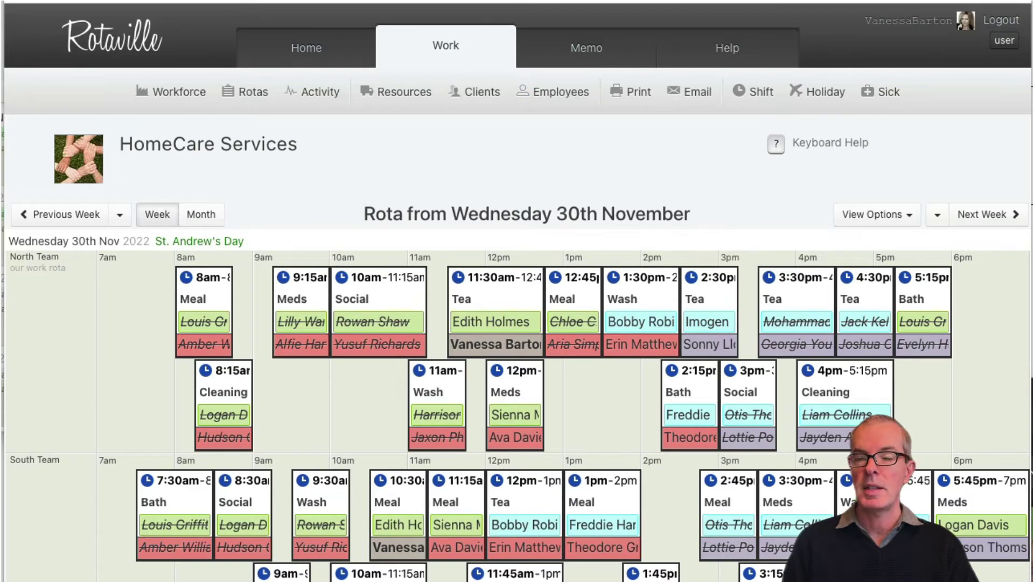
# Search the clients by first name for the client in the white ruffled shirt, view the record, and close it along with the client list.
pyautogui.press('c')
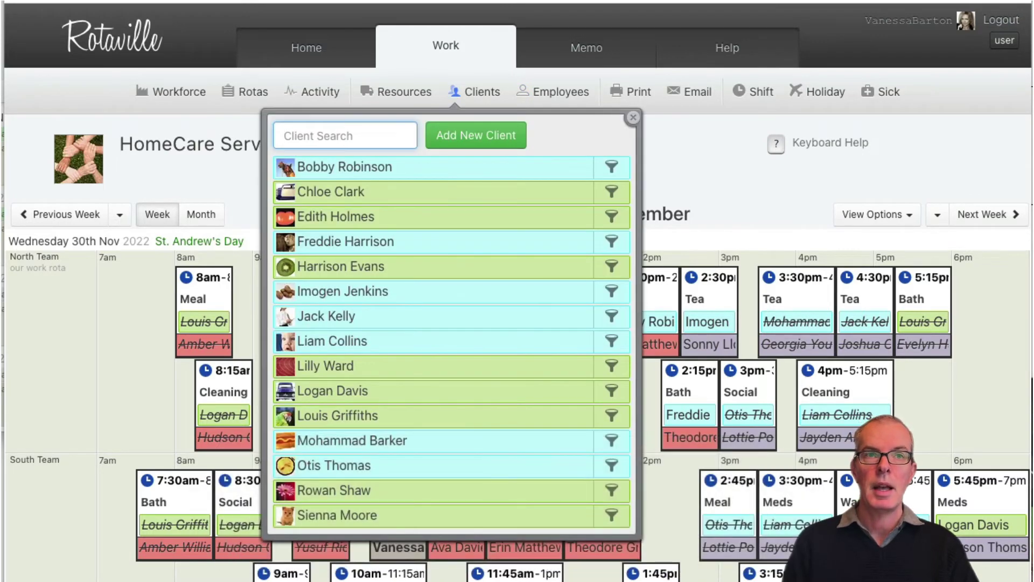
pyautogui.write('jack')
pyautogui.press('Return')
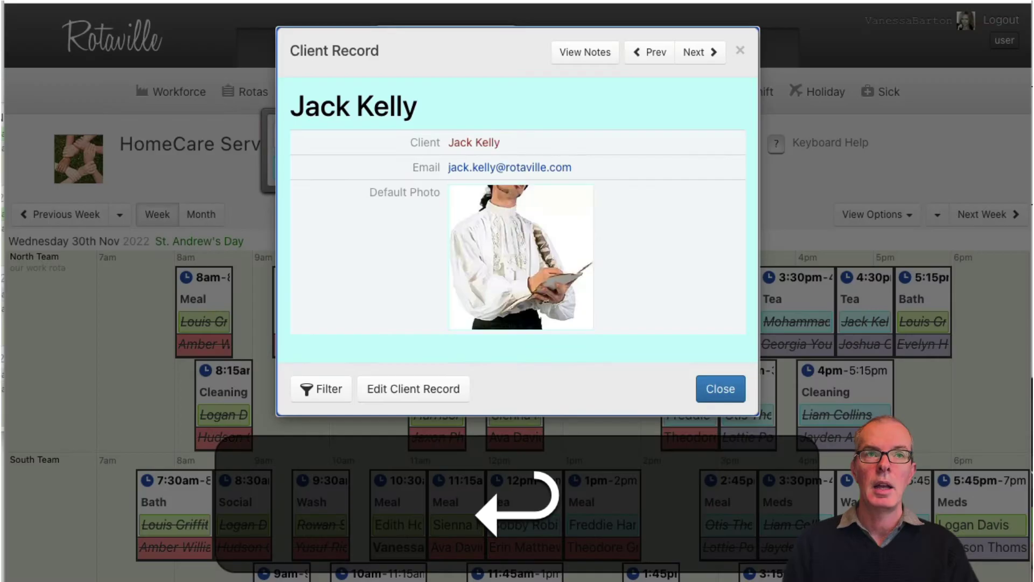
pyautogui.press('Escape')
pyautogui.press('Escape')
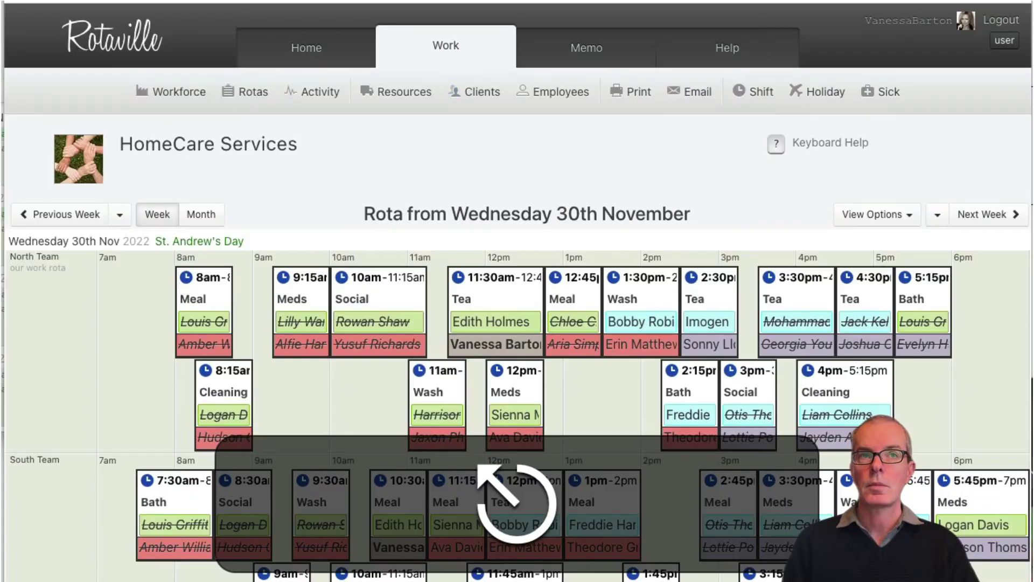
# Open the resource search, enter and clear "r", and close the resource list.
pyautogui.press('r')
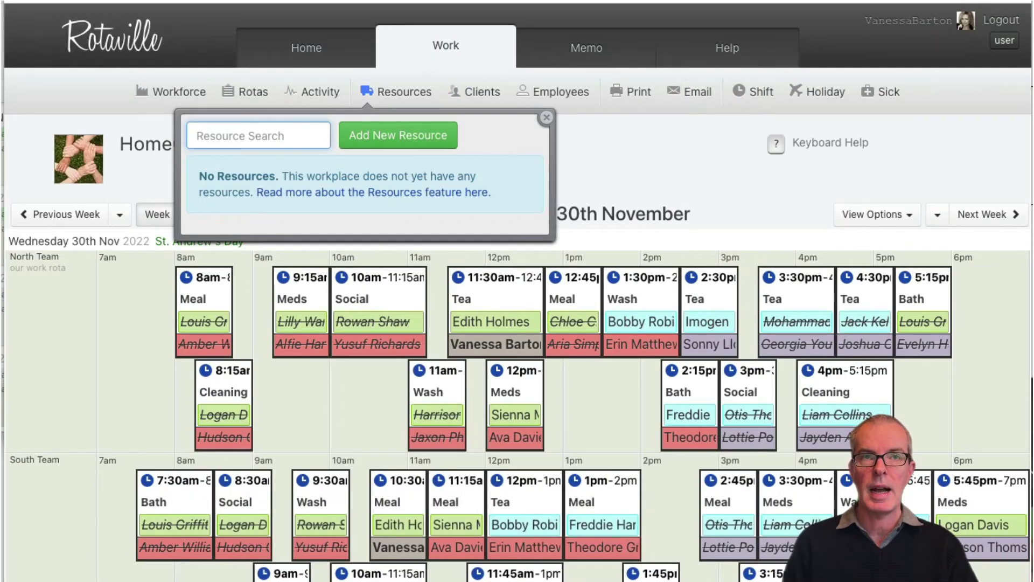
pyautogui.write('r')
pyautogui.press('BackSpace')
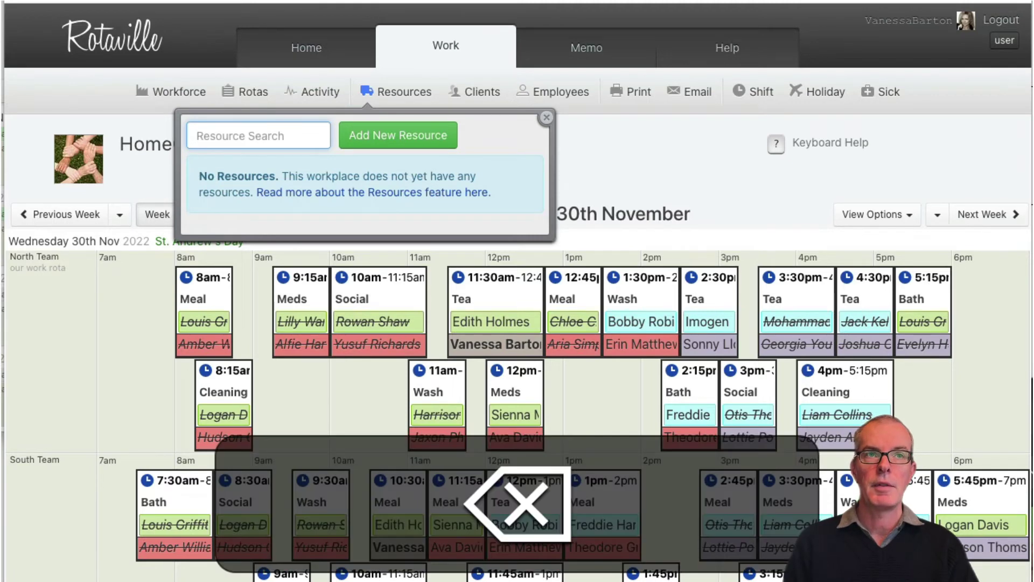
pyautogui.press('Escape')
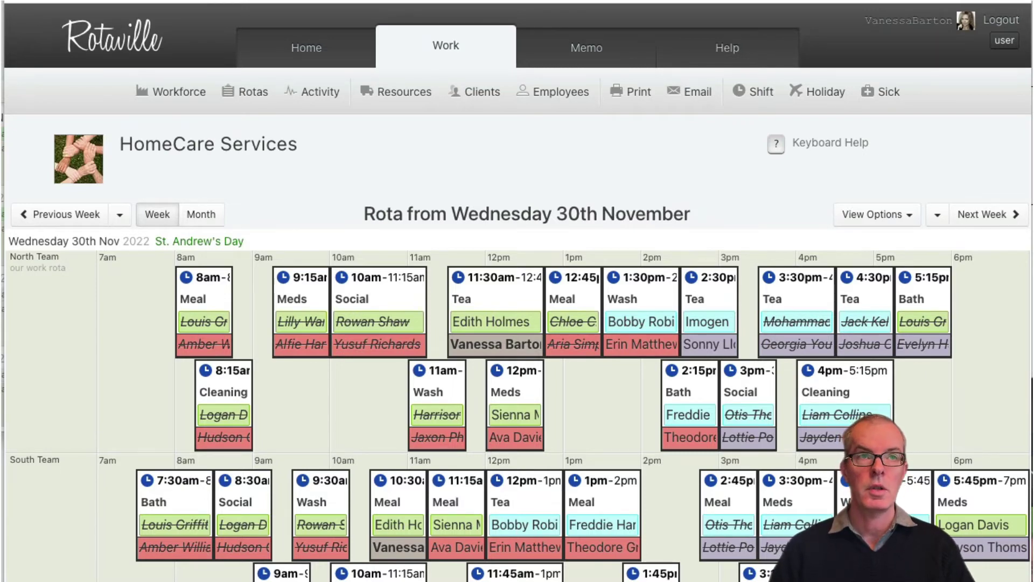
# Search the rotas for "no" and switch to the North Team rota of HomeCare Services.
pyautogui.press('s')
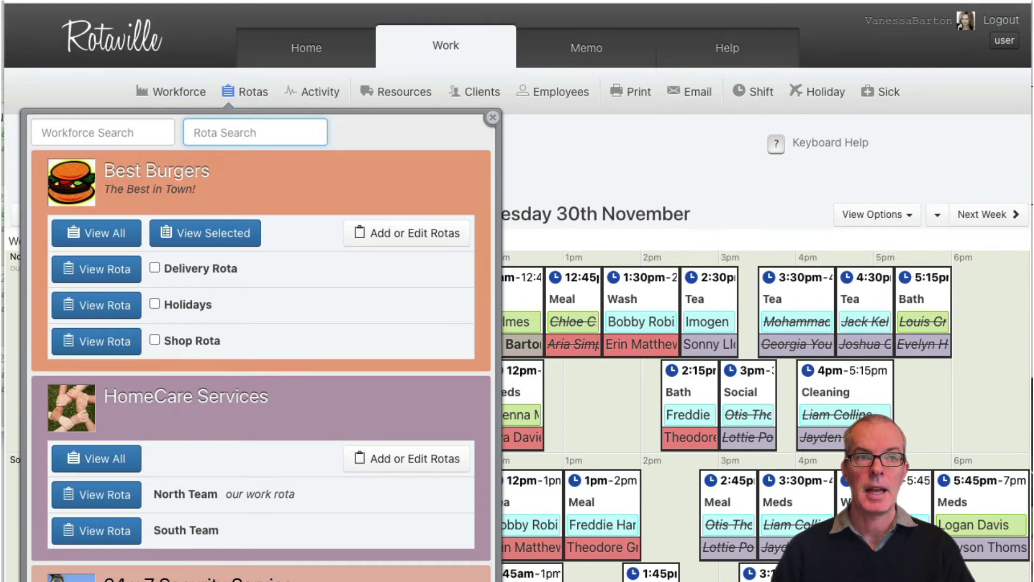
pyautogui.write('no')
pyautogui.press('Return')
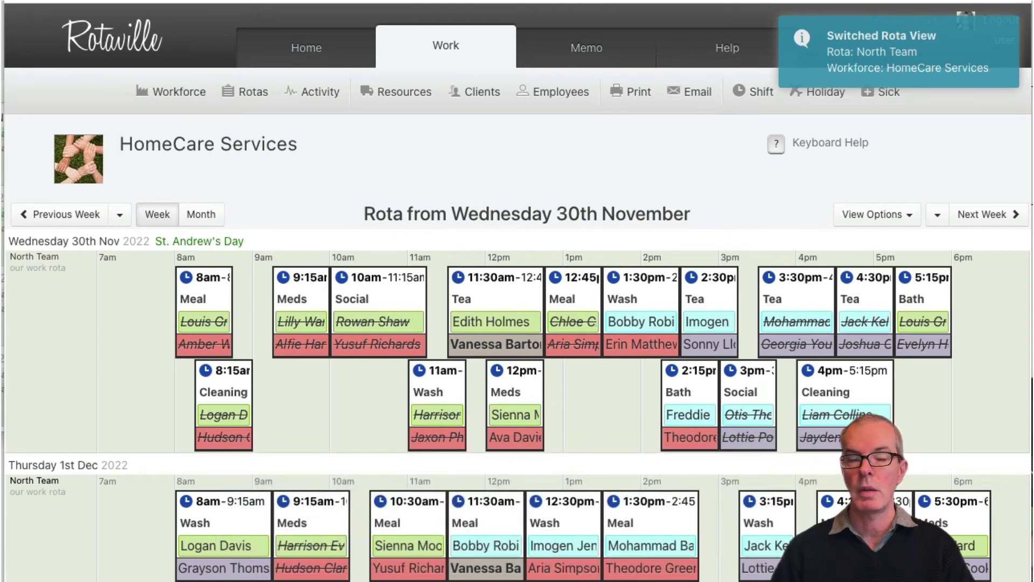
# Search the rotas for "sou" and switch to the South Team rota of HomeCare Services.
pyautogui.write('s')
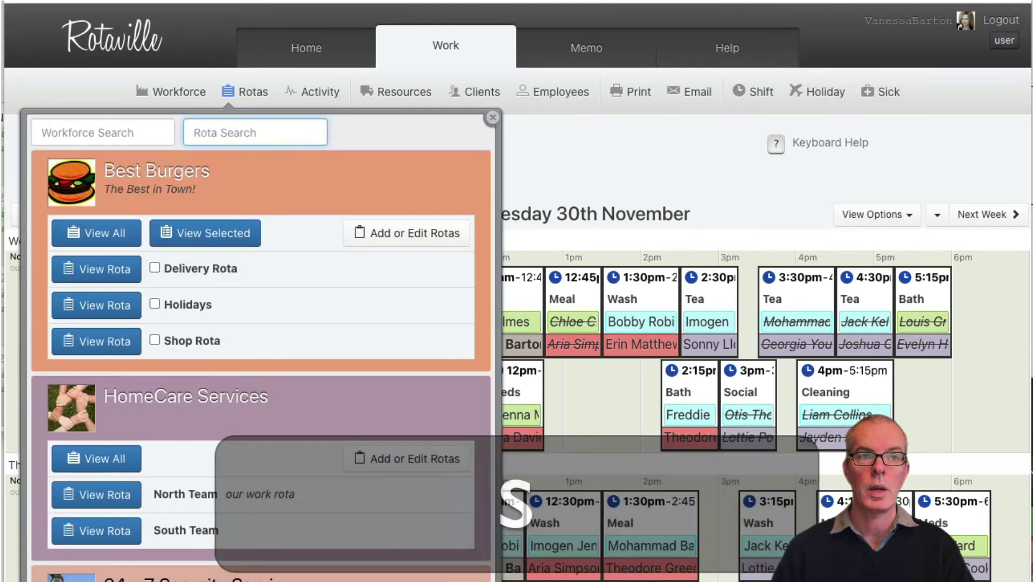
pyautogui.write('sou')
pyautogui.press('Return')
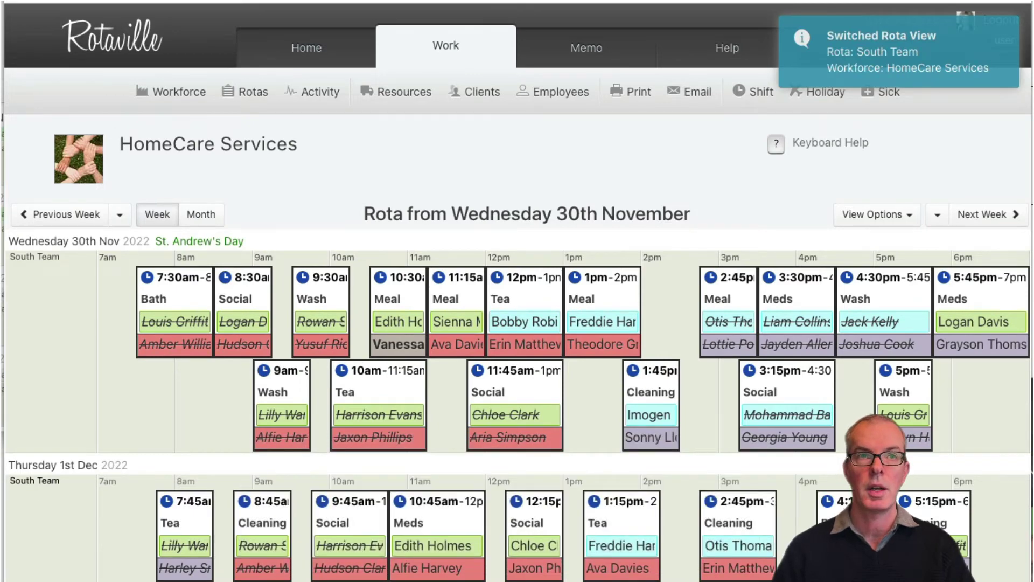
# Search the rotas for "shop" and switch to the Shop Rota of Best Burgers.
pyautogui.press('s')
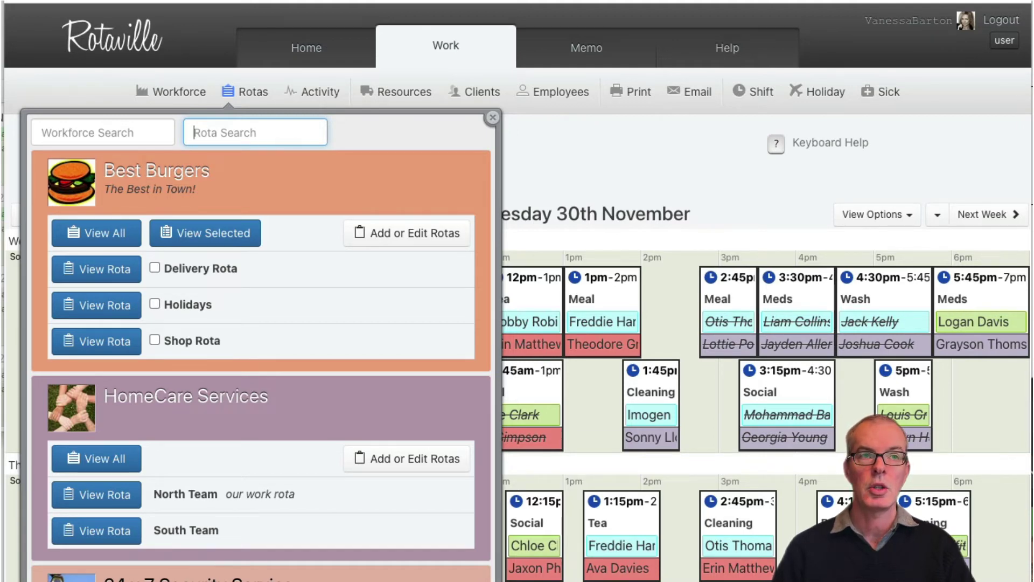
pyautogui.write('sh')
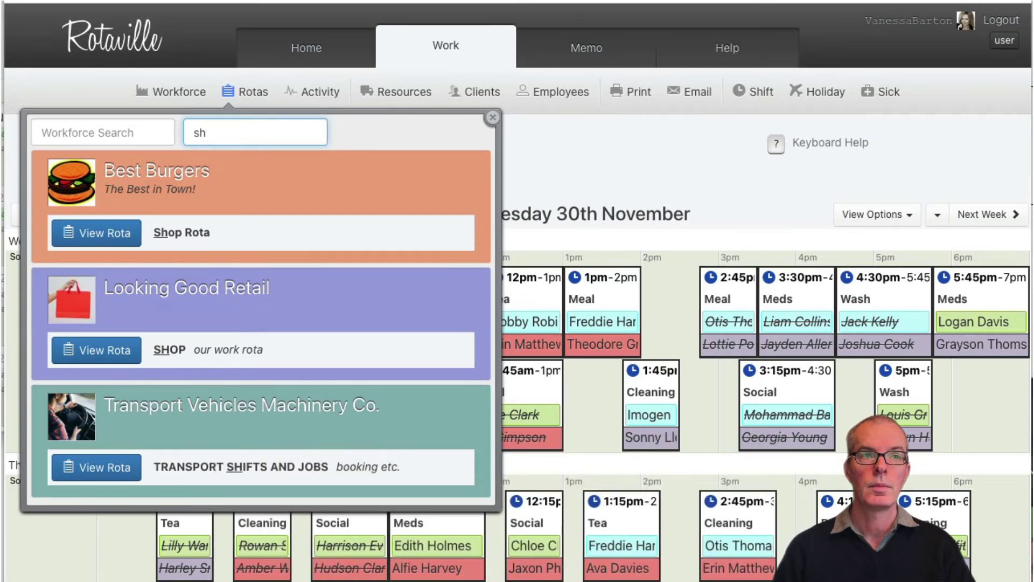
pyautogui.write('op')
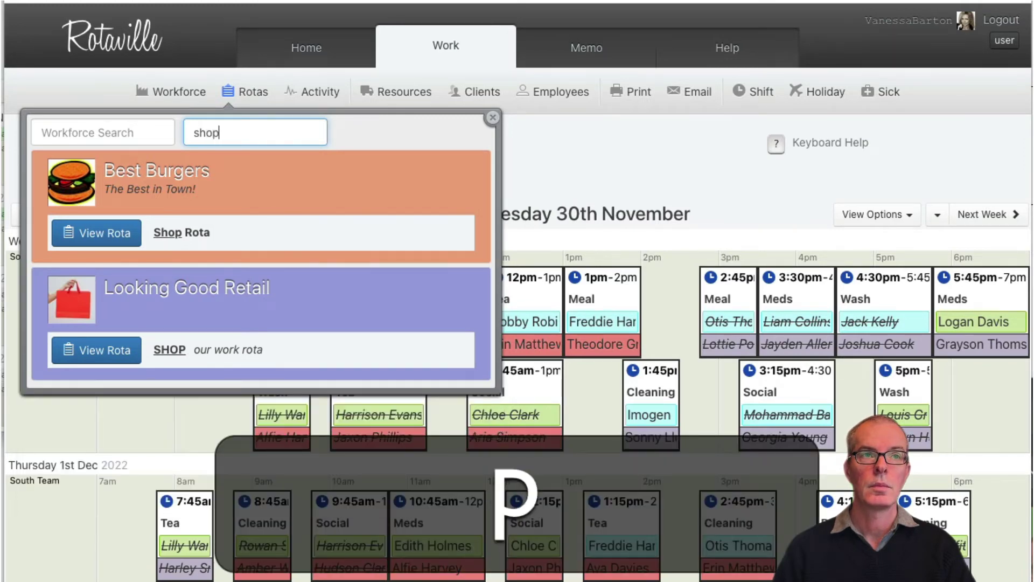
pyautogui.press('Return')
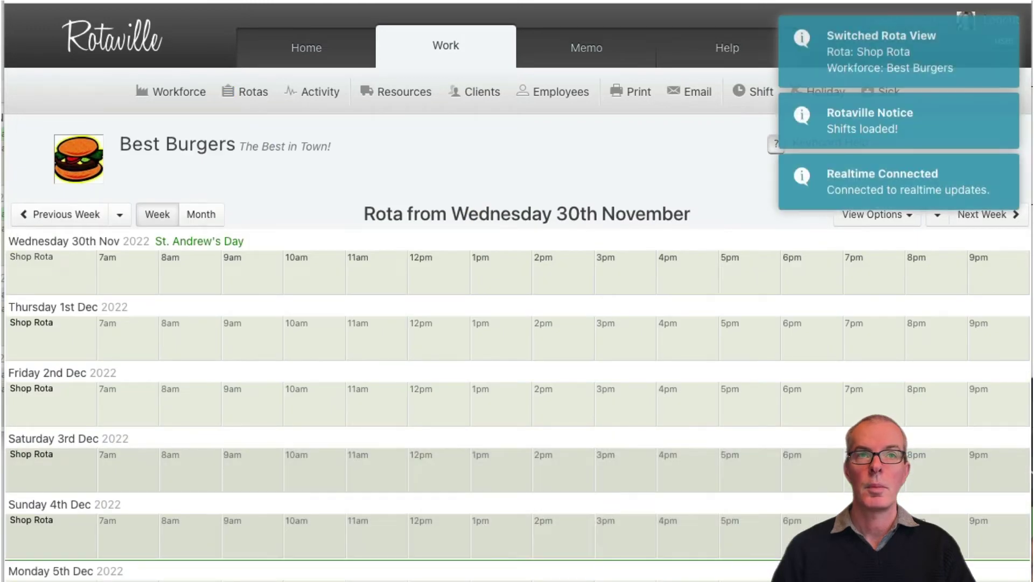
# Search the rotas for "in" and switch to the Robinson Group rota of 24 x 7 Security Service.
pyautogui.press('s')
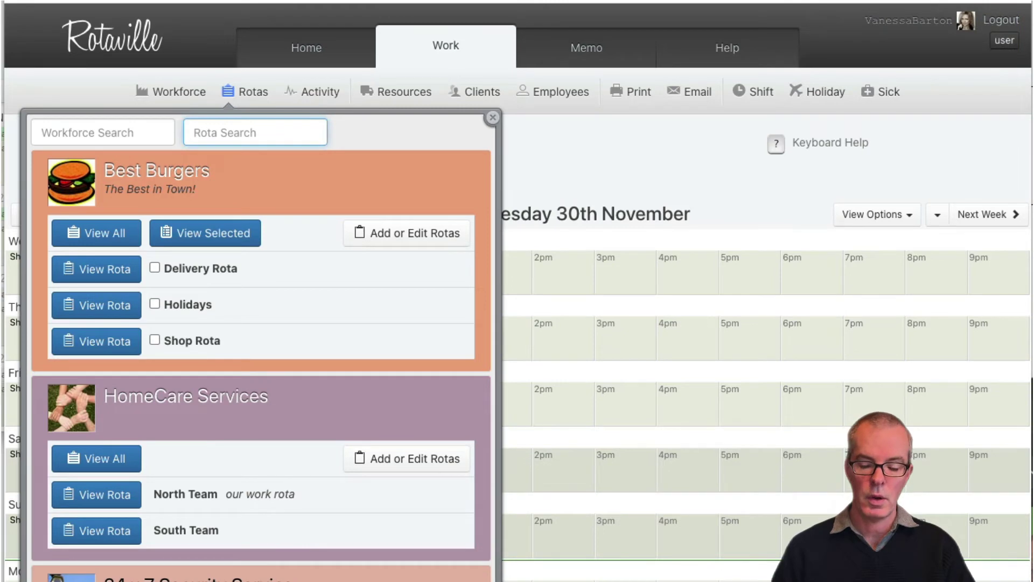
pyautogui.write('in')
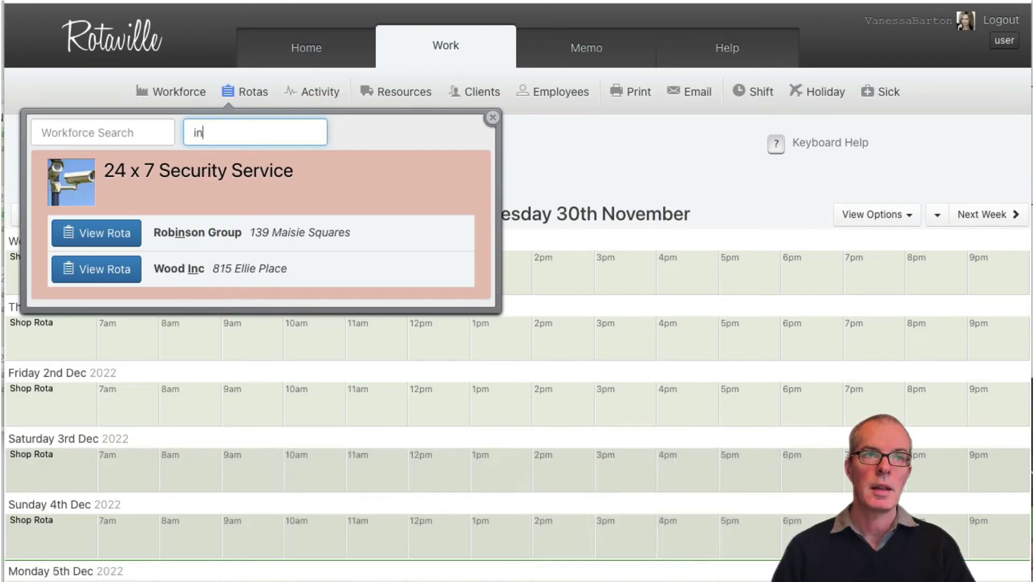
pyautogui.press('Return')
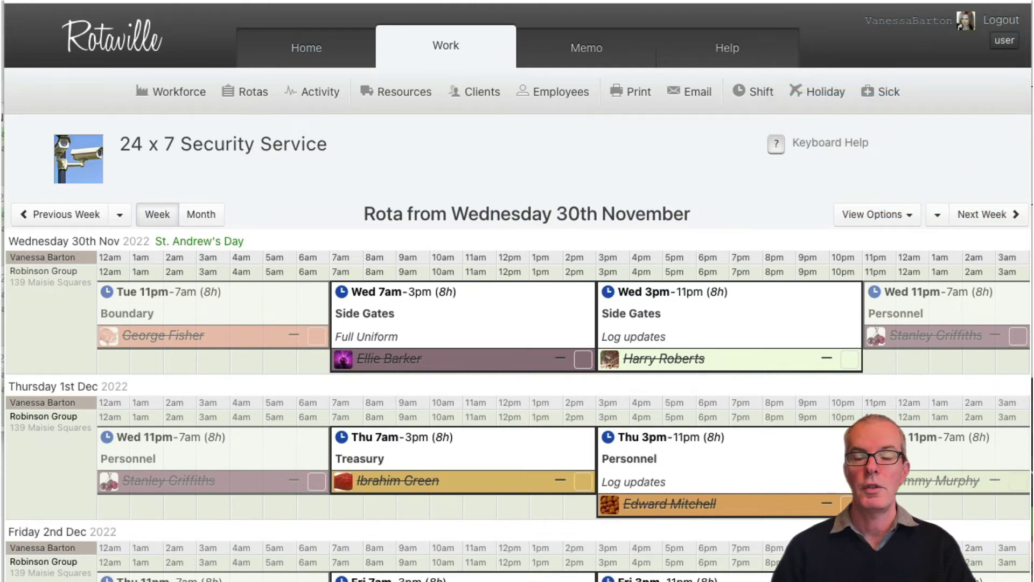
# Search the rotas for "no" and switch to the North Team rota of HomeCare Services.
pyautogui.write('s')
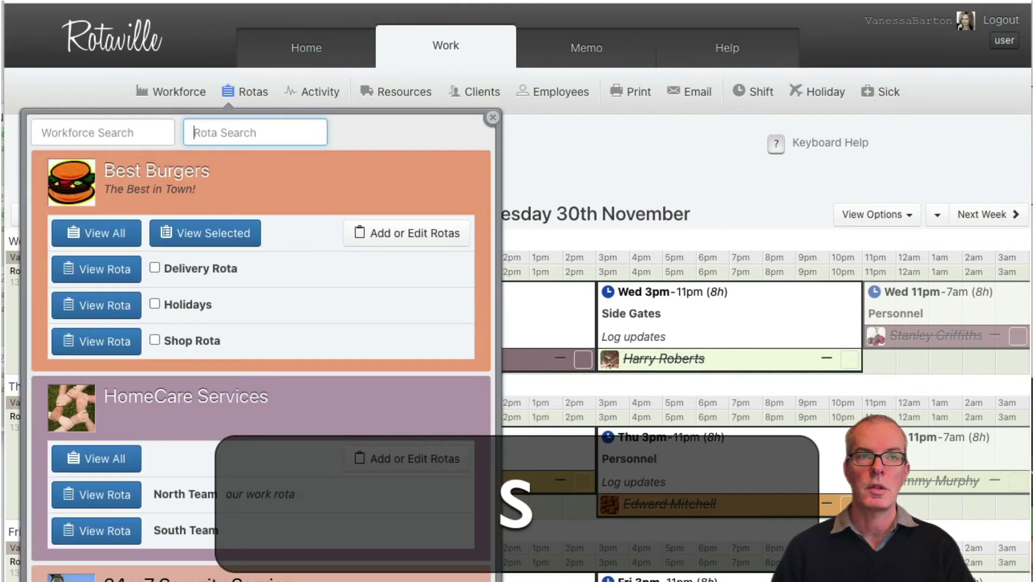
pyautogui.write('no')
pyautogui.press('Return')
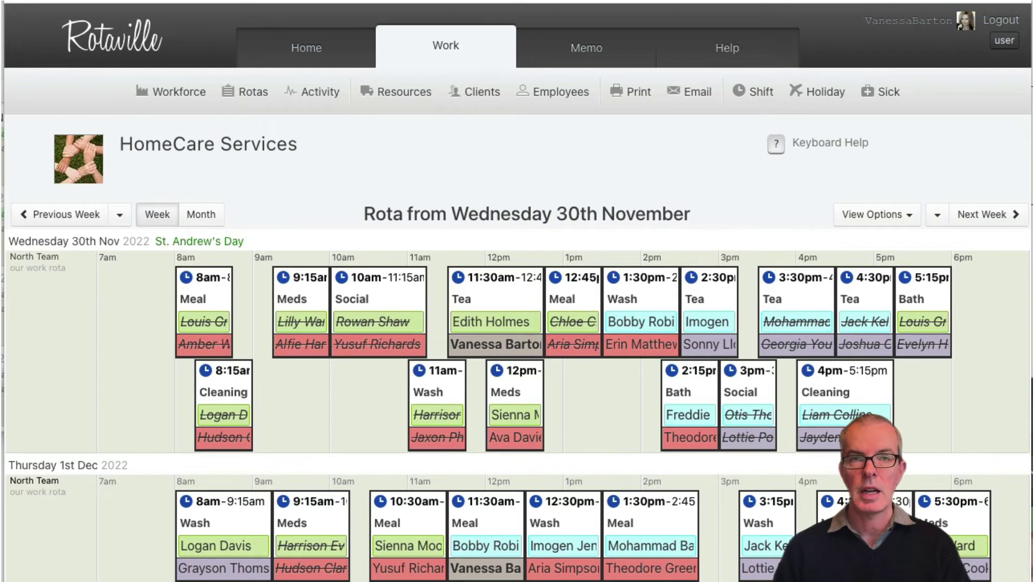
# Search the workforces for "sec" and switch to all rotas of 24 x 7 Security Service.
pyautogui.press('w')
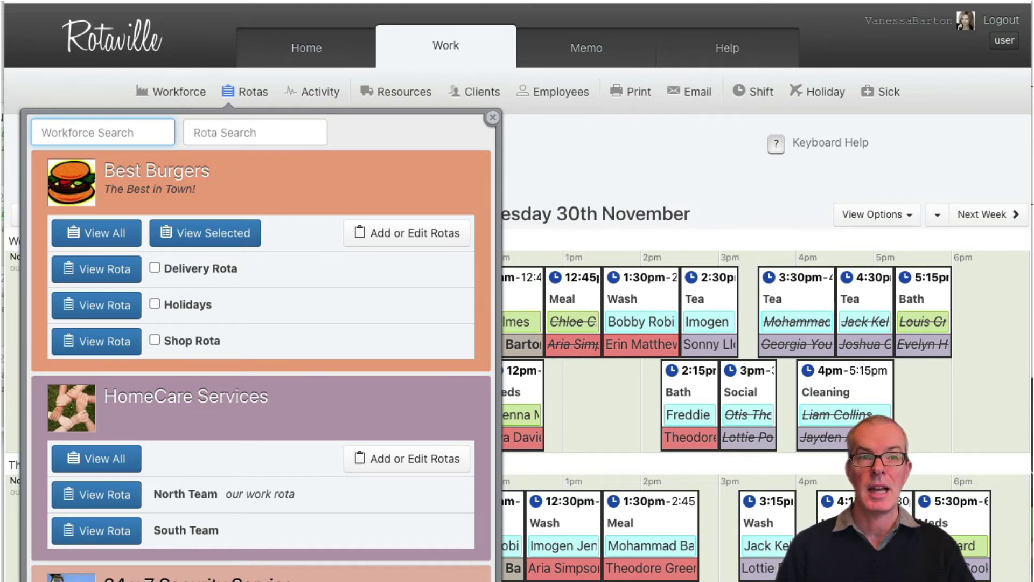
pyautogui.write('sec')
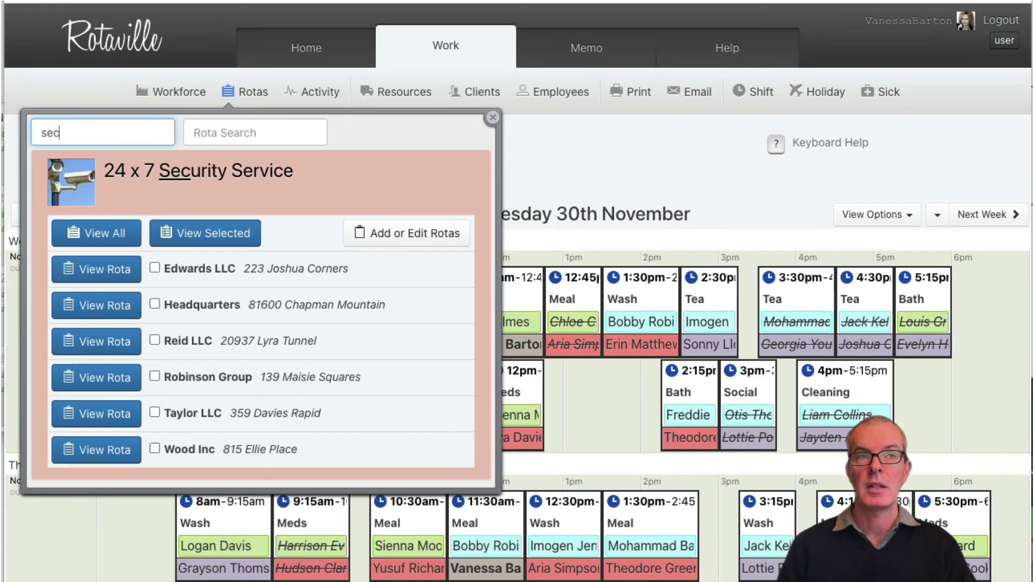
pyautogui.press('Return')
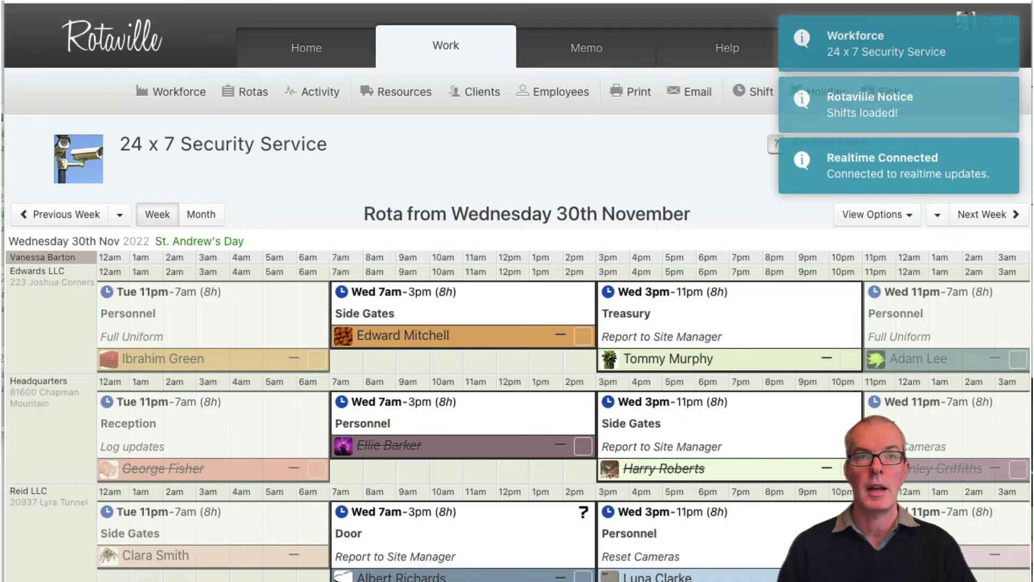
# Move down and back up through the day rows of the 24 x 7 Security Service rota, and exit row navigation.
pyautogui.press('j')
pyautogui.press('j')
pyautogui.press('k')
pyautogui.press('k')
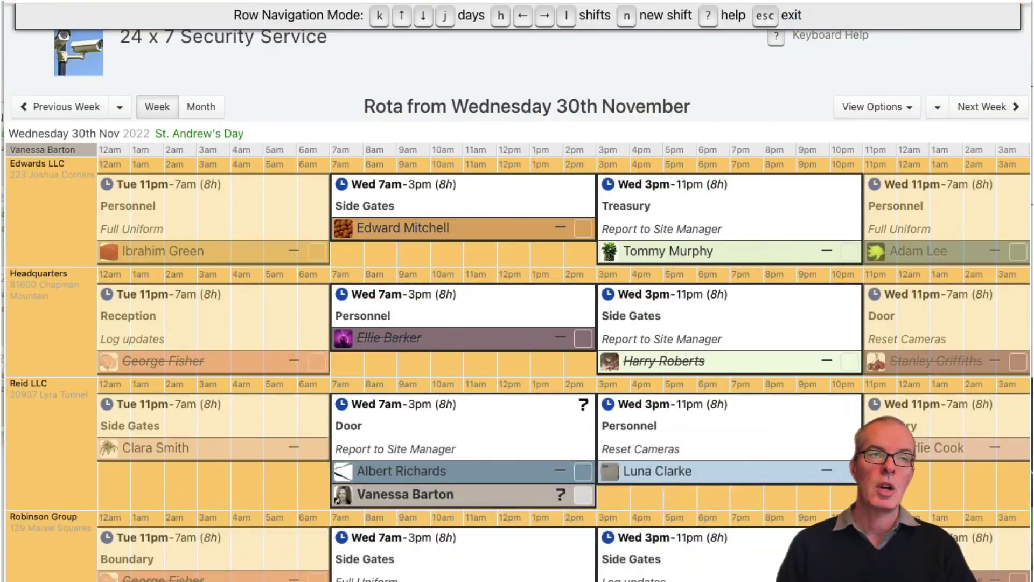
pyautogui.press('Escape')
# Search the workforces for "eve" and switch to Awesome Events Group.
pyautogui.press('w')
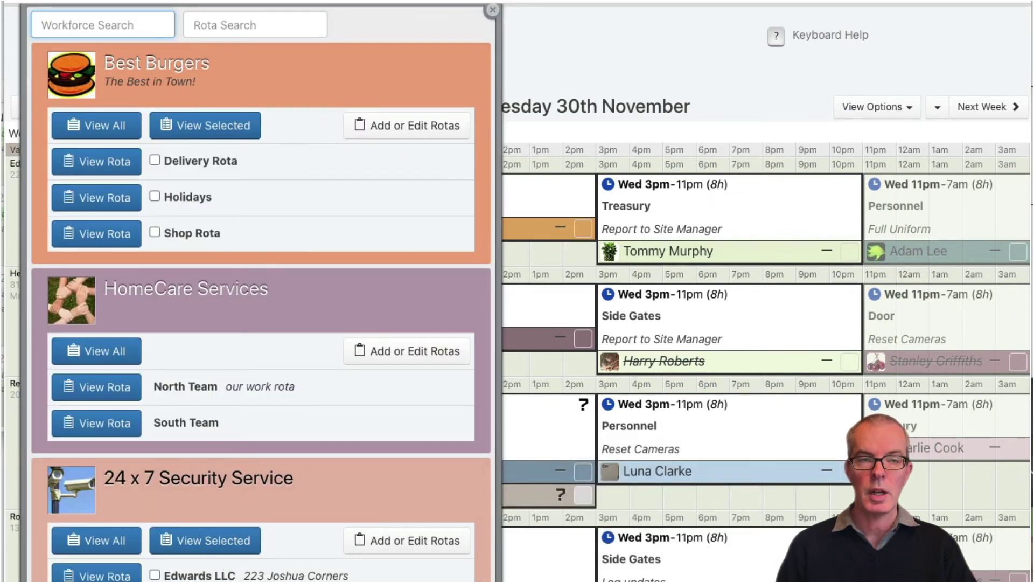
pyautogui.write('eve')
pyautogui.press('Return')
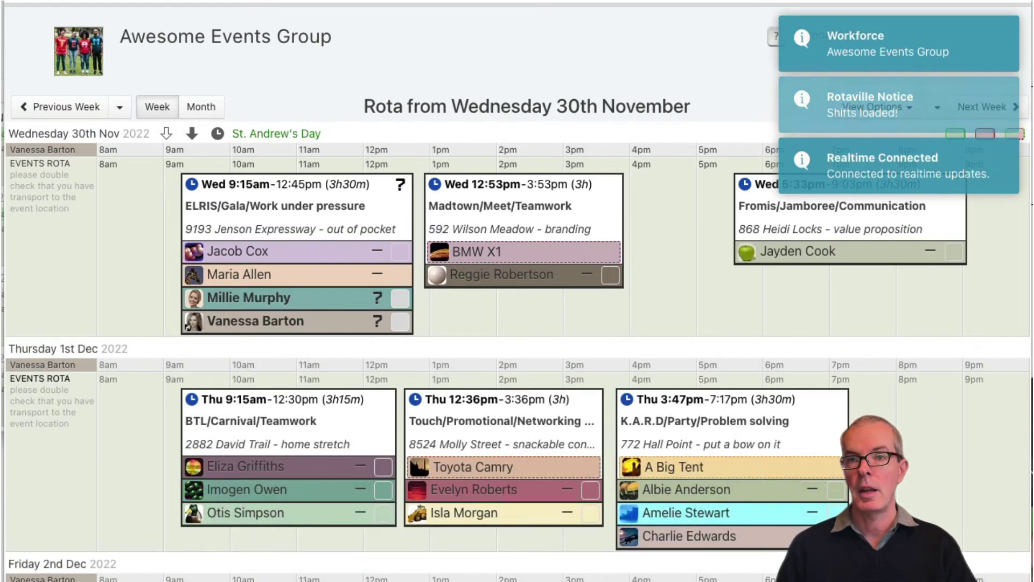
# Search the workforces for "ret" and switch to Looking Good Retail.
pyautogui.press('w')
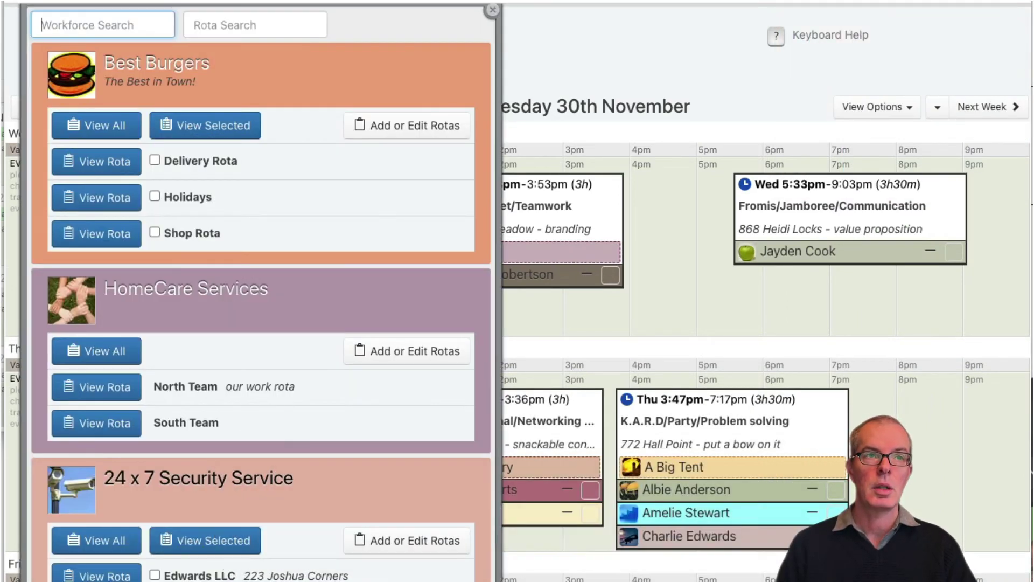
pyautogui.write('ret')
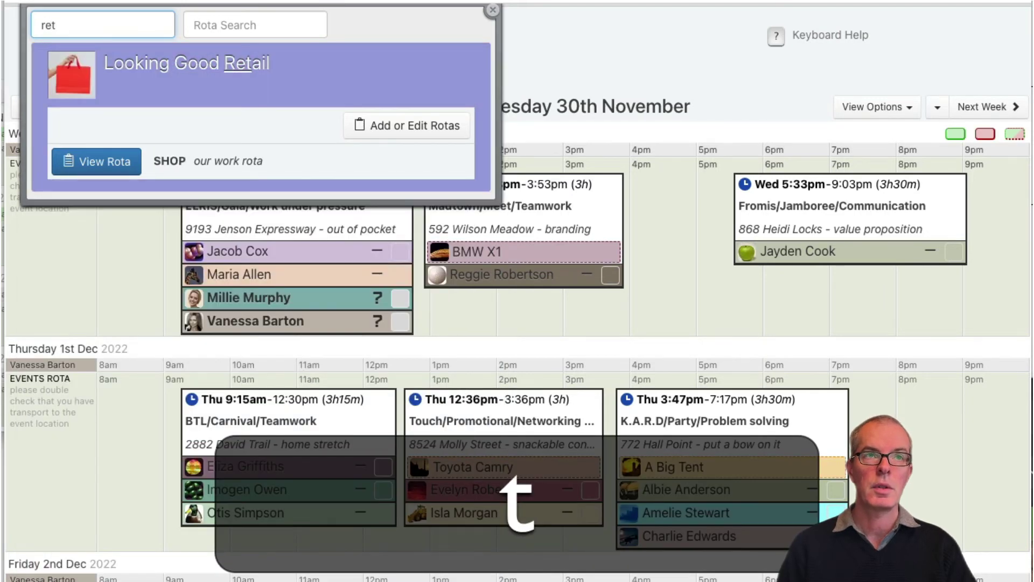
pyautogui.press('Return')
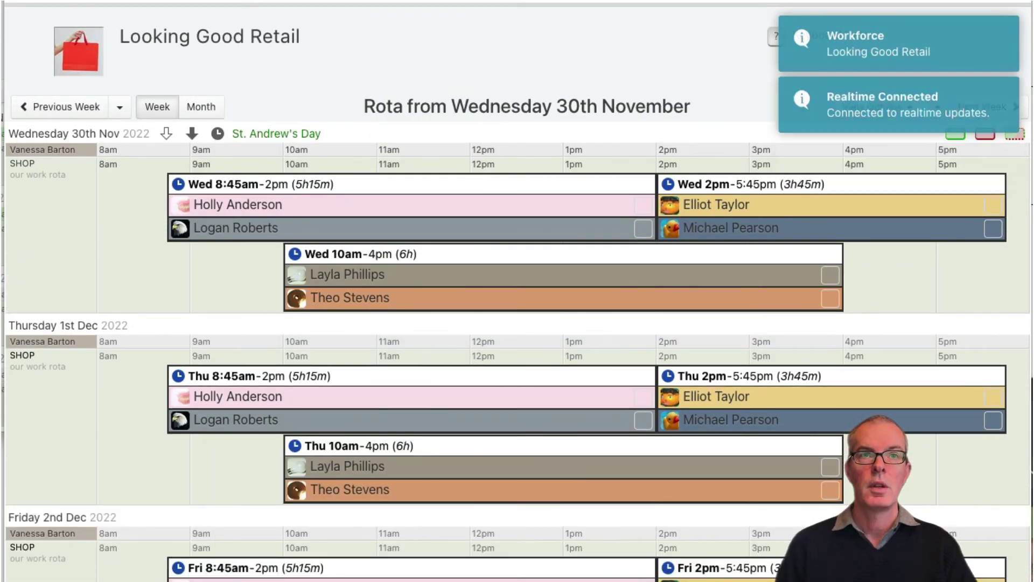
# Search the workforces for "tran" and switch to Transport Vehicles Machinery Co.
pyautogui.write('w')
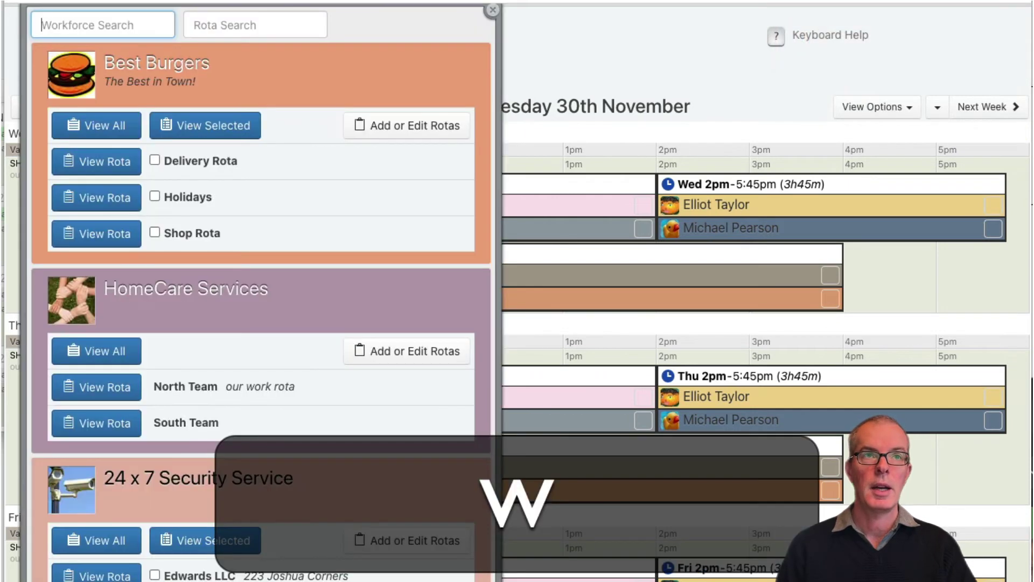
pyautogui.write('tran')
pyautogui.press('Return')
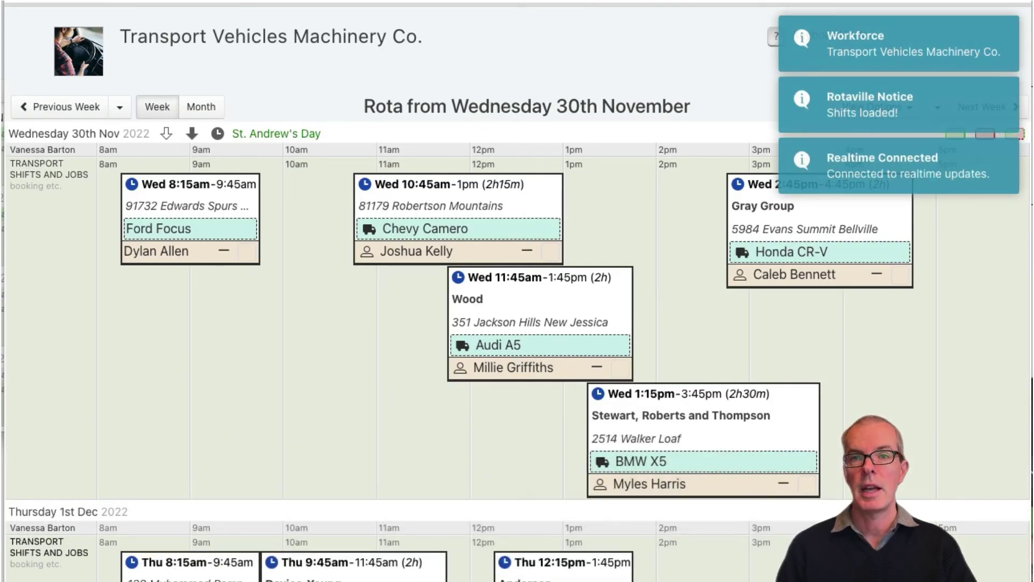
# Search the workforces for "home" and switch to HomeCare Services.
pyautogui.press('w')
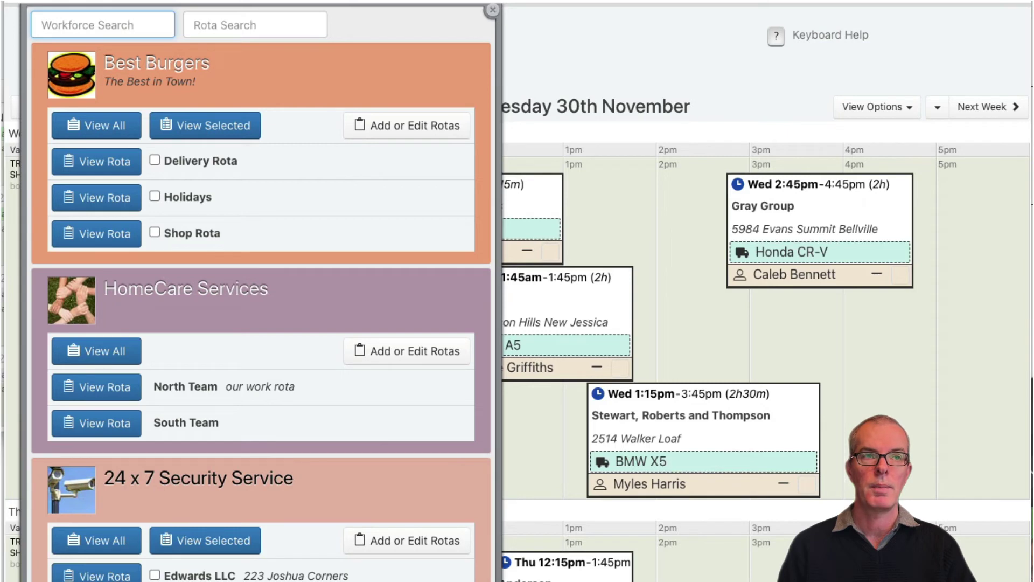
pyautogui.write('home')
pyautogui.press('Return')
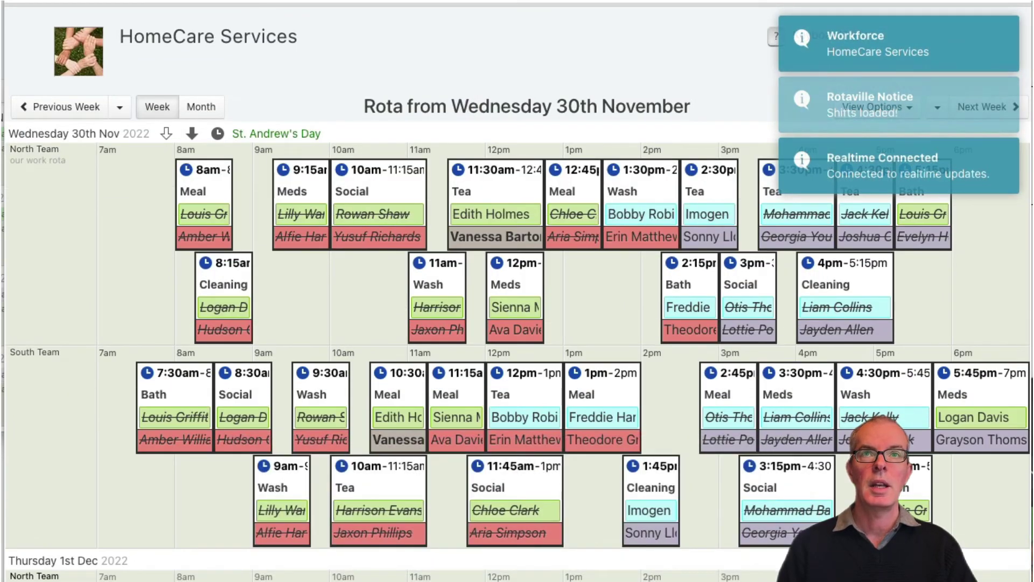
# Open the keyboard help for the HomeCare Services rota, review the navigation commands, and close it.
pyautogui.scroll(3, 75, 251)
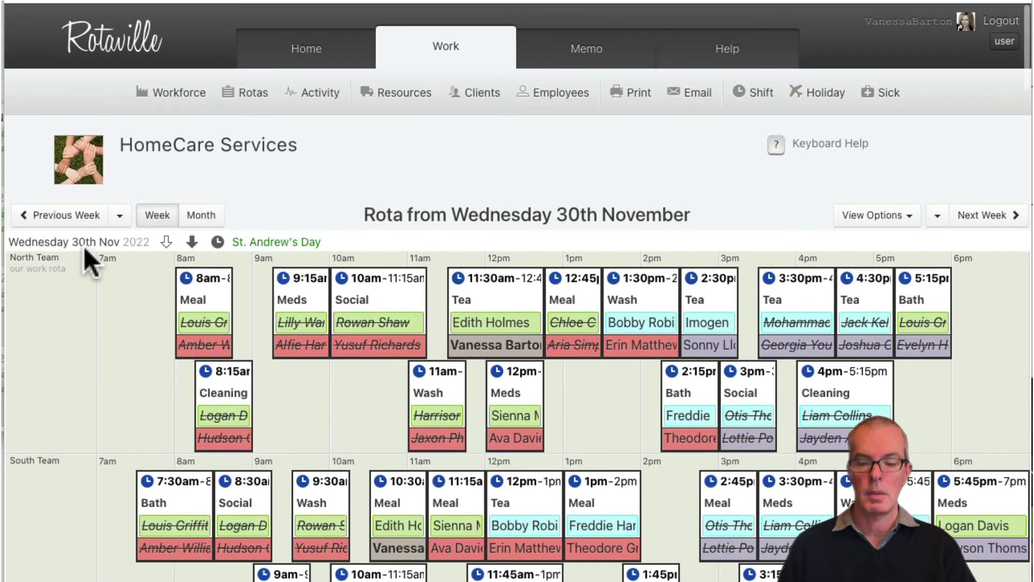
pyautogui.press('Up')
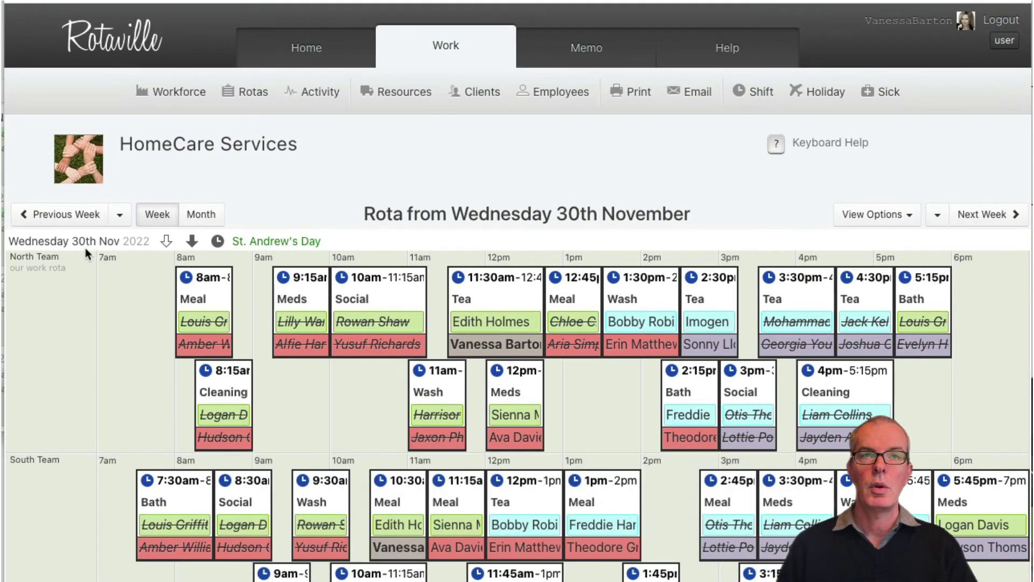
pyautogui.scroll(-1, 501, 172)
pyautogui.click(787, 141)
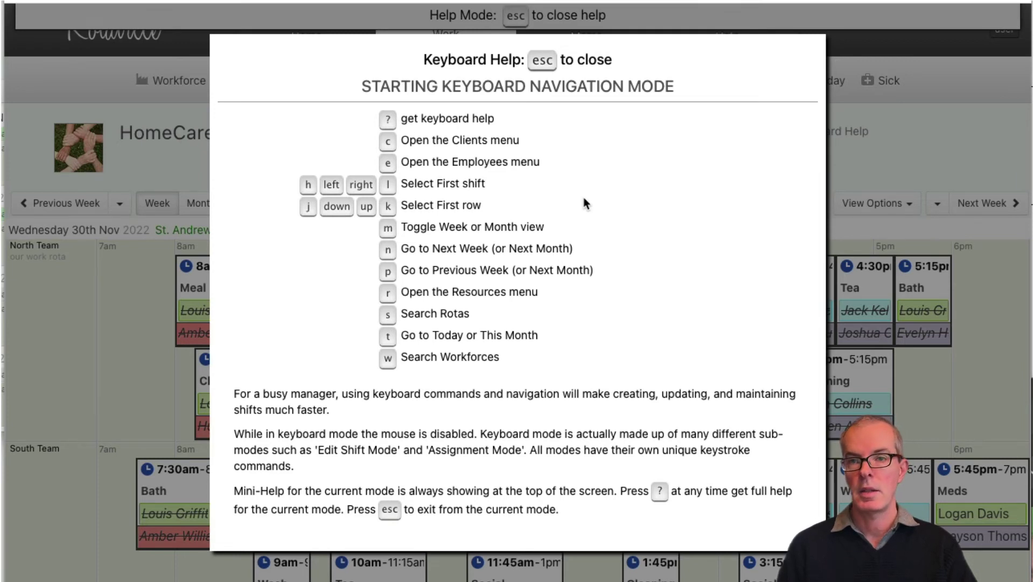
pyautogui.press('Escape')
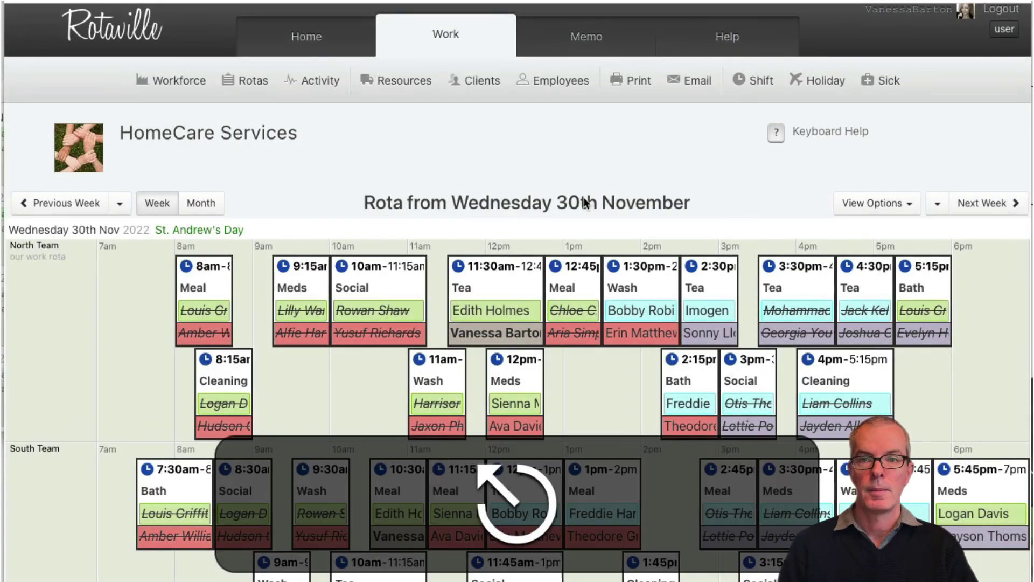